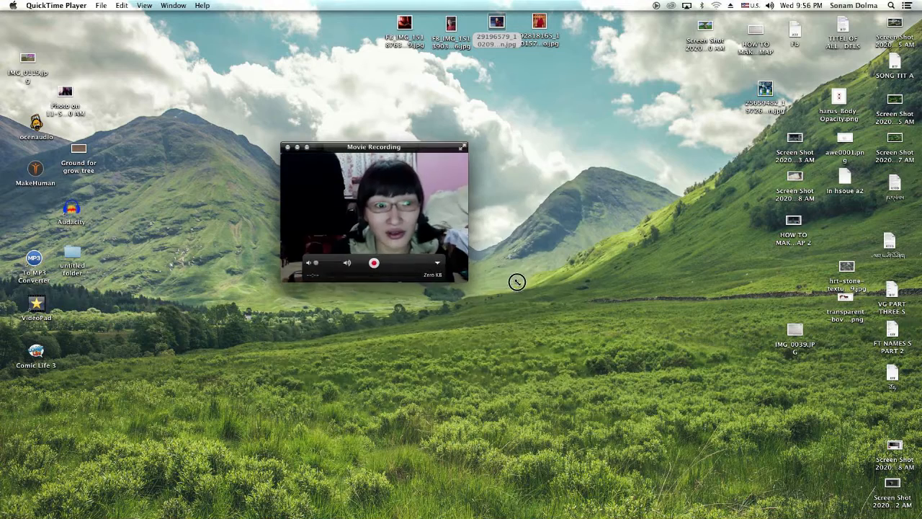
Move the Movie Recording window toward the desktop's centre, start the webcam recording and shrink the window
drag(407, 148, 583, 210)
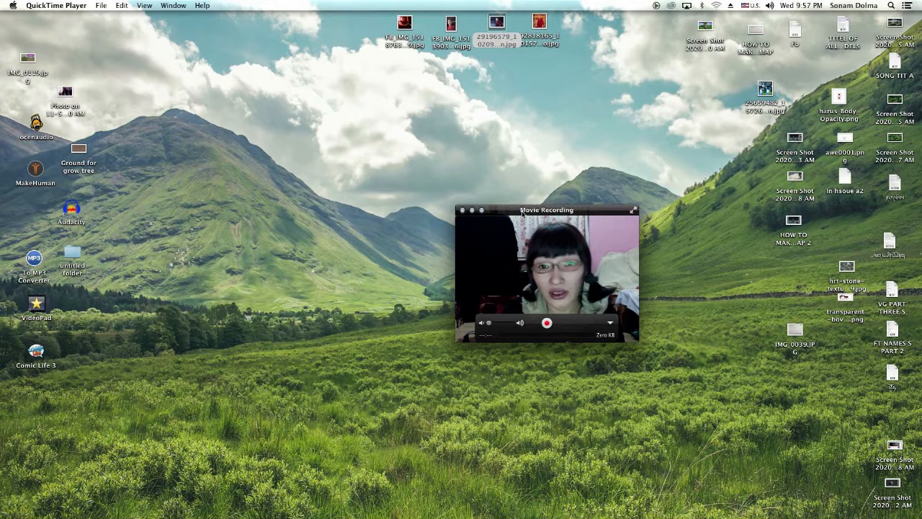
drag(523, 213, 512, 212)
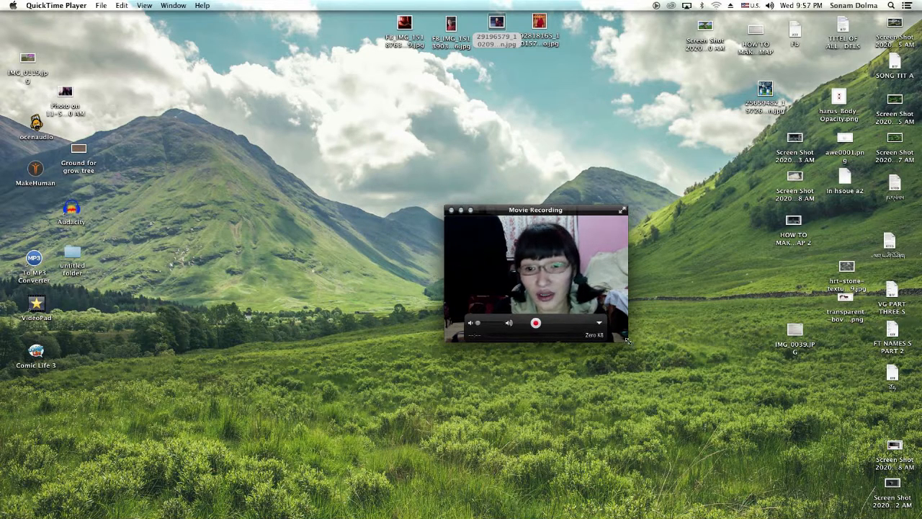
drag(627, 340, 652, 360)
click(548, 341)
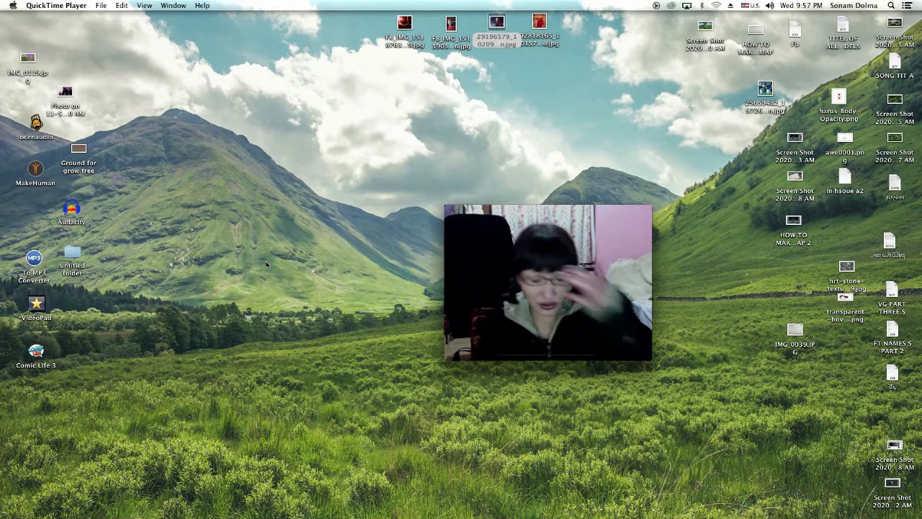
mouse_move(481, 218)
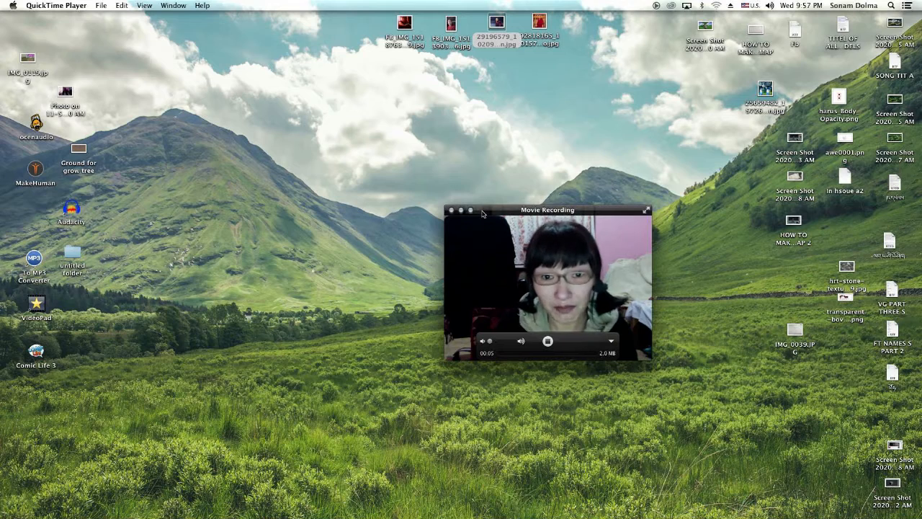
drag(651, 362, 600, 318)
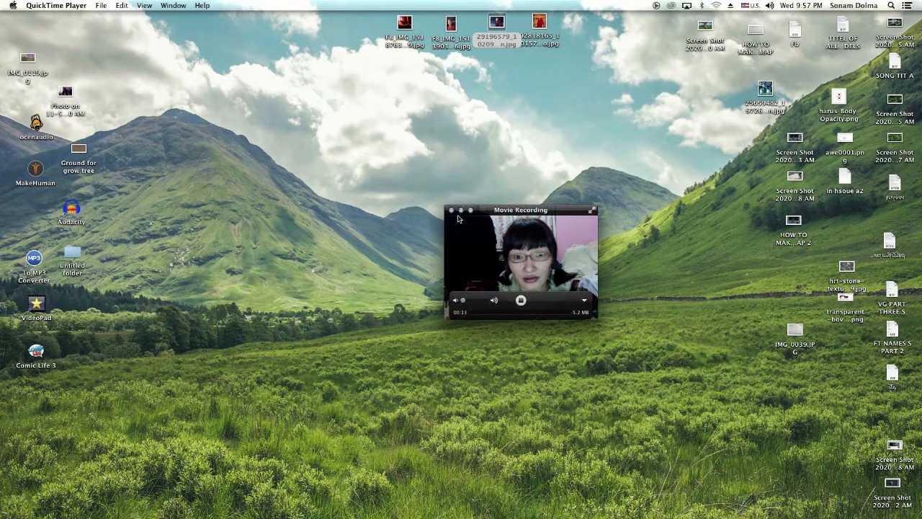
Switch to Blender and move the floating webcam window down, clear of the cube in the 3D view
click(139, 6)
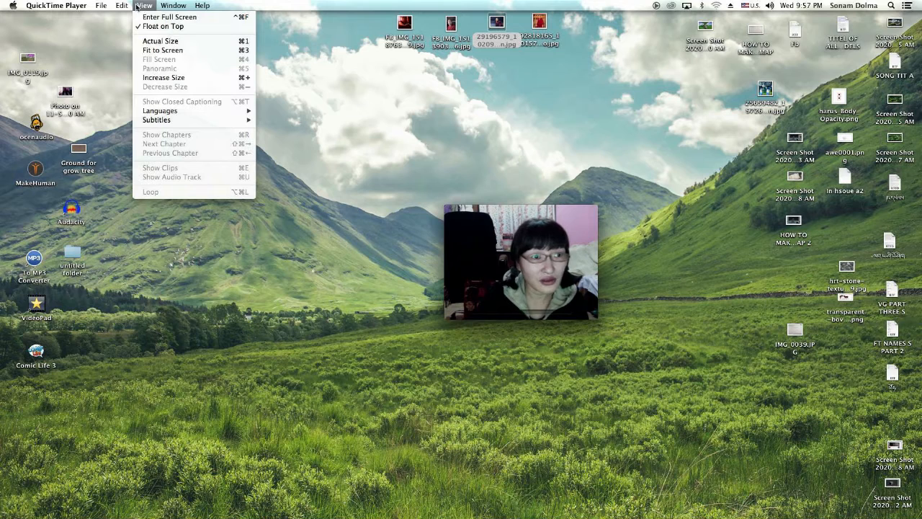
click(487, 209)
click(14, 306)
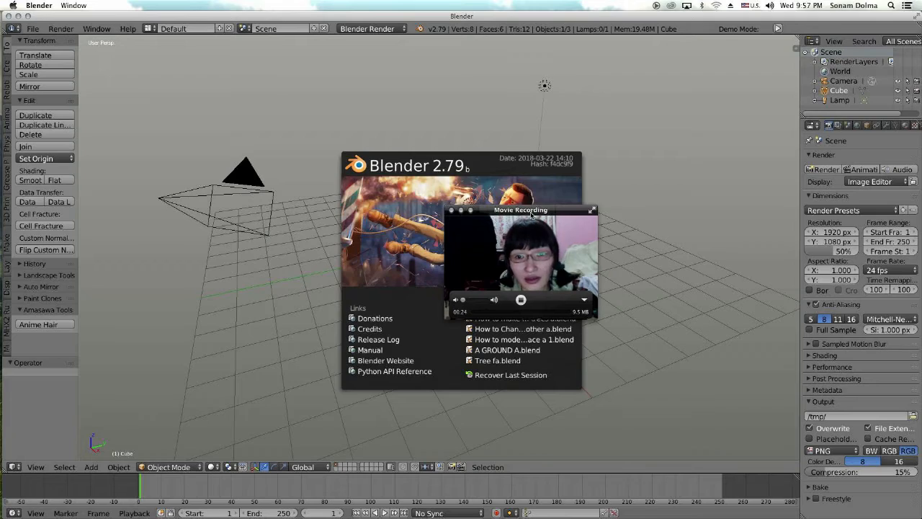
drag(559, 212, 671, 353)
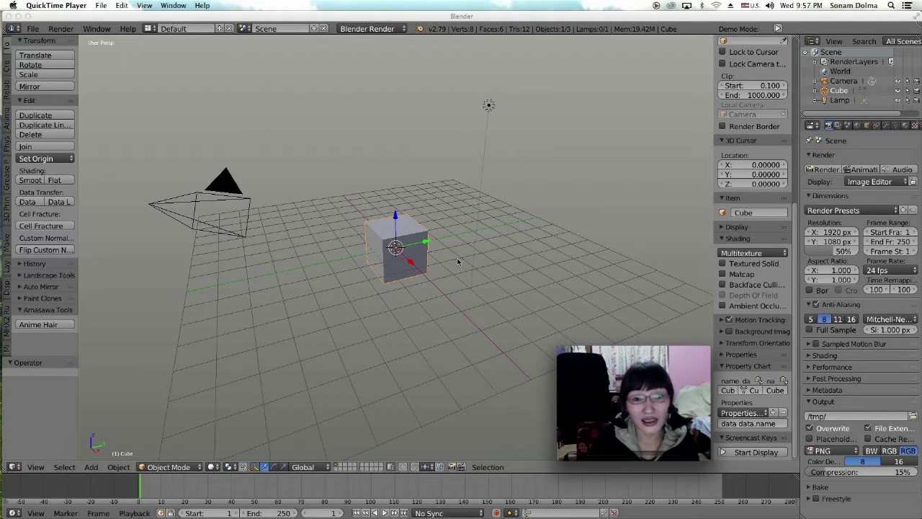
Set the 3D view to Front and orbit to a slightly raised view of the cube and grid
click(35, 467)
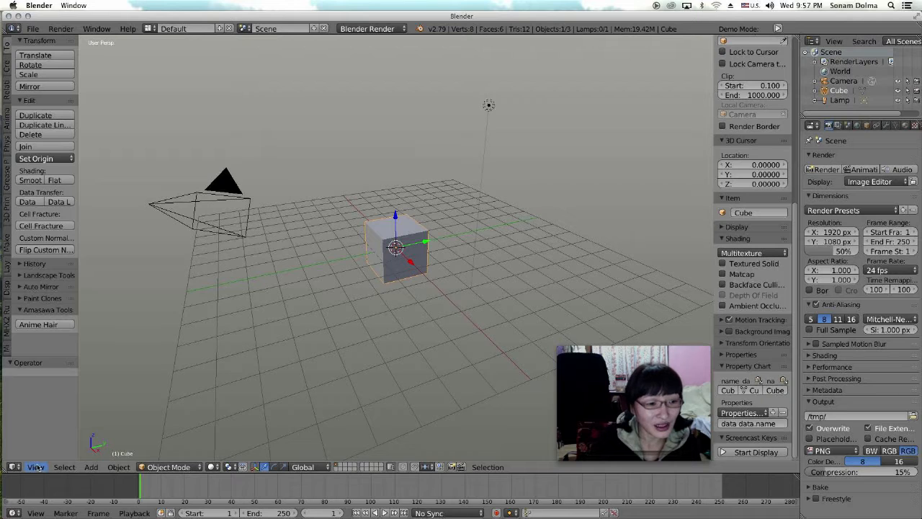
click(36, 467)
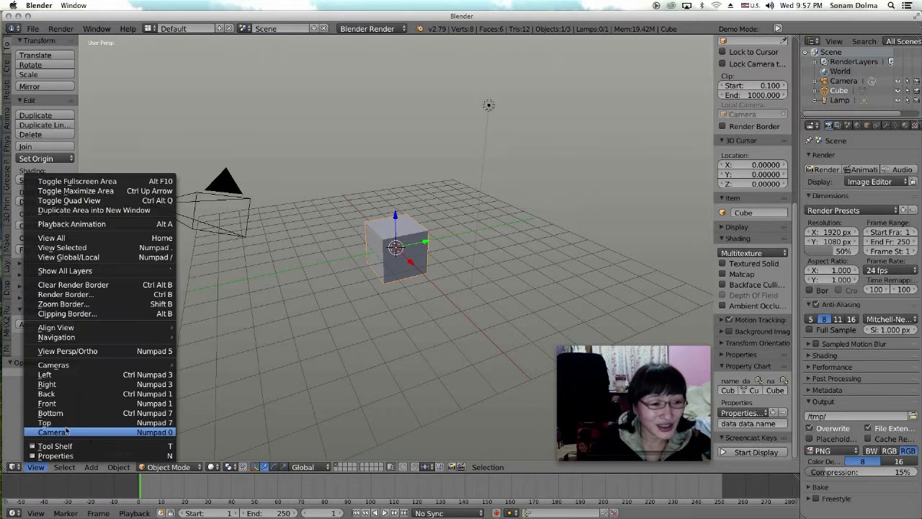
click(69, 406)
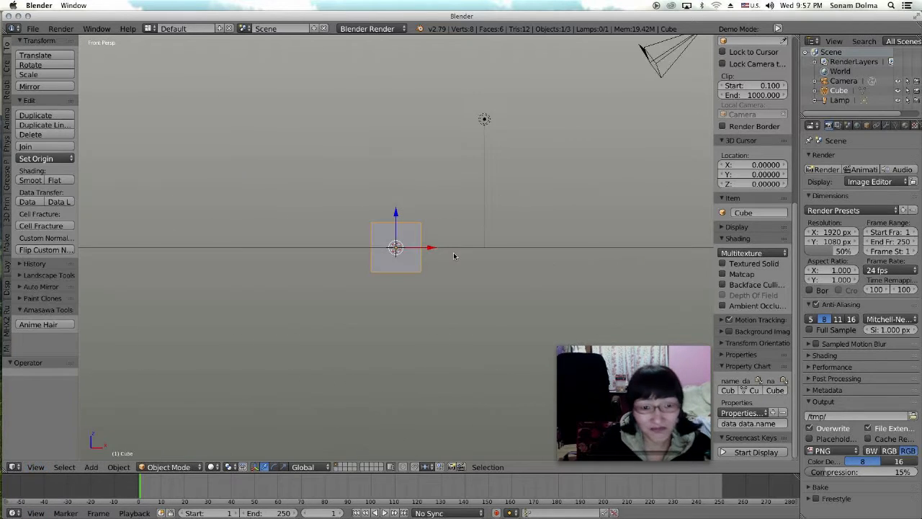
middle_drag(454, 253, 463, 269)
middle_drag(445, 237, 488, 266)
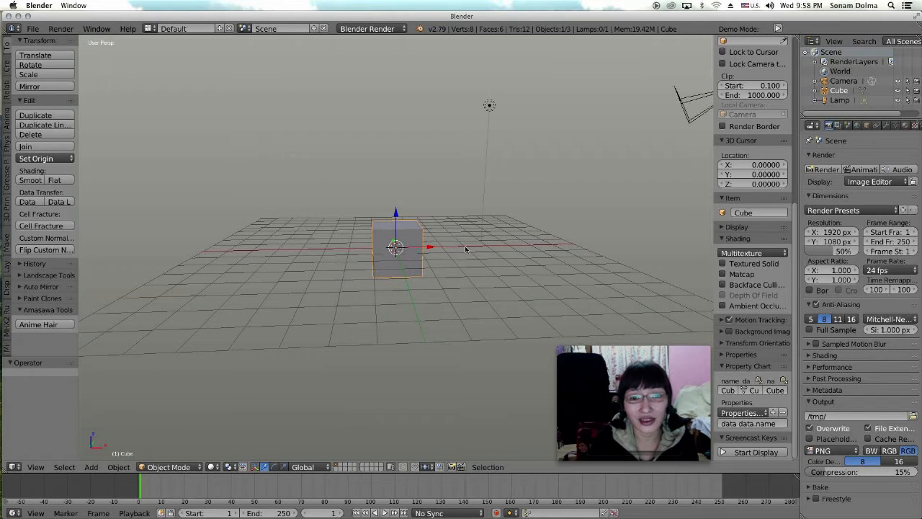
middle_drag(480, 242, 441, 226)
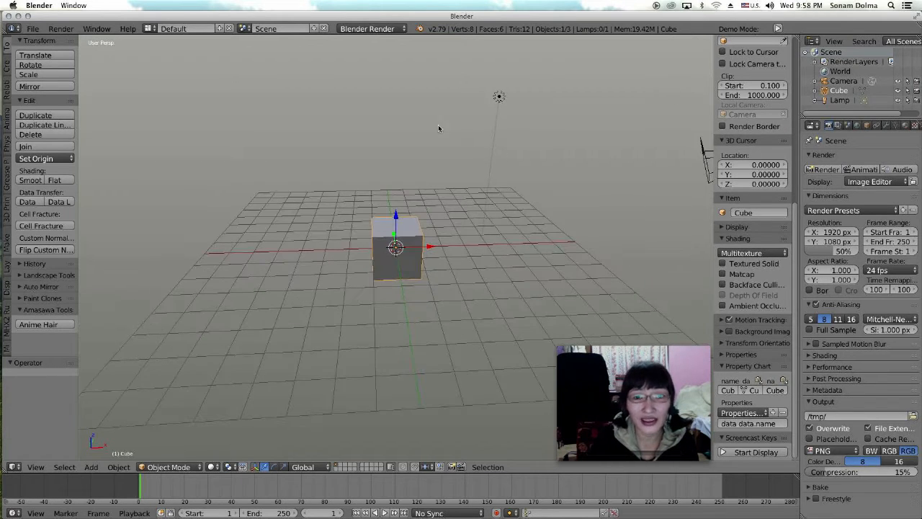
middle_drag(500, 262, 497, 262)
scroll(448, 251, up, 2)
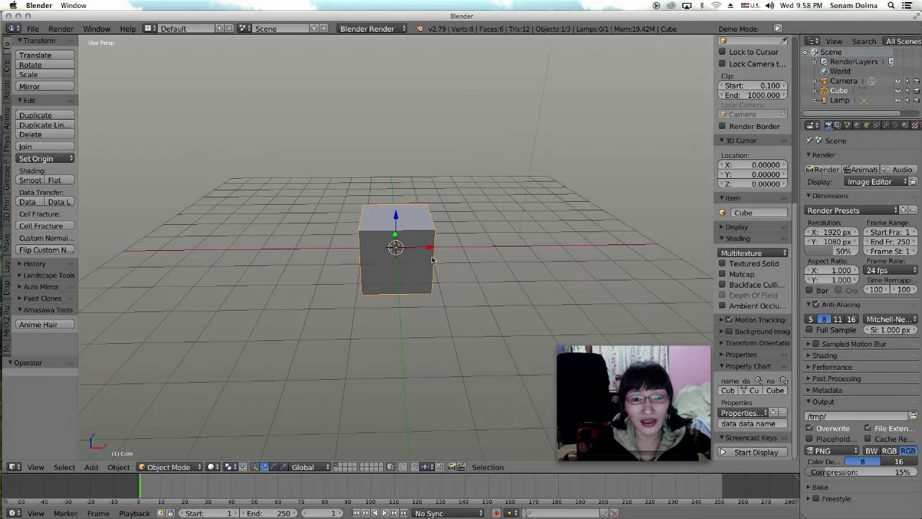
scroll(482, 252, down, 3)
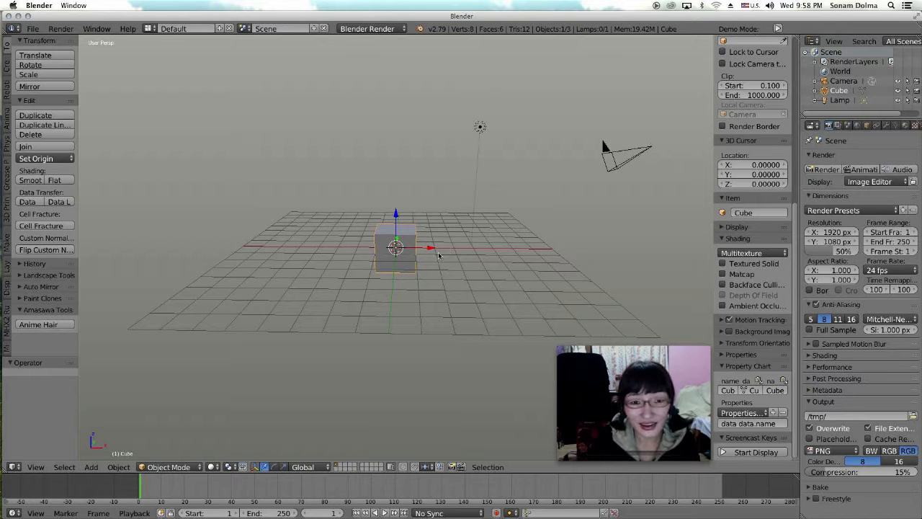
middle_drag(444, 265, 447, 264)
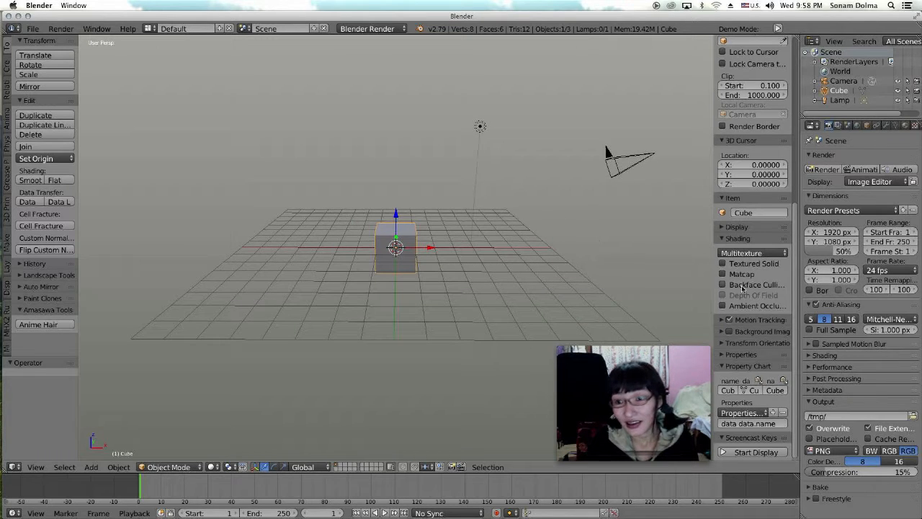
Start the Screencast Keys display and set its mouse icon size to 143
click(756, 452)
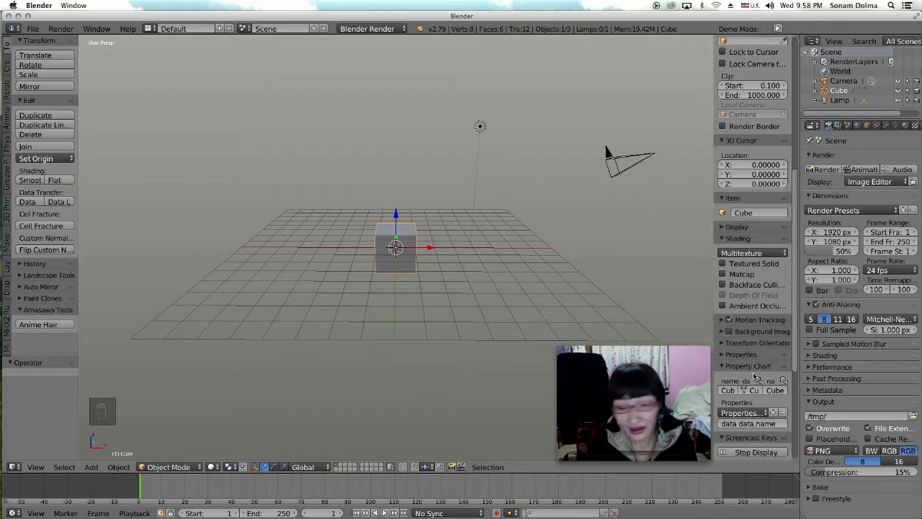
scroll(754, 375, down, 2)
scroll(754, 375, down, 2)
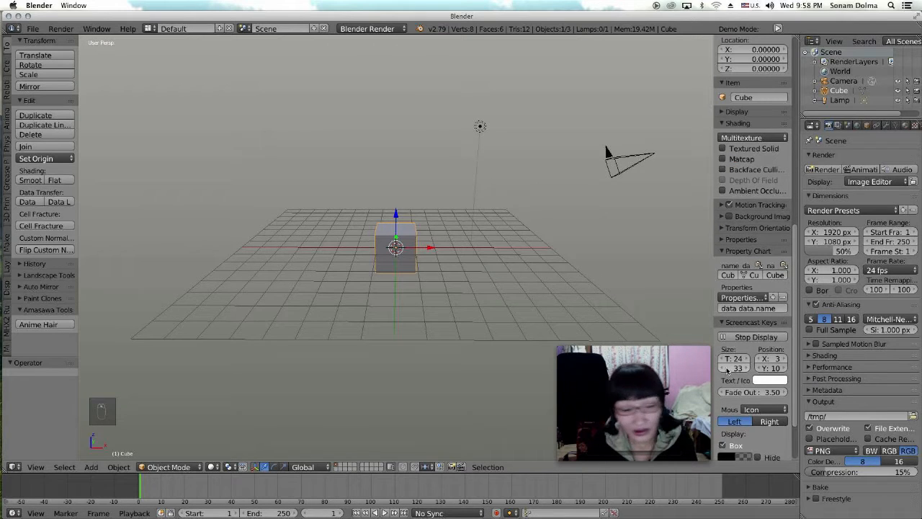
drag(727, 369, 790, 369)
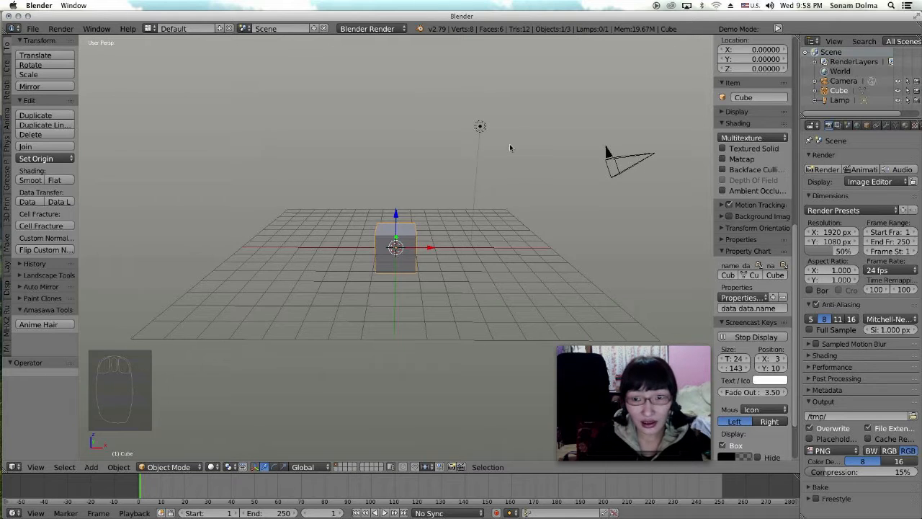
Delete all default objects from the scene: the cube, camera and lamp
middle_drag(470, 223, 471, 217)
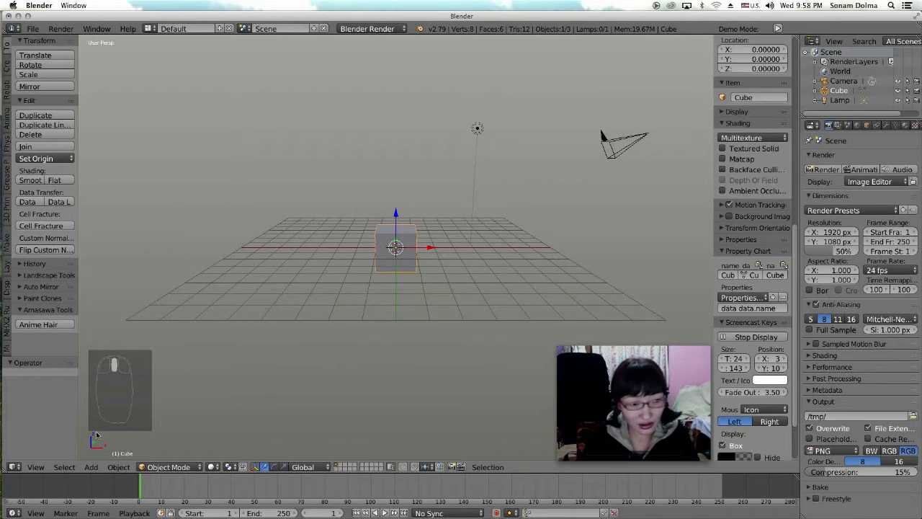
key(a)
key(a)
key(x)
click(436, 217)
Add a Sapling Tree Gen curve at the centre of the empty scene
middle_drag(436, 307, 431, 274)
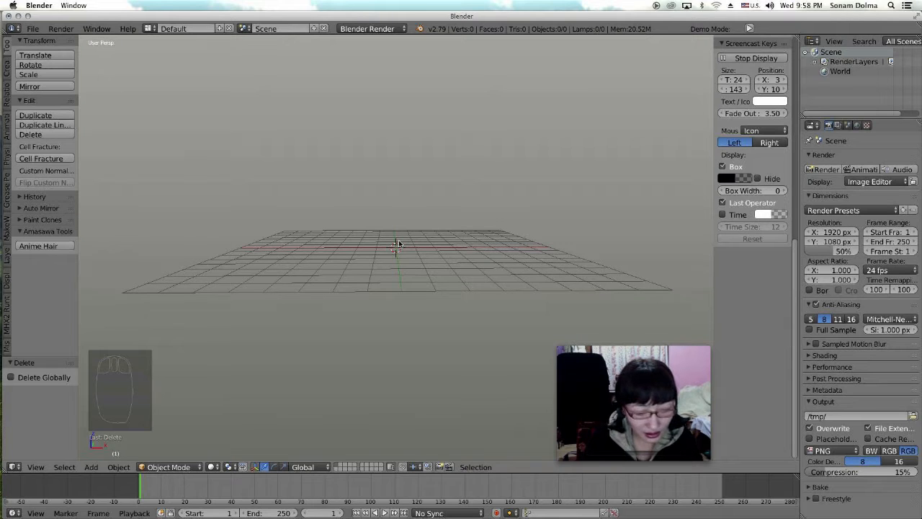
key(shift+a)
mouse_move(374, 244)
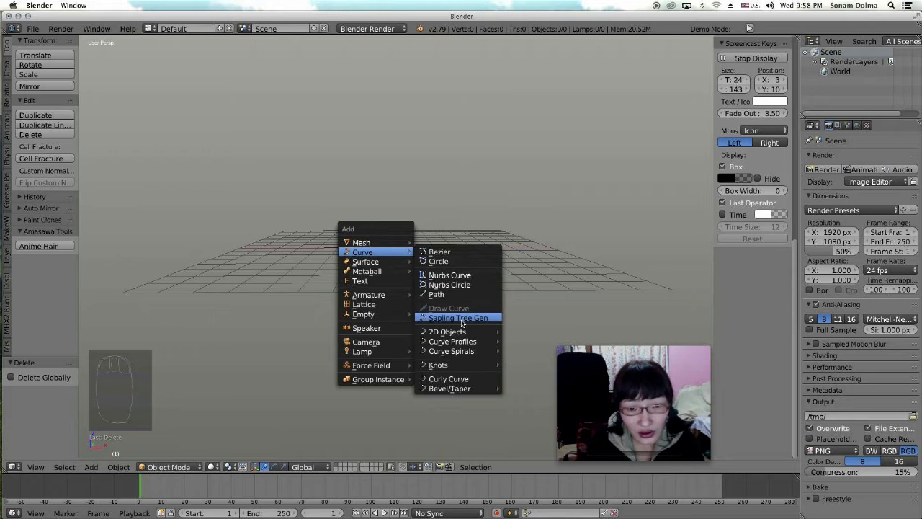
click(461, 318)
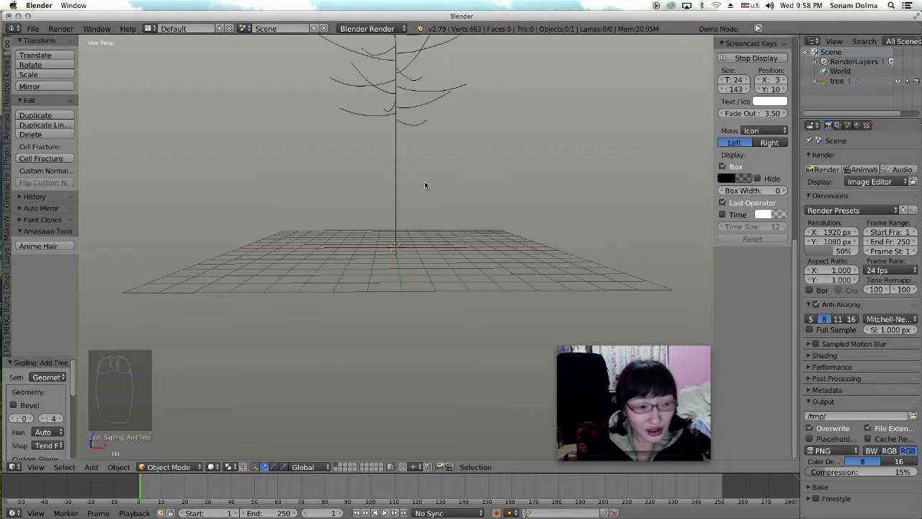
key(shift+a)
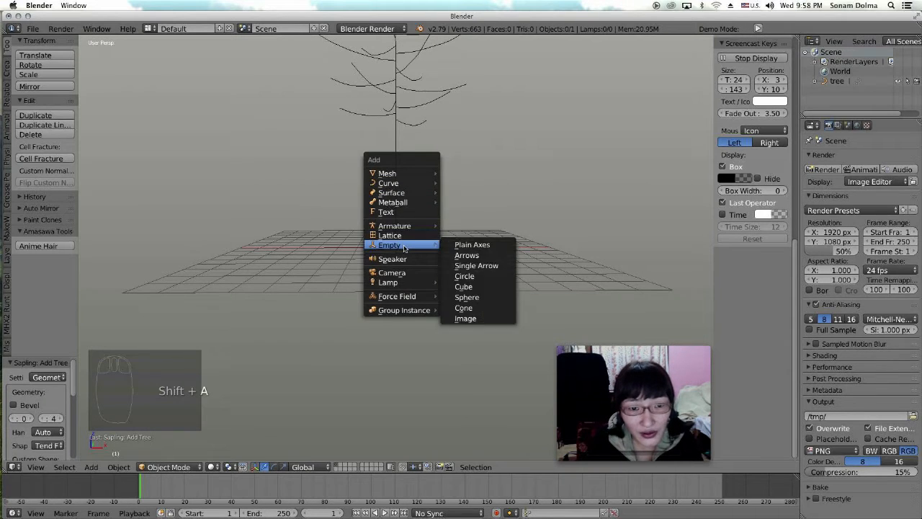
mouse_move(396, 186)
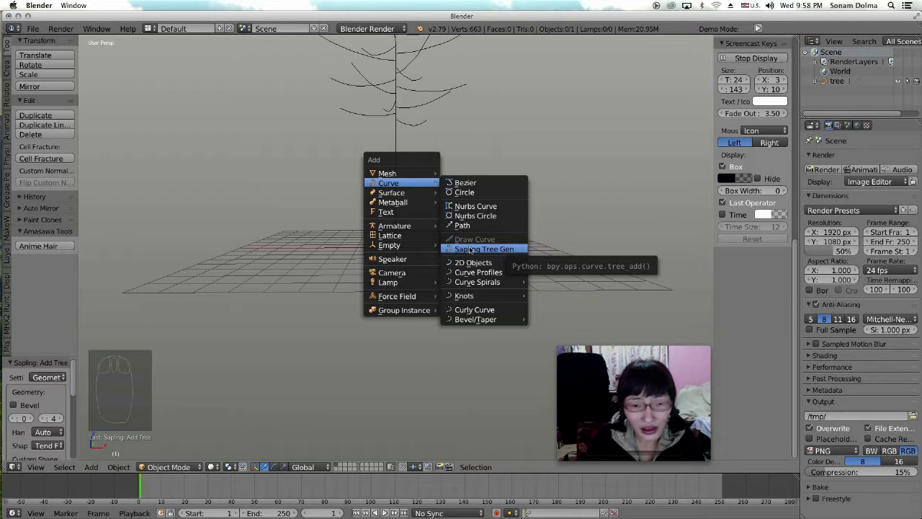
click(397, 106)
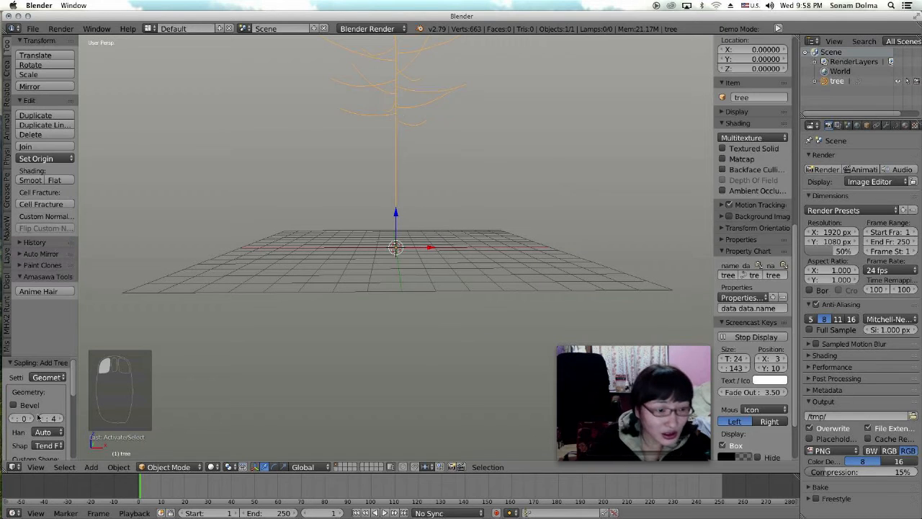
Enable Bevel on the sapling tree and load the small_maple preset after trying small_pine
click(13, 405)
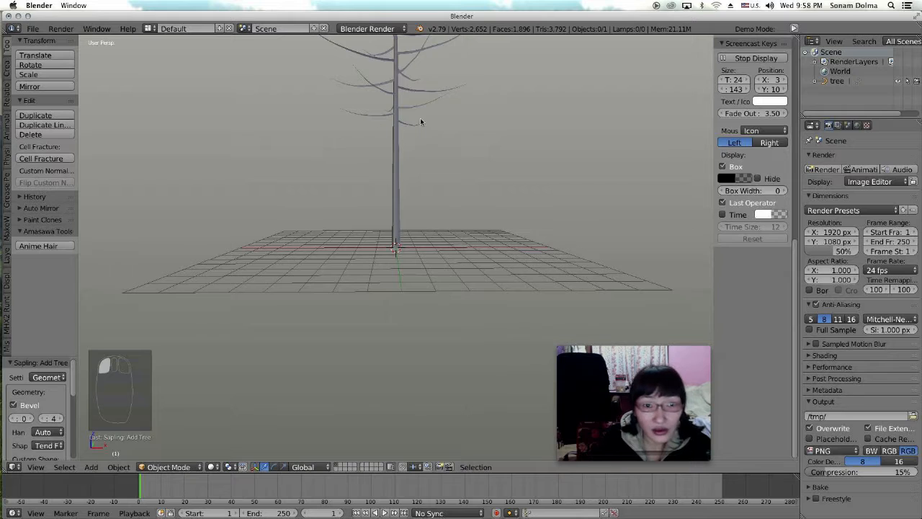
scroll(47, 398, down, 10)
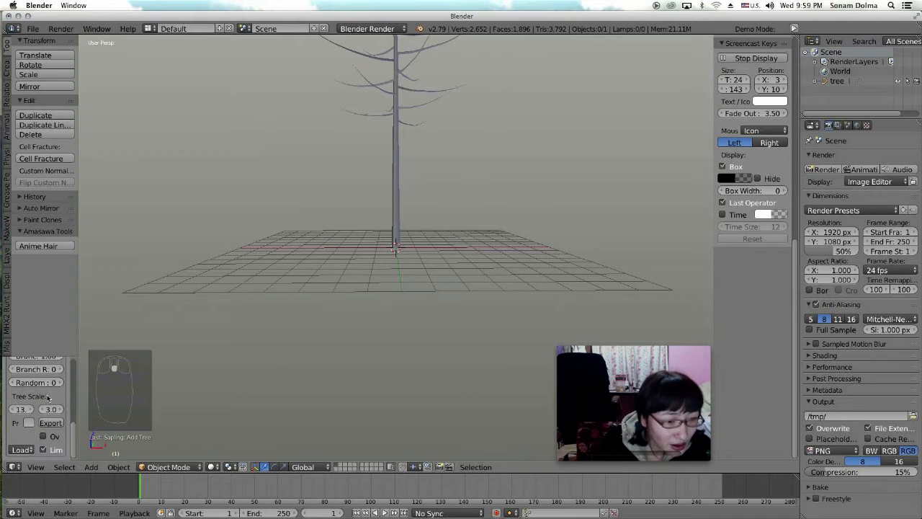
click(21, 449)
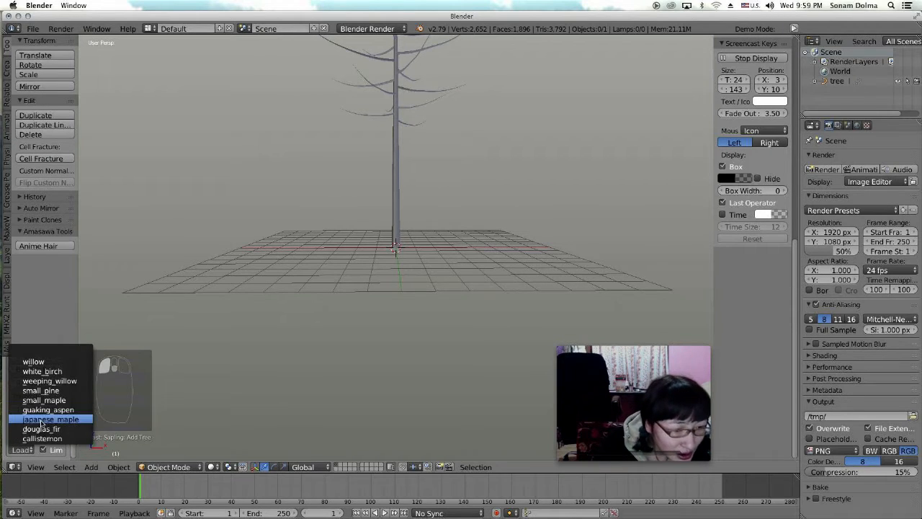
click(54, 391)
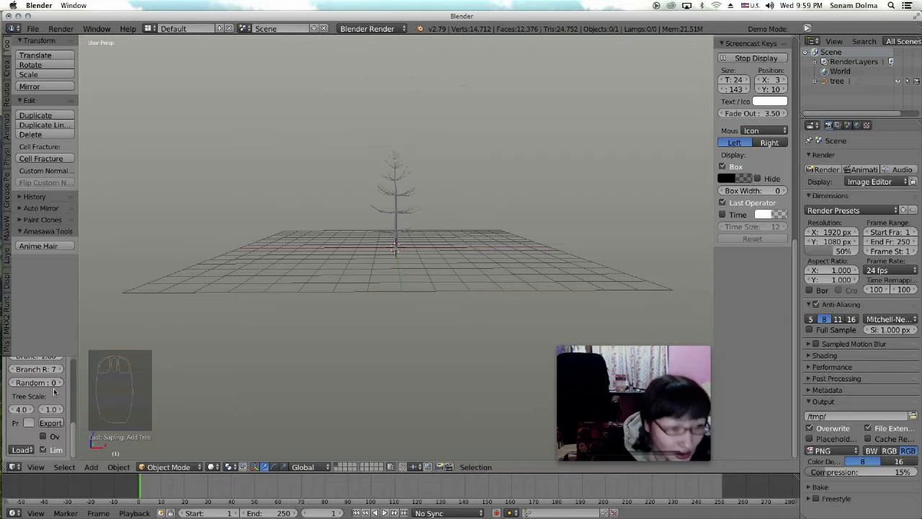
click(23, 450)
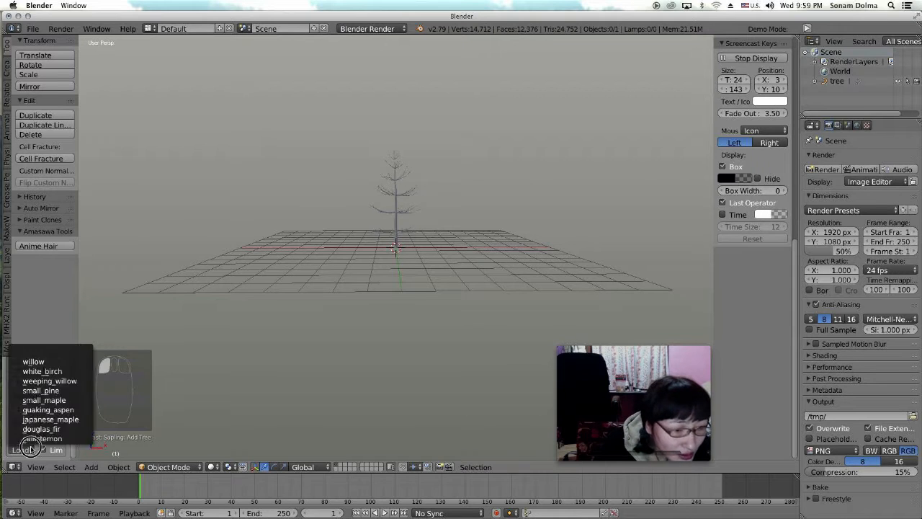
click(40, 400)
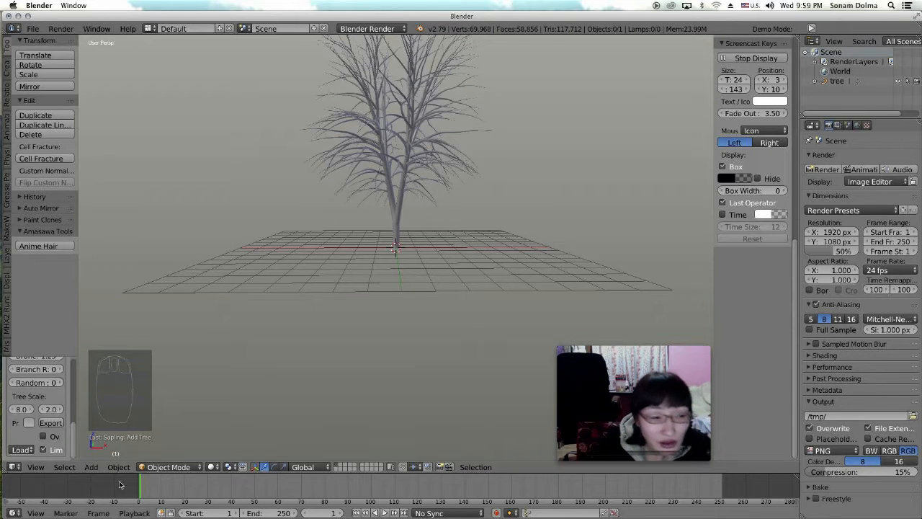
Set the branch splitting levels of the sapling tree to 3
scroll(40, 425, up, 10)
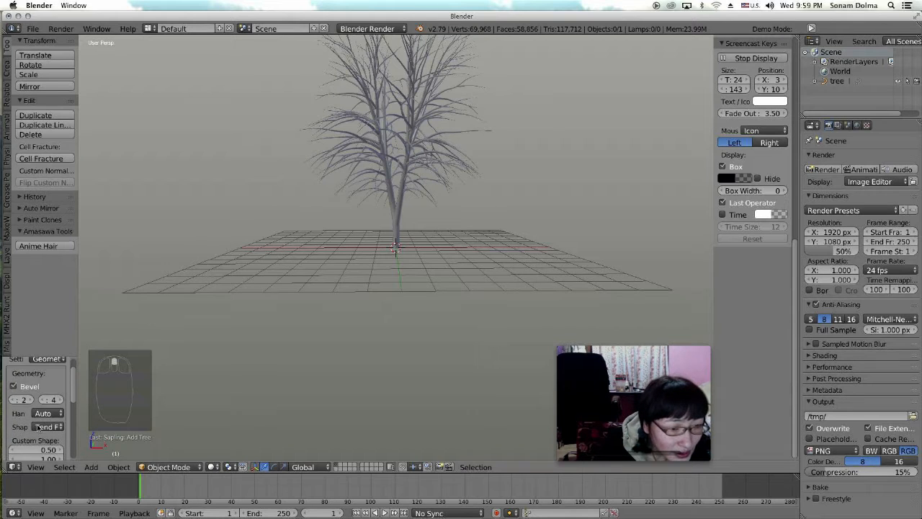
click(47, 378)
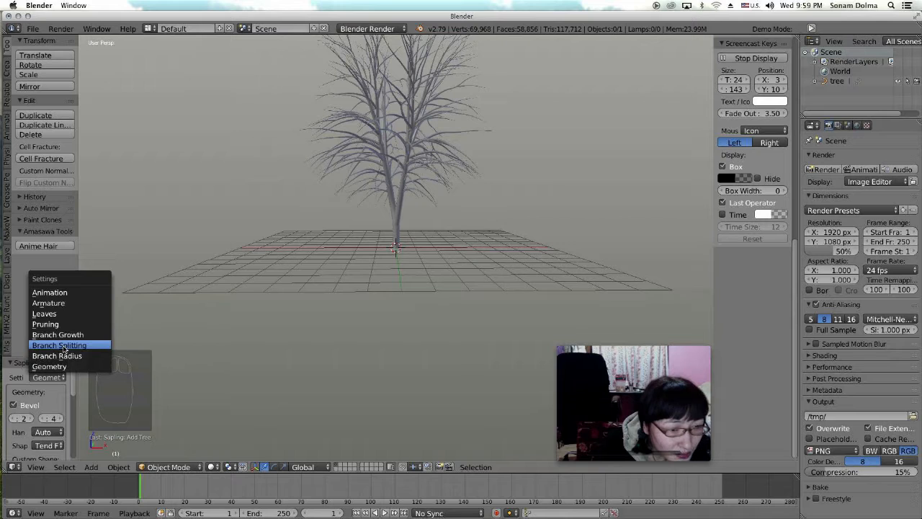
click(63, 346)
click(59, 407)
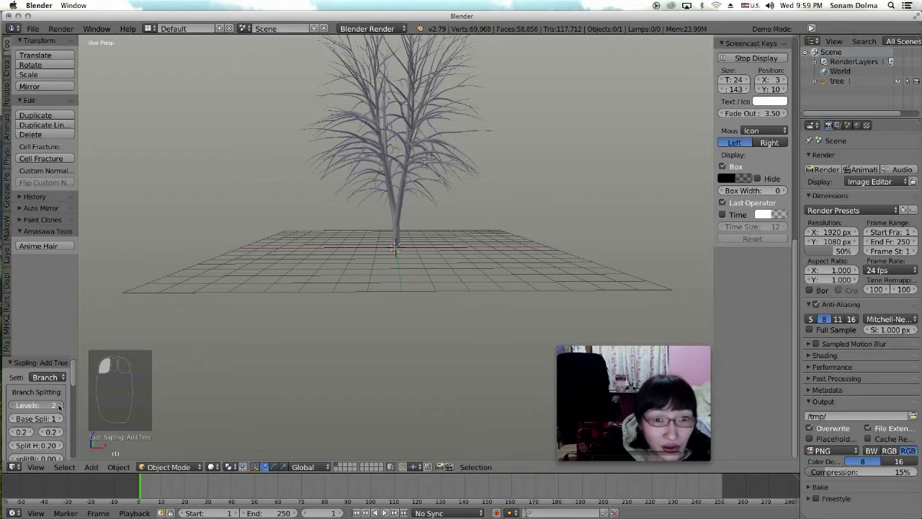
drag(44, 409, 53, 409)
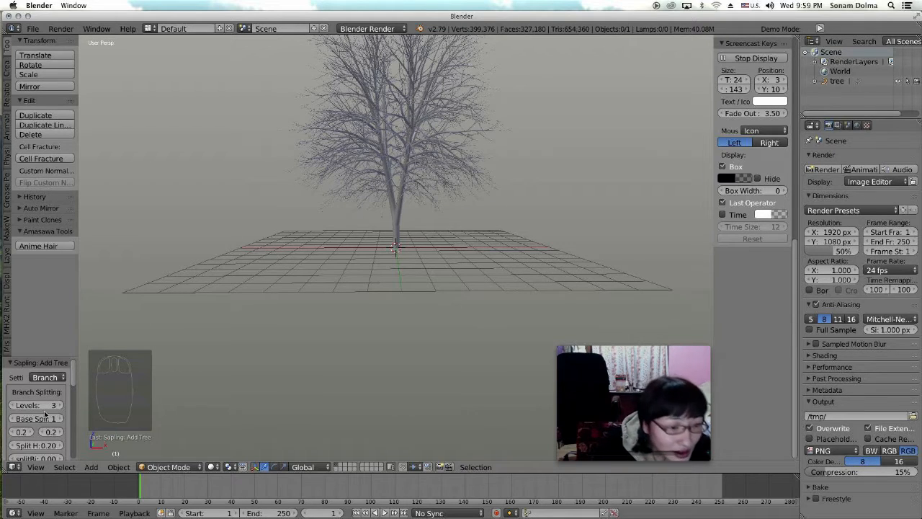
Set the sapling's leaf count to 43 in the Leaves settings and enable Show Leaves
click(54, 379)
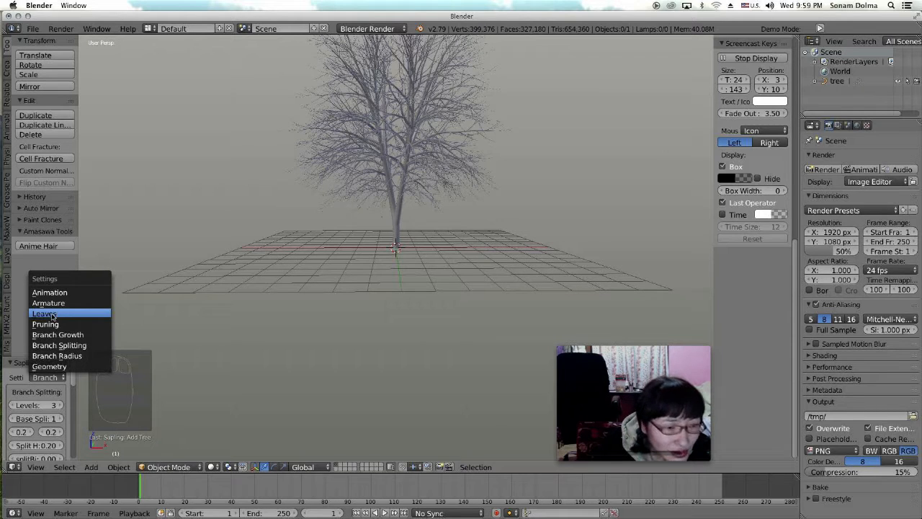
click(60, 313)
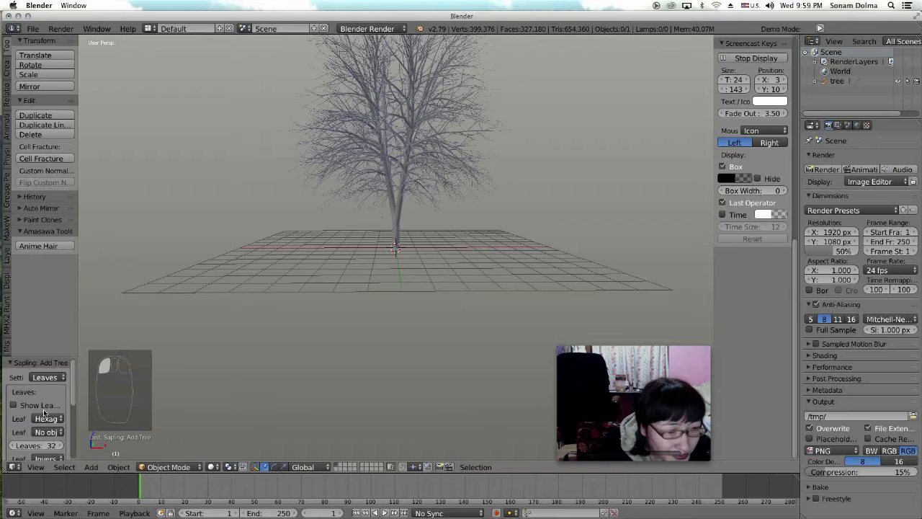
click(13, 406)
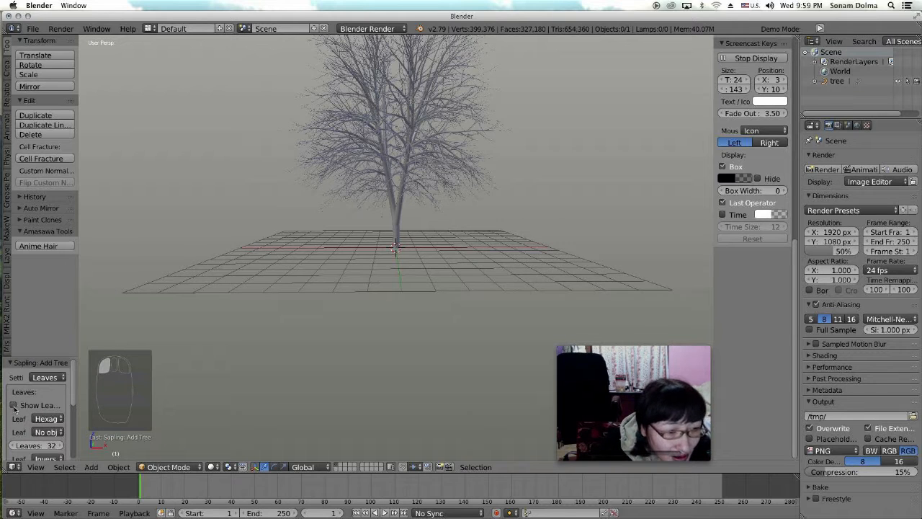
click(14, 408)
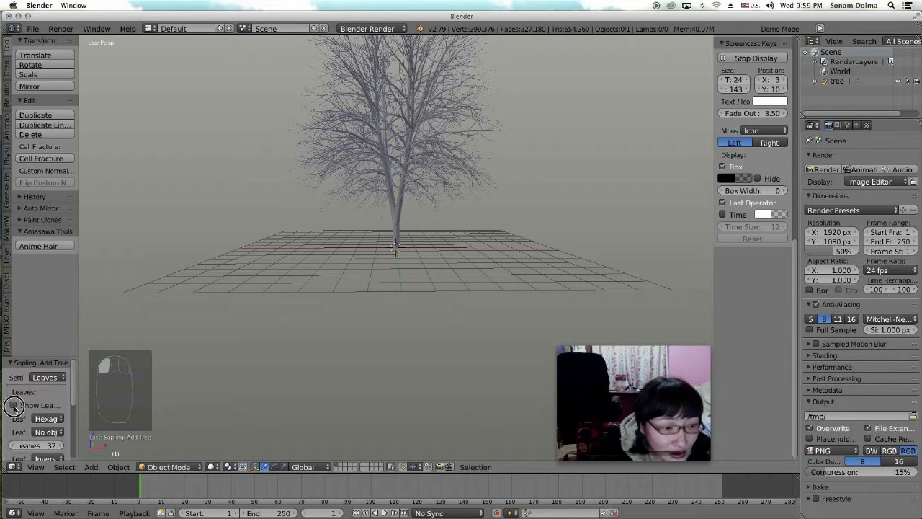
click(14, 407)
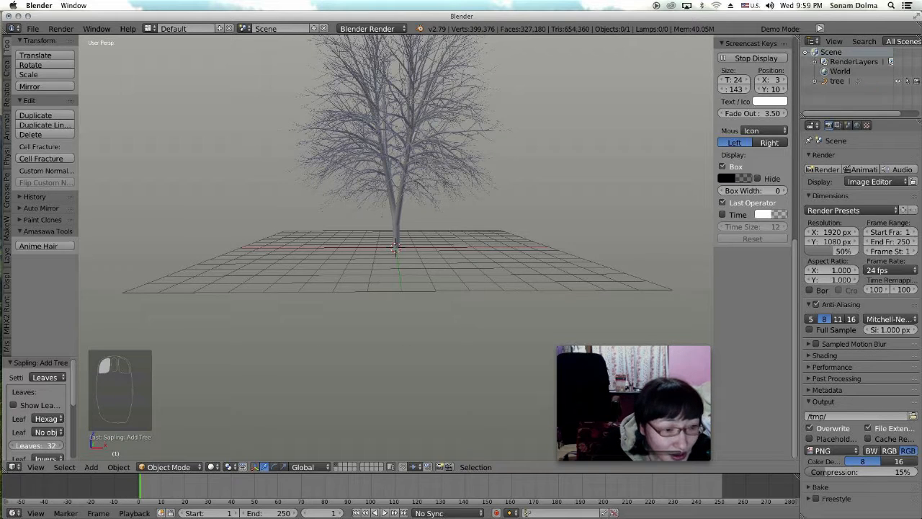
drag(38, 446, 53, 446)
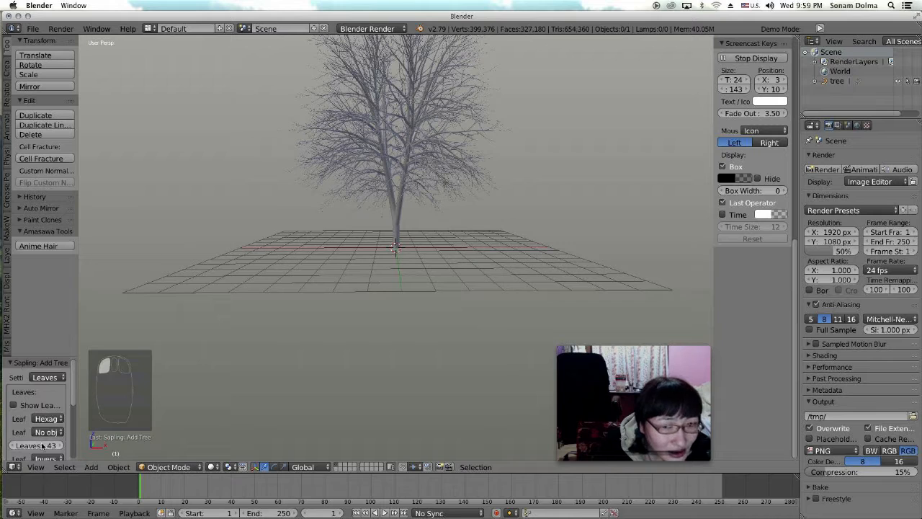
click(14, 406)
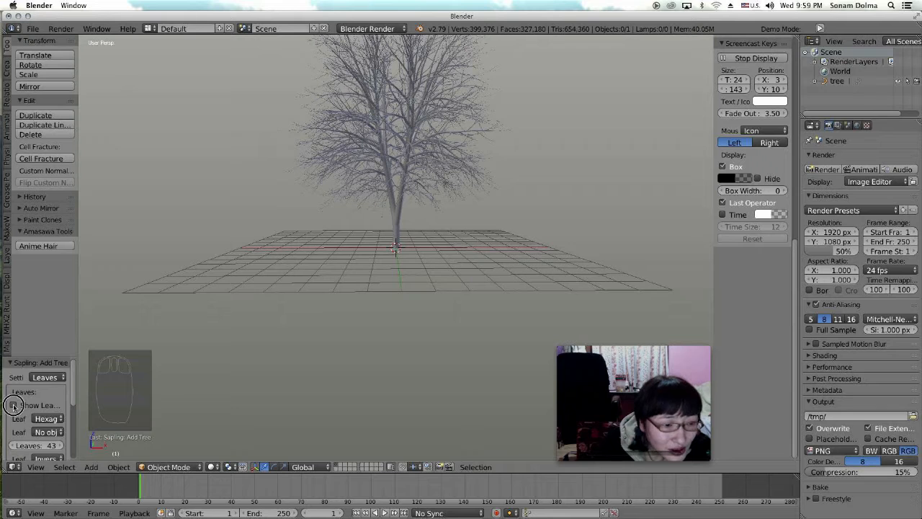
click(26, 405)
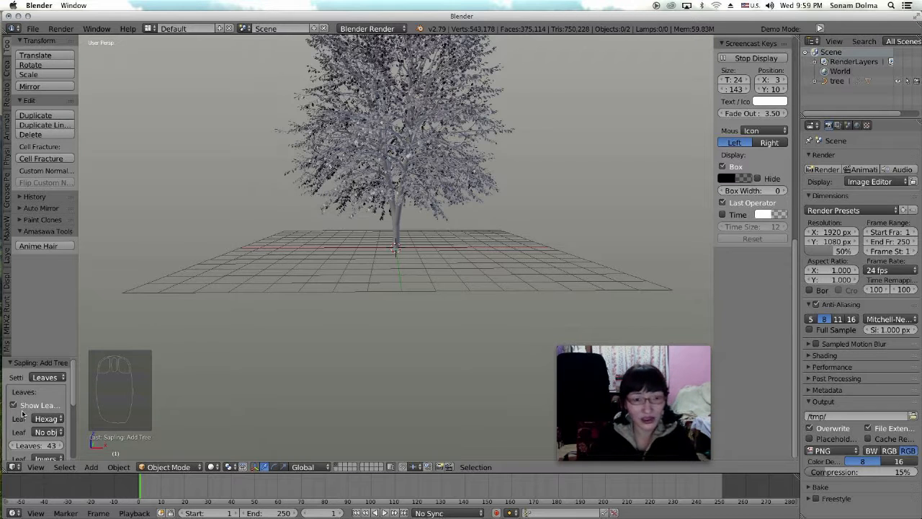
Show the leaves with a count of 100 and set the leaf scale to 0.2
scroll(23, 413, down, 1)
click(44, 427)
text(4)
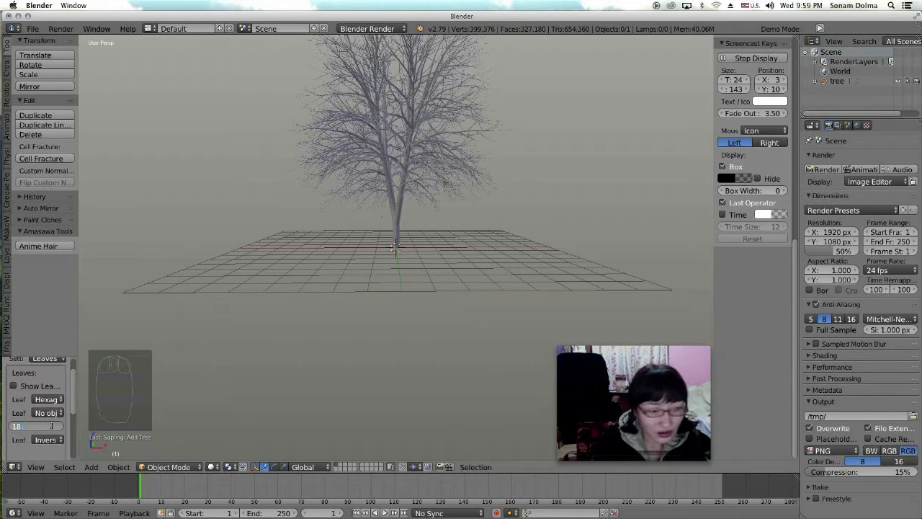
key(BackSpace)
text(100)
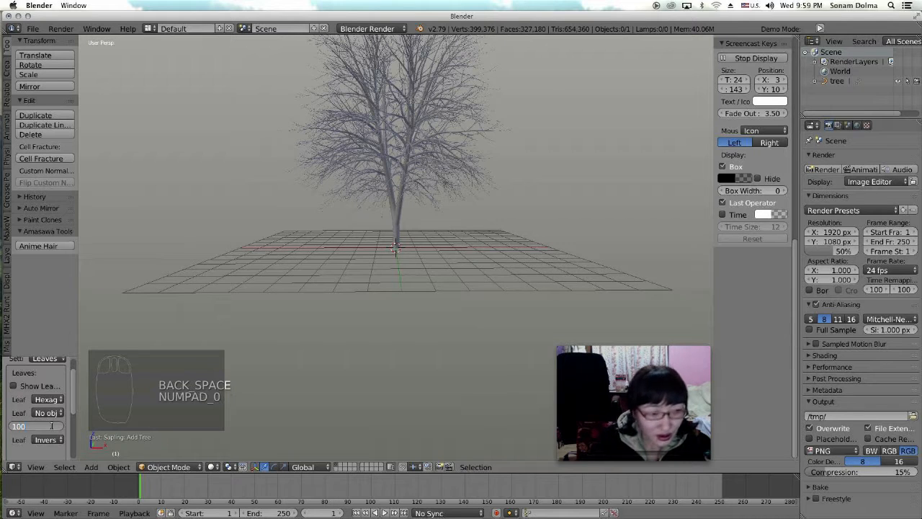
click(13, 387)
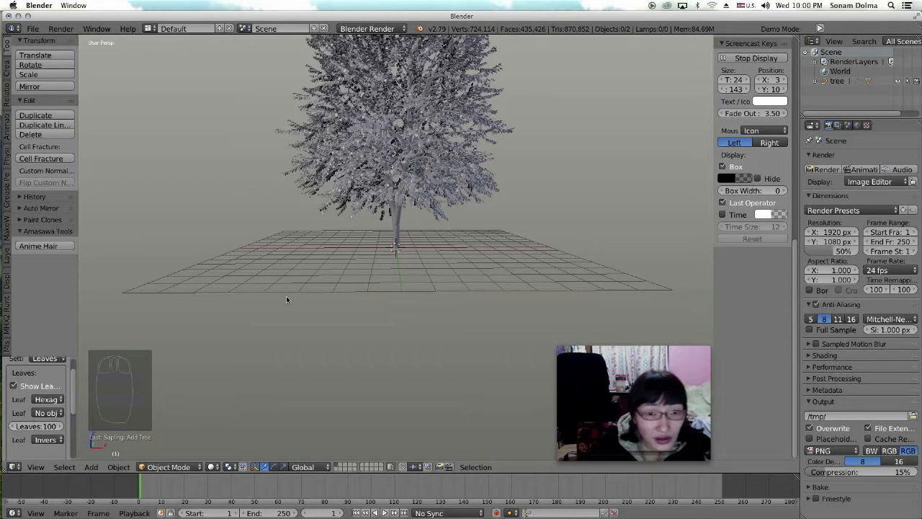
drag(73, 377, 64, 433)
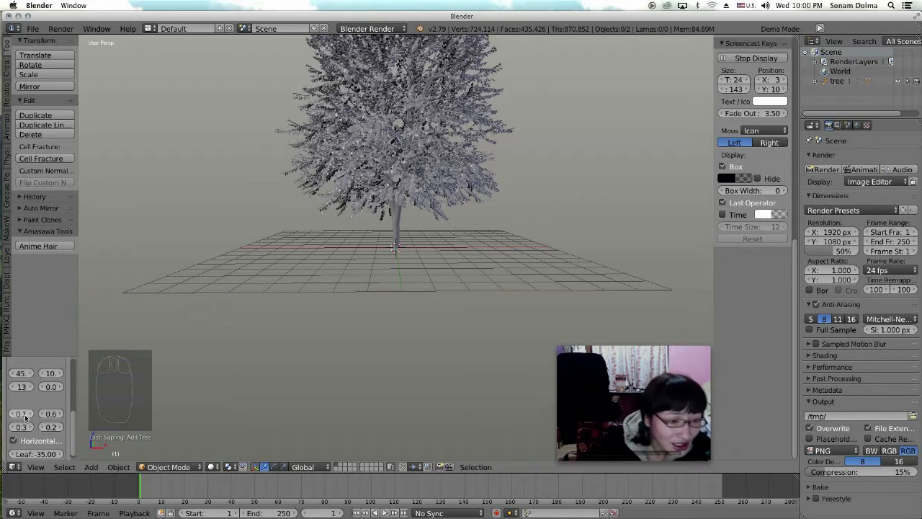
click(30, 416)
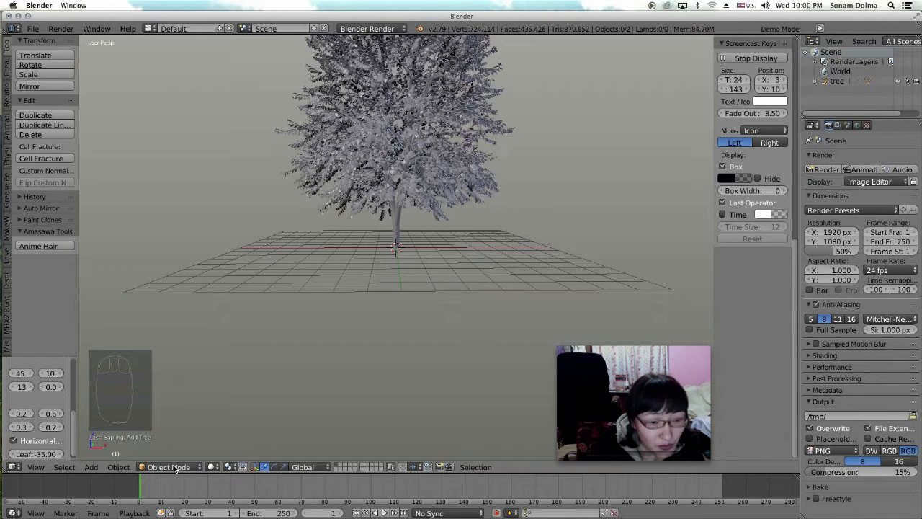
Switch the viewport shading to Wireframe to see the branches through the leaves
click(175, 467)
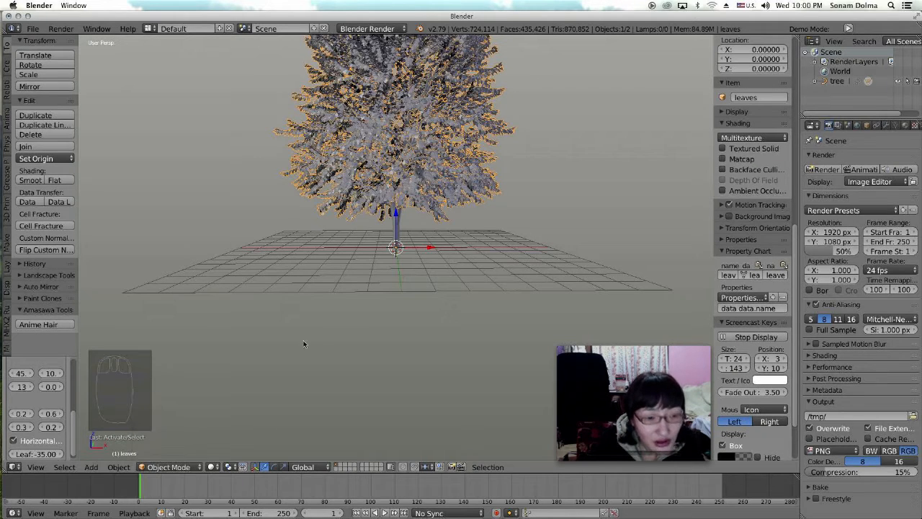
middle_drag(474, 273, 424, 273)
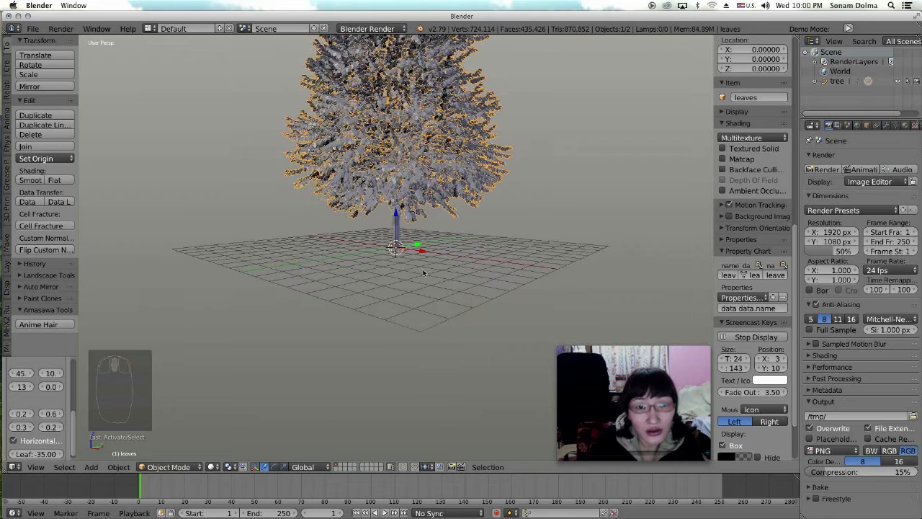
click(191, 467)
click(214, 467)
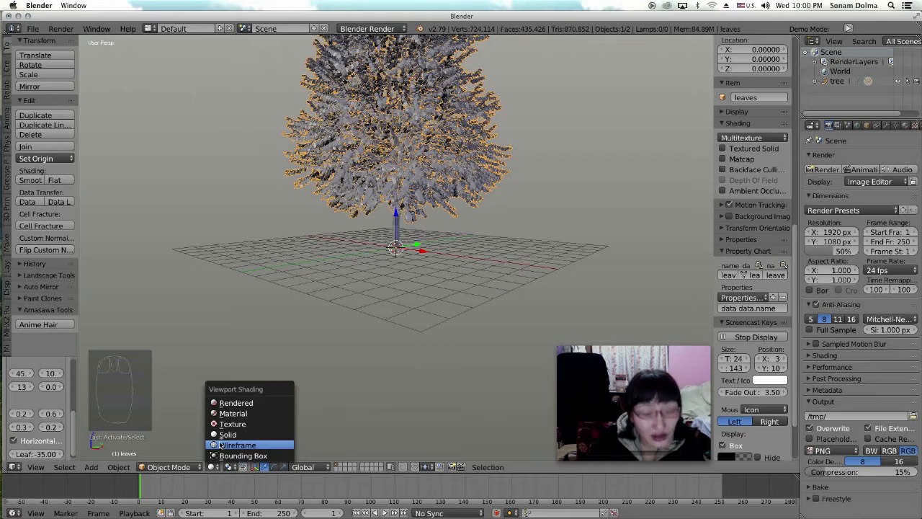
mouse_move(404, 216)
middle_down()
mouse_move(517, 267)
mouse_move(531, 251)
mouse_move(511, 231)
mouse_move(289, 309)
middle_up()
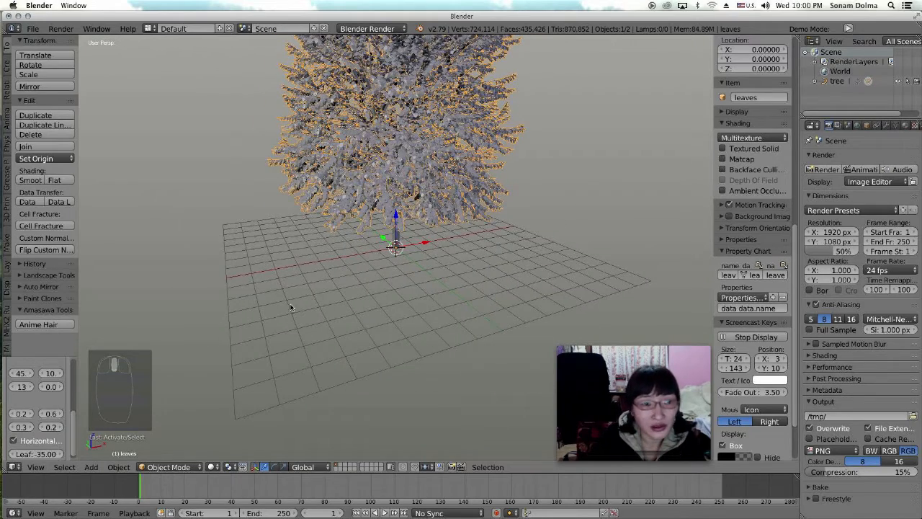
click(214, 467)
click(222, 445)
Select the tree's branch object and enter Edit Mode on its curves
middle_drag(389, 237, 429, 186)
click(452, 178)
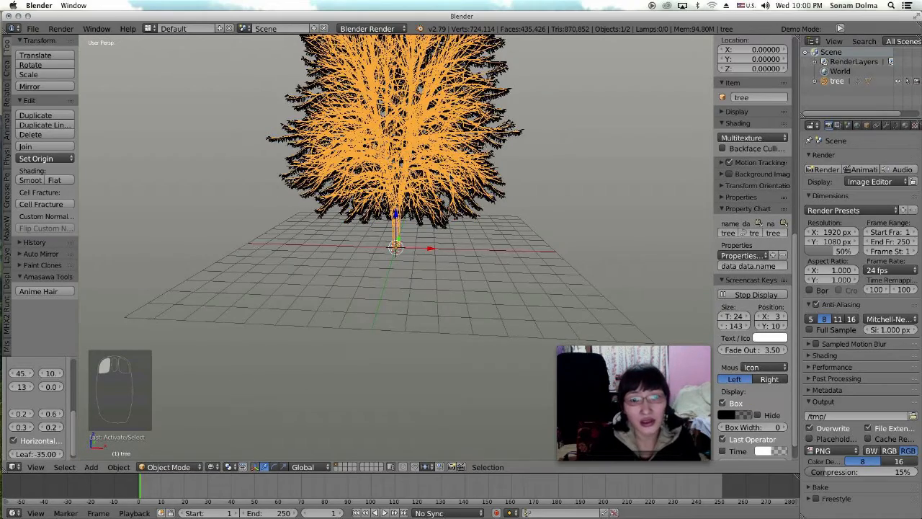
middle_drag(461, 214, 481, 203)
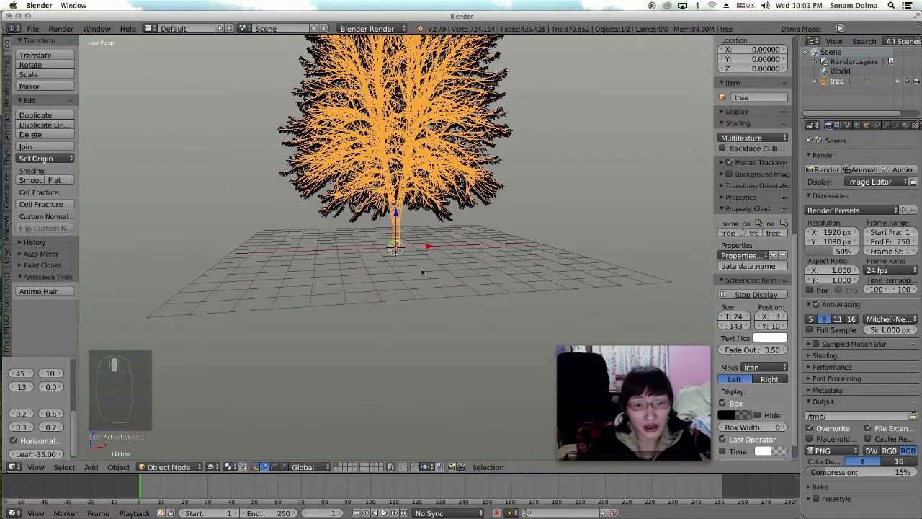
scroll(409, 279, up, 3)
scroll(383, 280, up, 2)
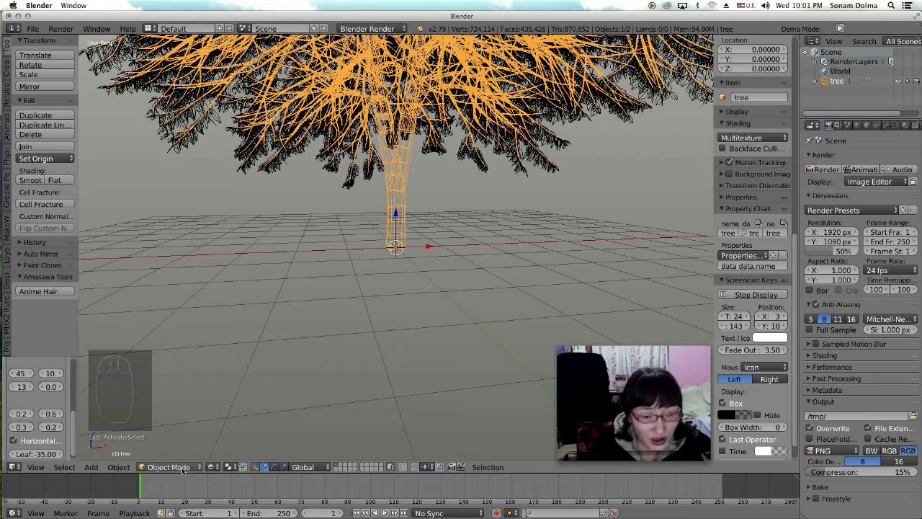
click(168, 467)
click(184, 467)
click(173, 467)
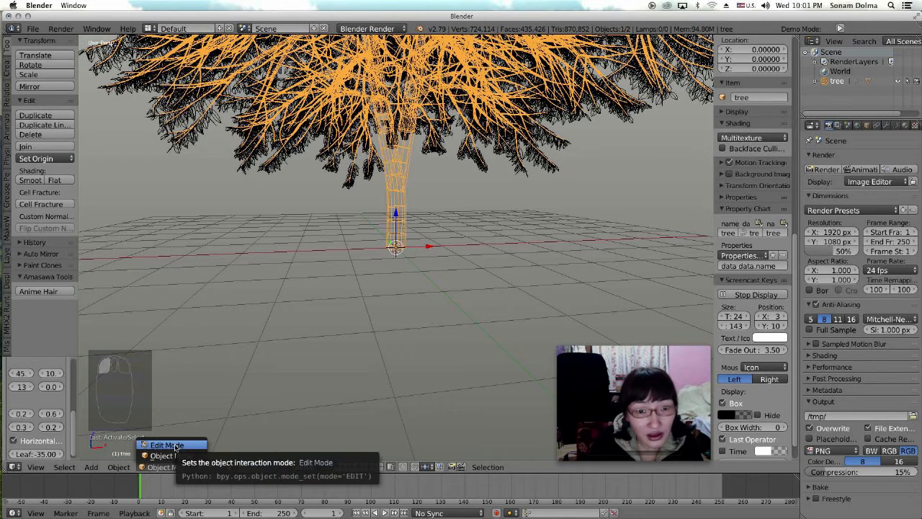
click(175, 445)
Try to scale the curve point at the base of the trunk, then return to Object Mode
click(395, 209)
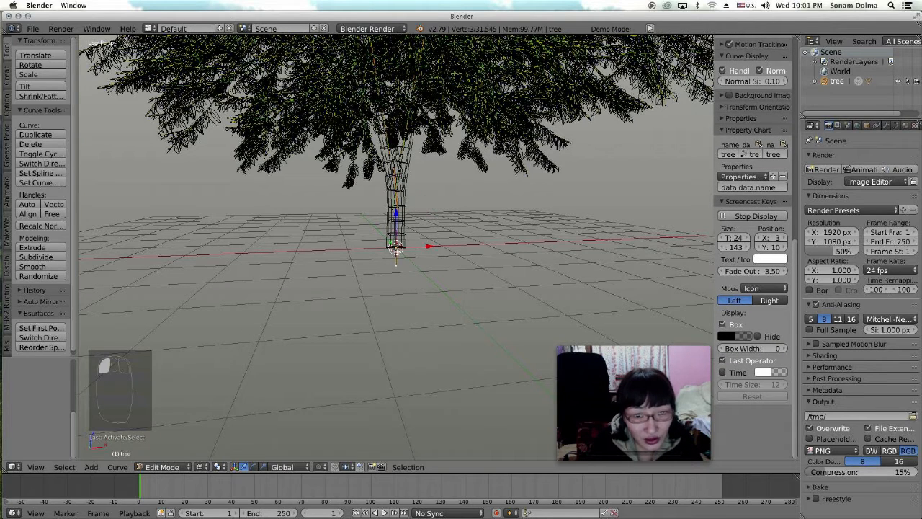
key(s)
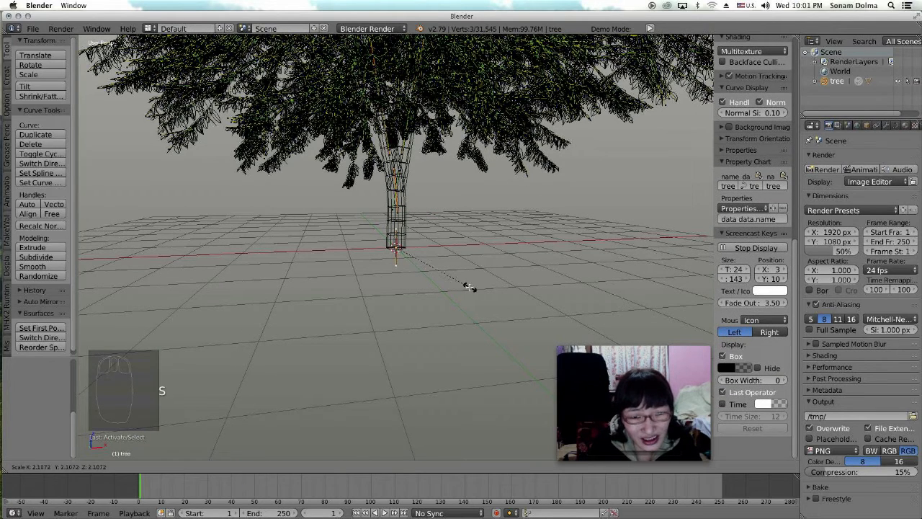
click(469, 287)
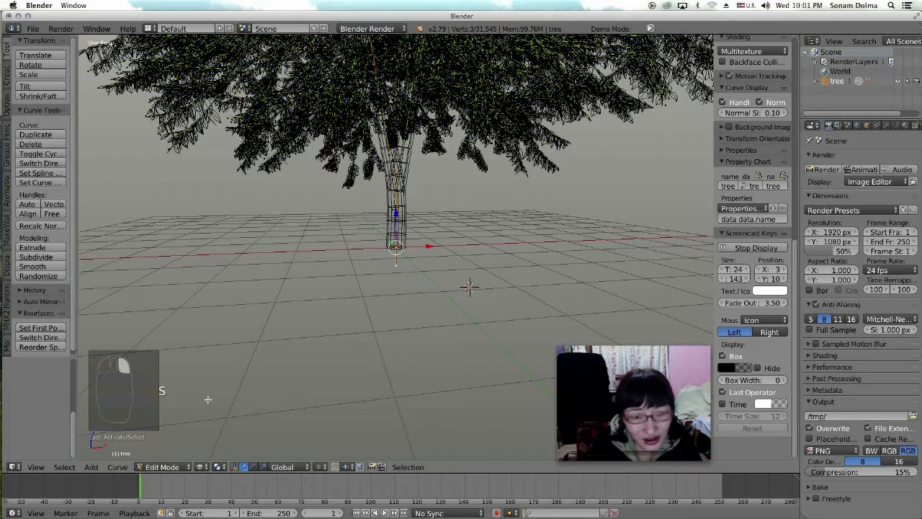
click(163, 467)
click(160, 456)
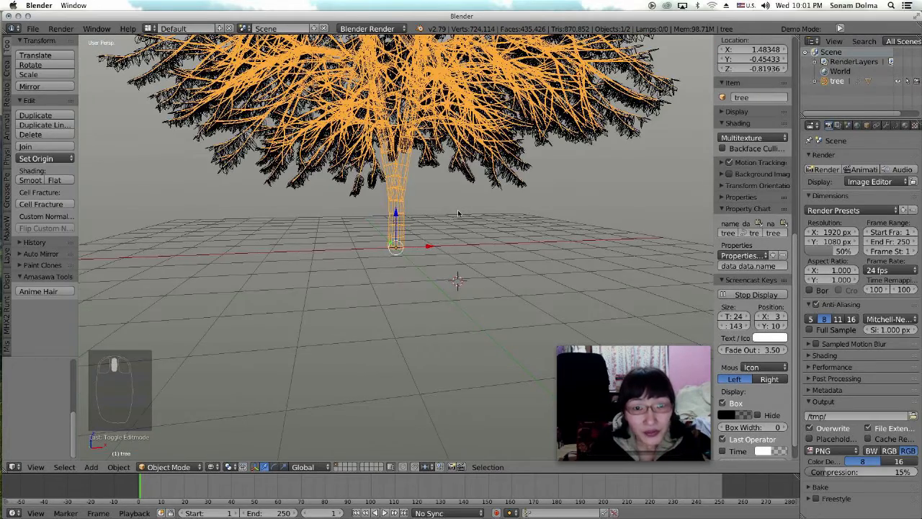
Hide the leaves object and select the bare tree object
click(510, 127)
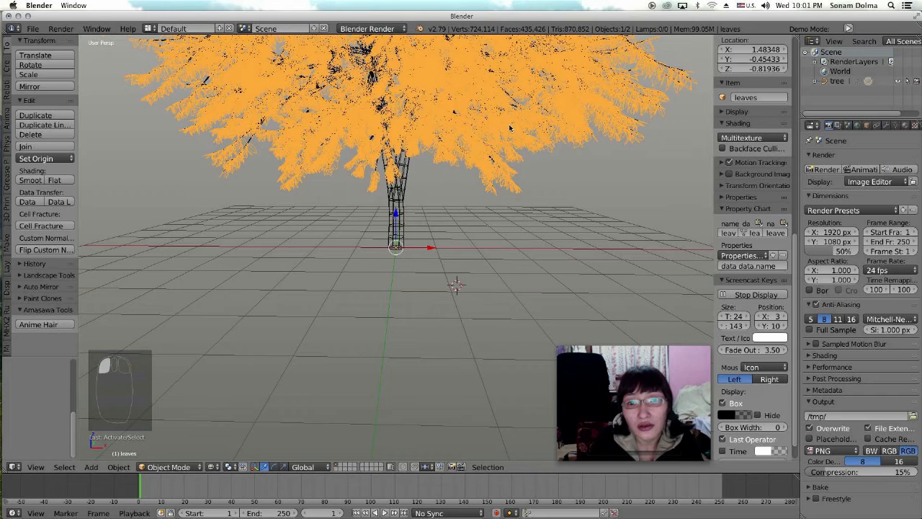
scroll(473, 155, down, 3)
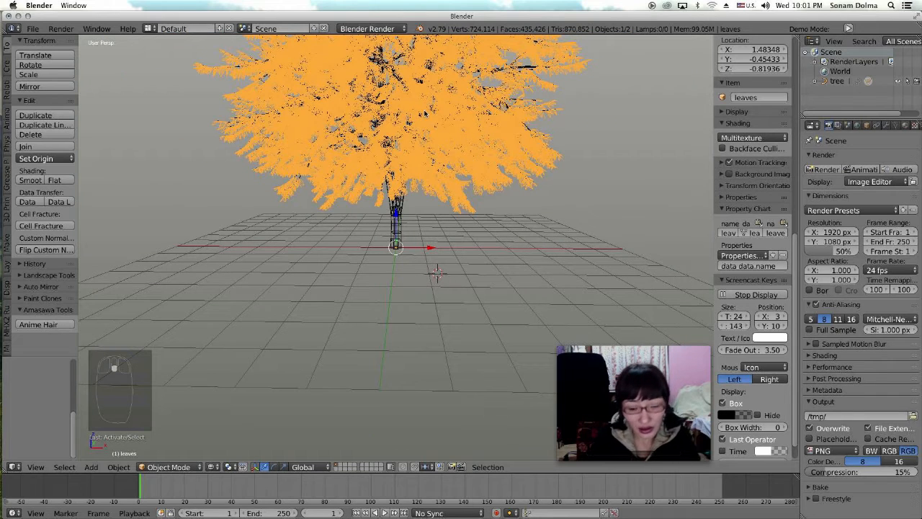
middle_drag(479, 276, 473, 131)
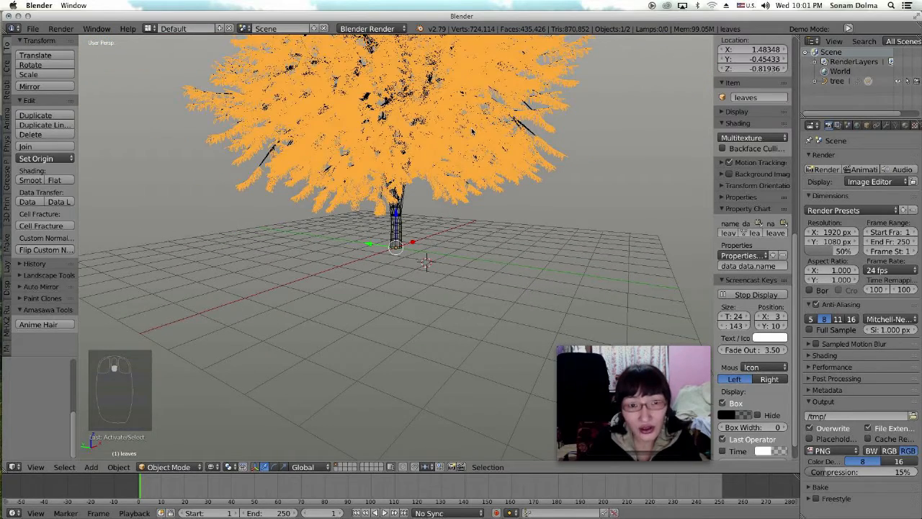
key(h)
middle_drag(399, 190, 402, 192)
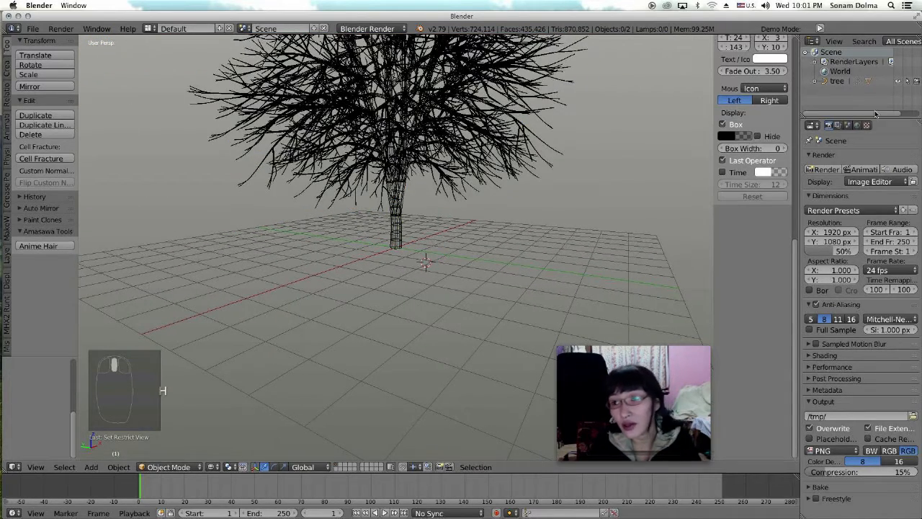
scroll(399, 238, down, 3)
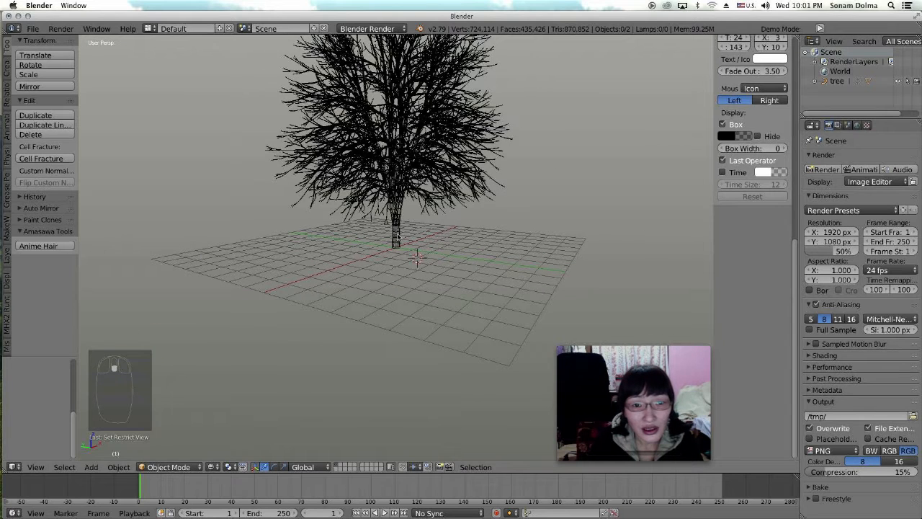
click(391, 229)
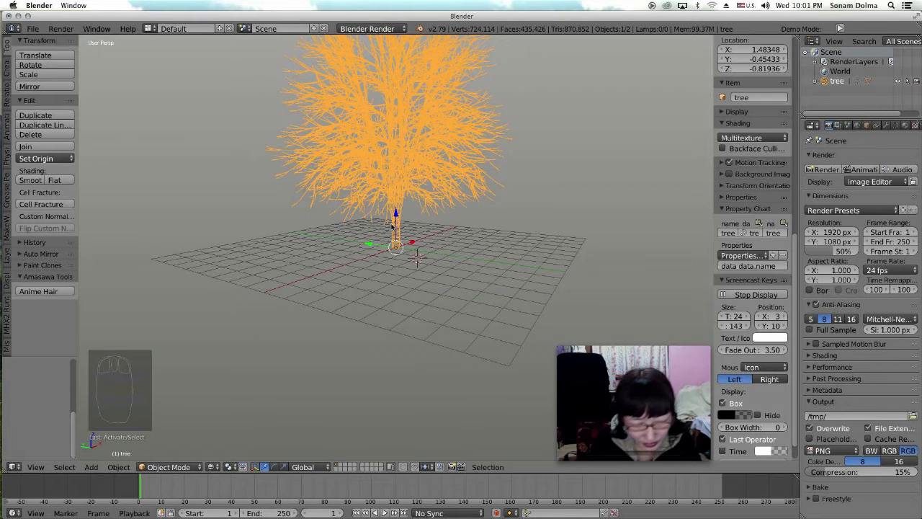
Convert the bare tree object from curves to a mesh and enter Edit Mode on it
key(alt+c)
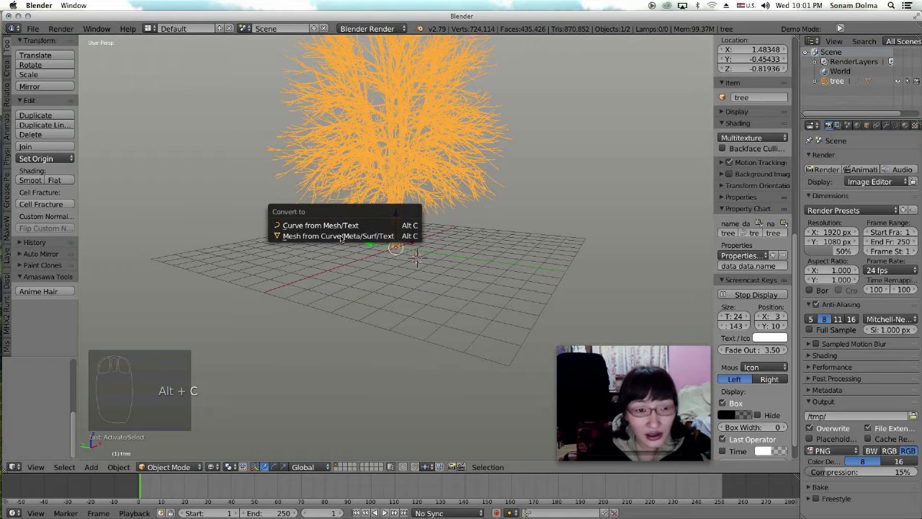
click(316, 237)
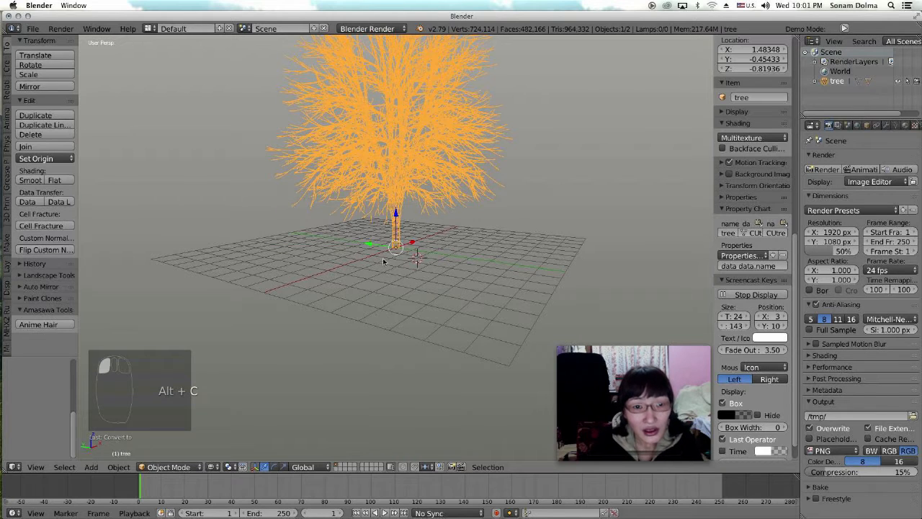
middle_drag(389, 262, 433, 266)
scroll(433, 265, up, 4)
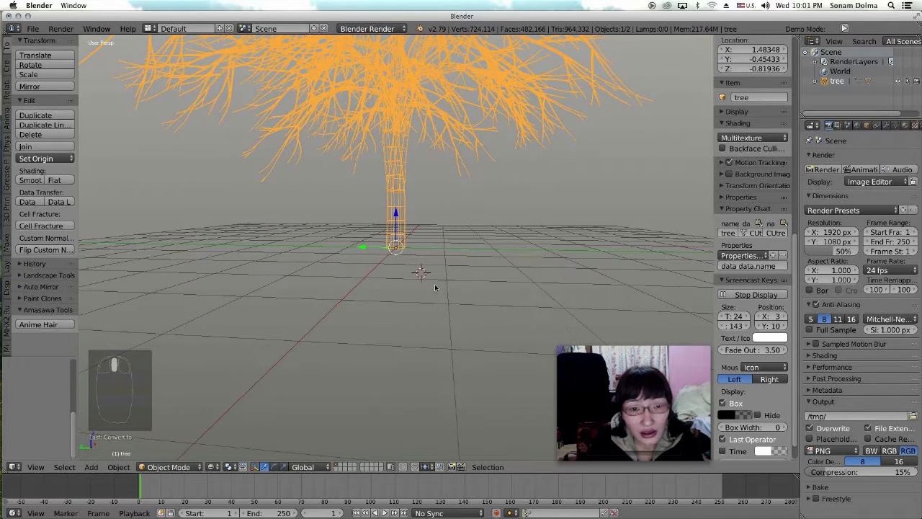
click(168, 467)
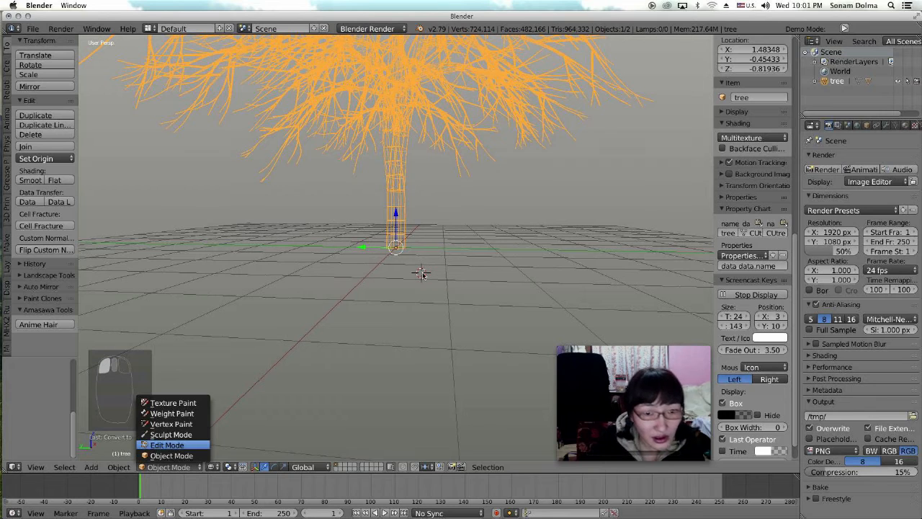
click(167, 445)
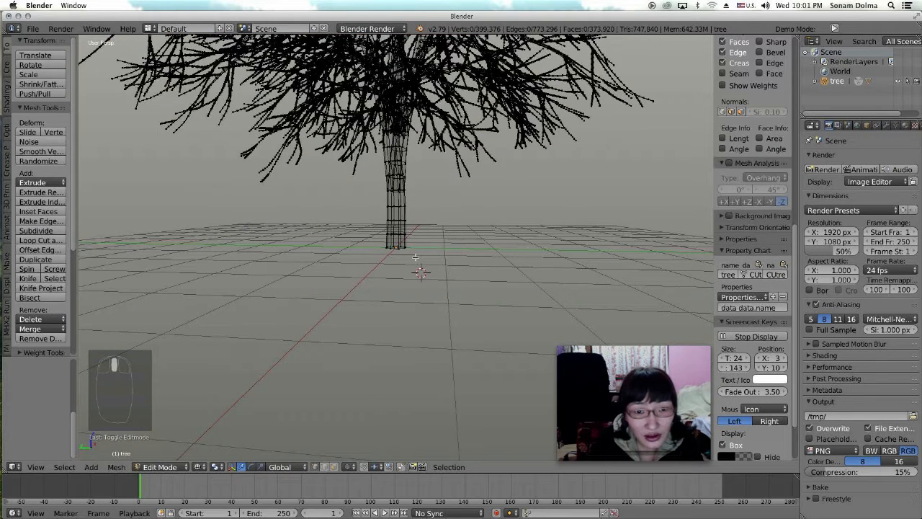
Select the lowest edge loop of the trunk and scale it up by about 1.87 to flare the base
scroll(407, 249, up, 2)
click(405, 249)
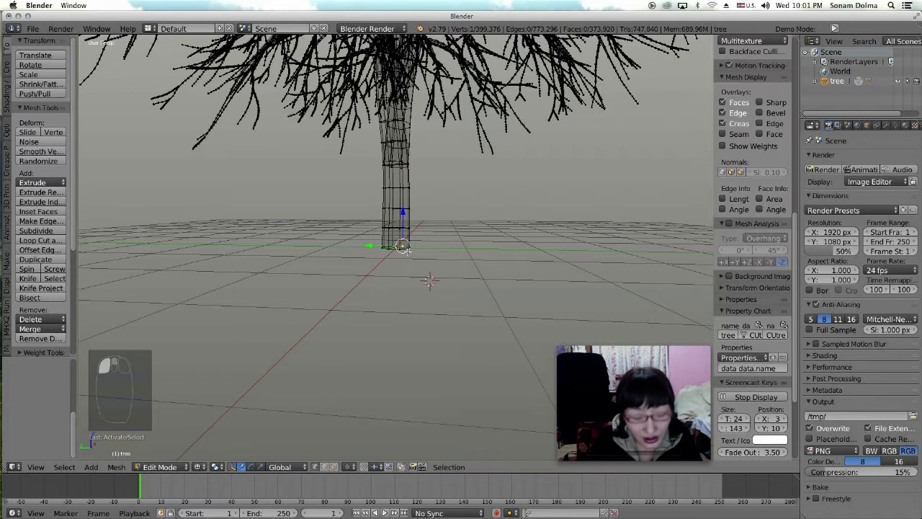
alt+click(404, 248)
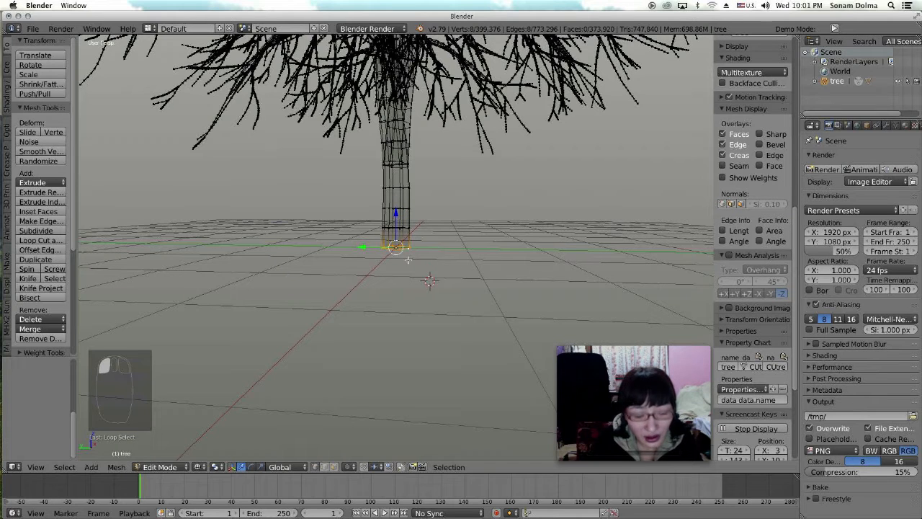
key(s)
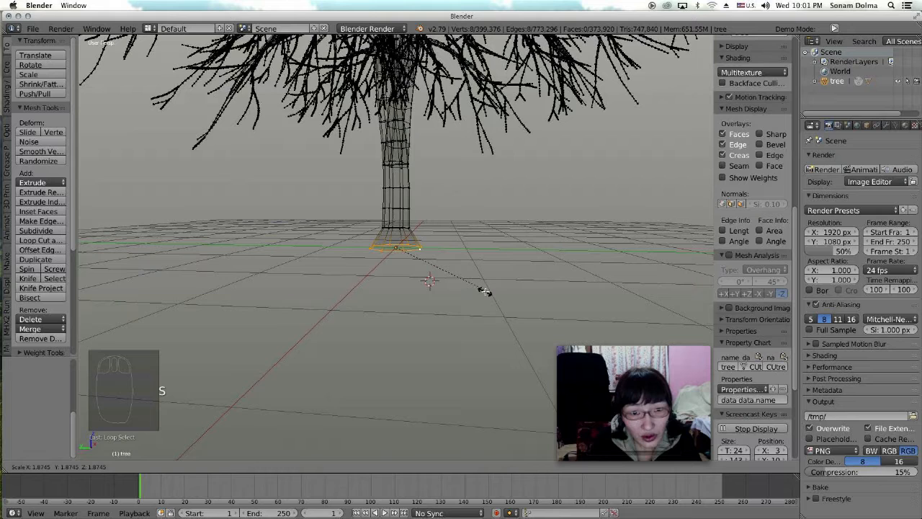
click(485, 291)
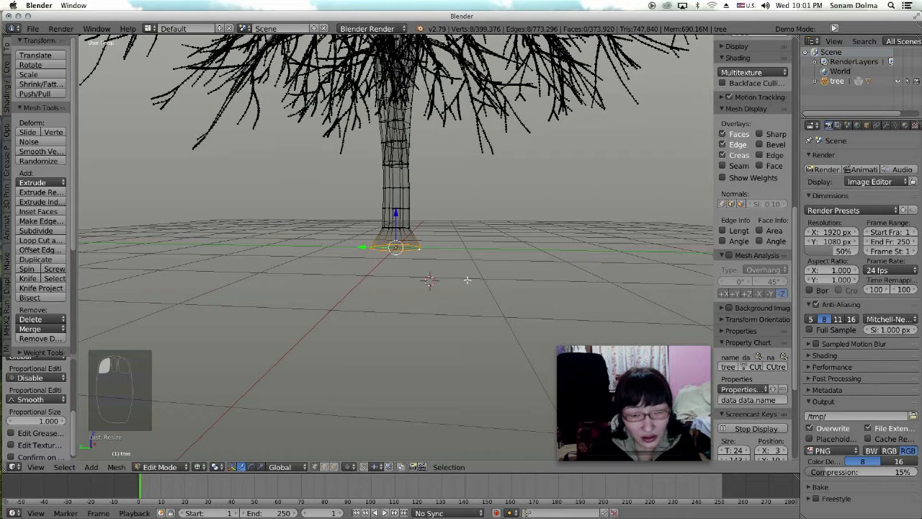
alt+click(408, 228)
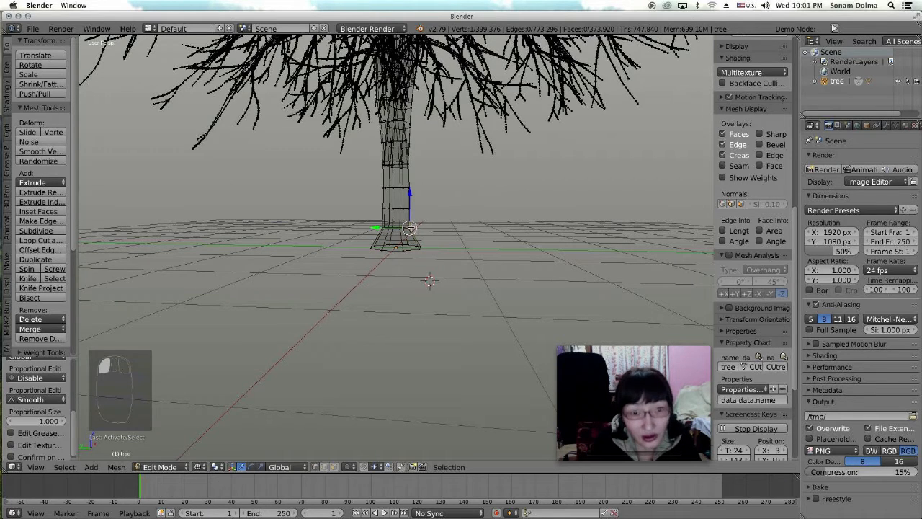
alt+click(406, 228)
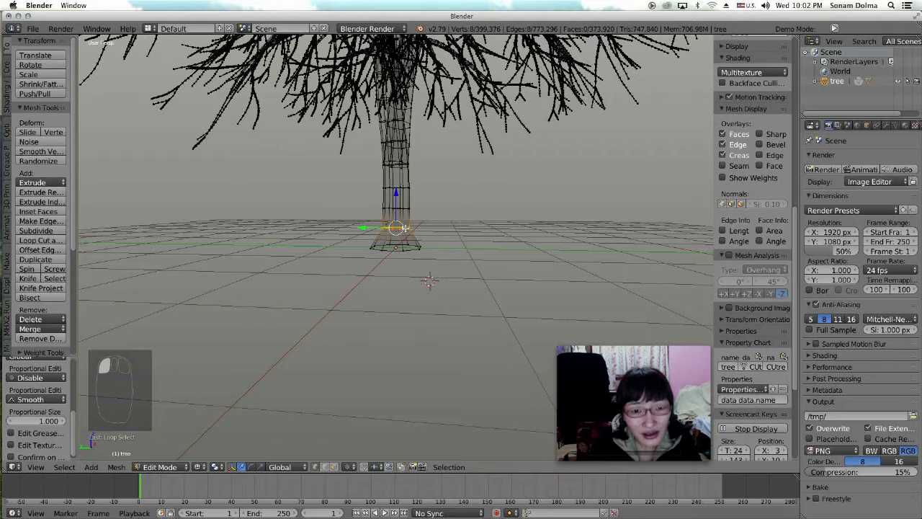
key(ctrl+z)
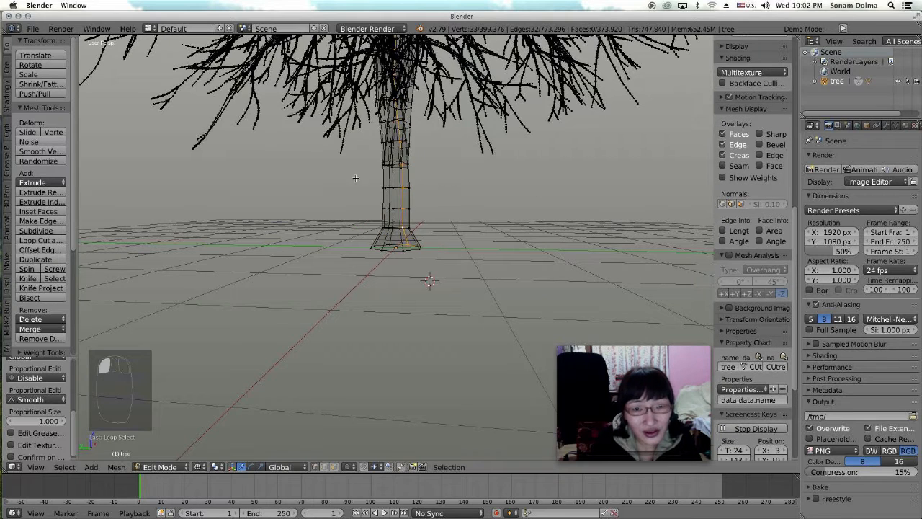
alt+click(404, 228)
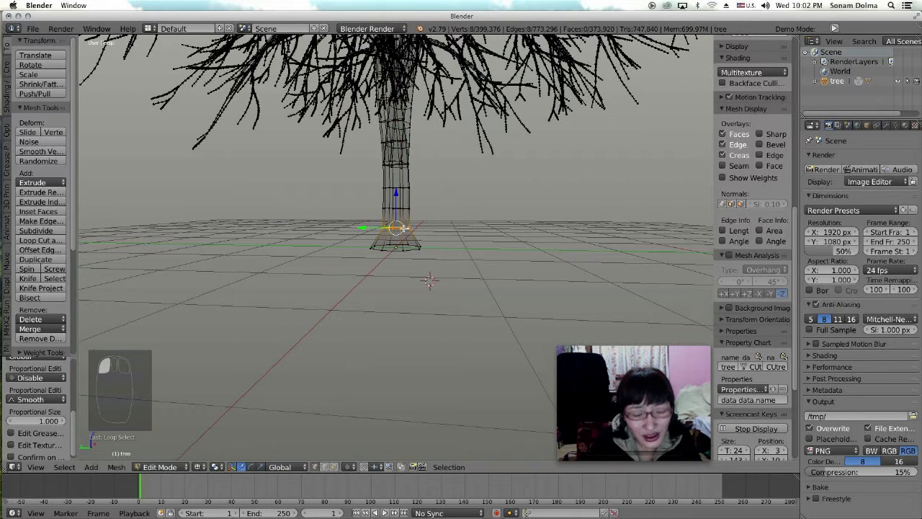
key(ctrl+z)
key(s)
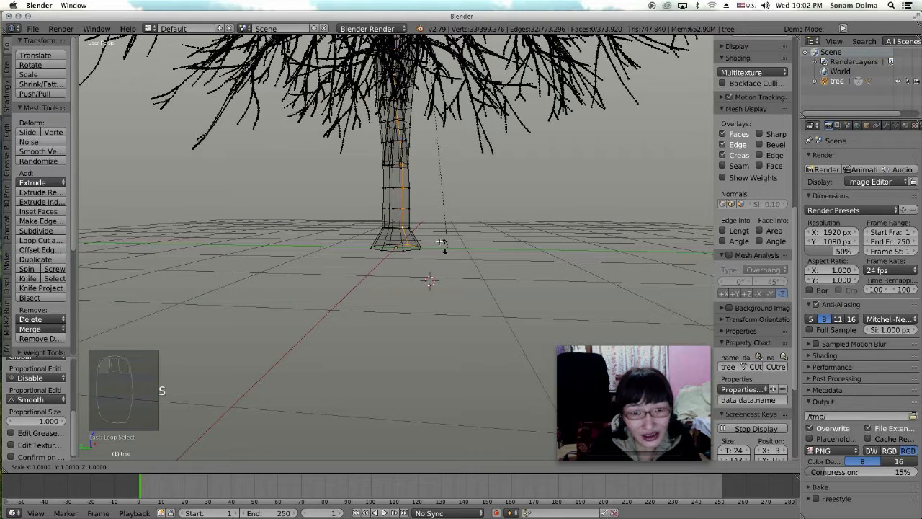
right_click(440, 241)
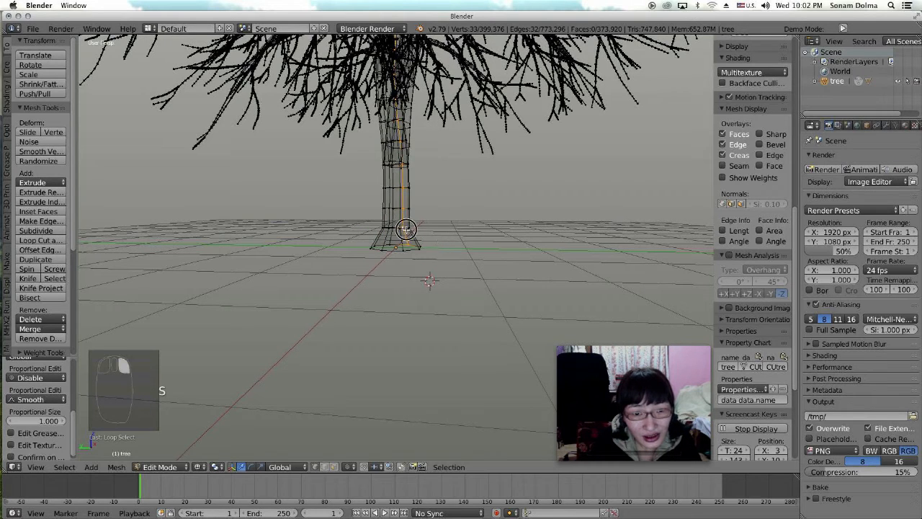
Select the second edge loop from the trunk's base and scale it up by about 1.29
alt+click(405, 229)
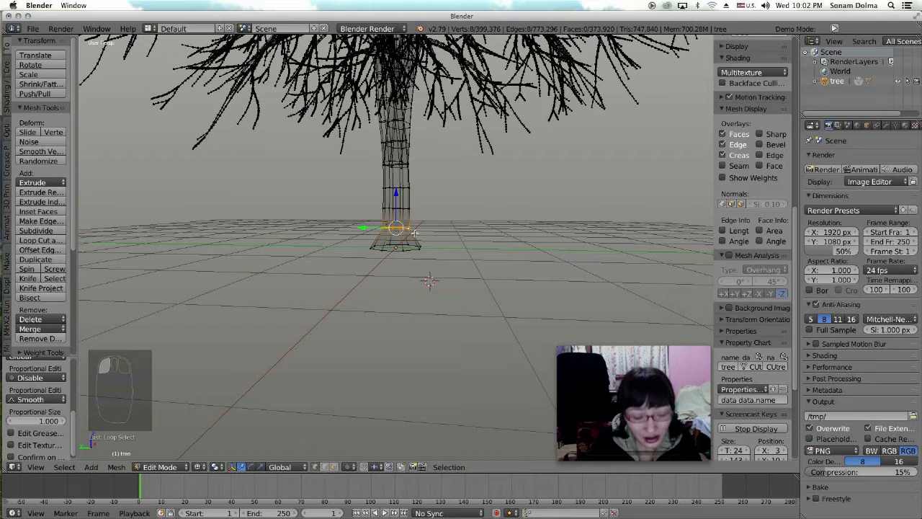
key(s)
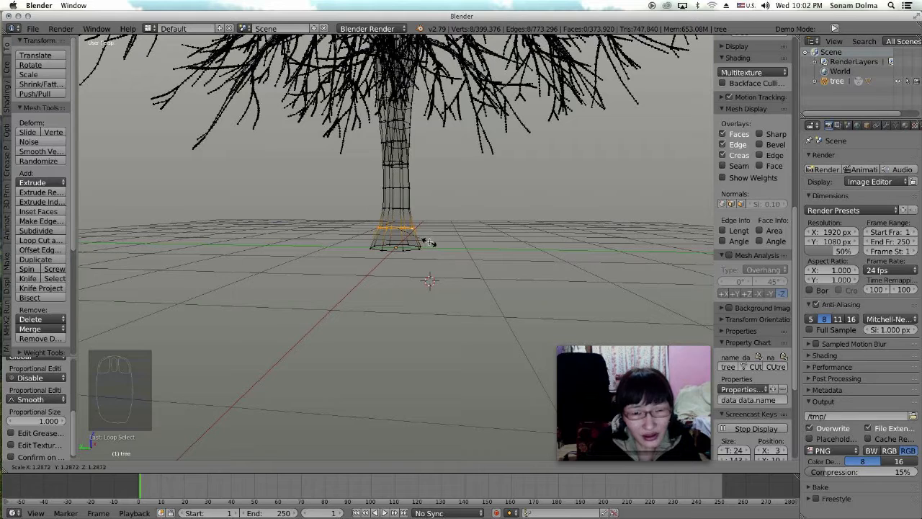
click(429, 242)
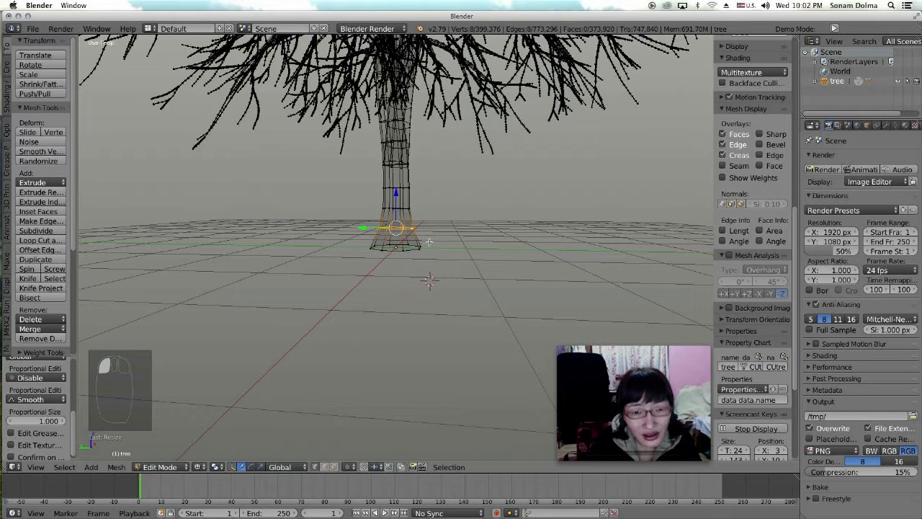
alt+click(404, 208)
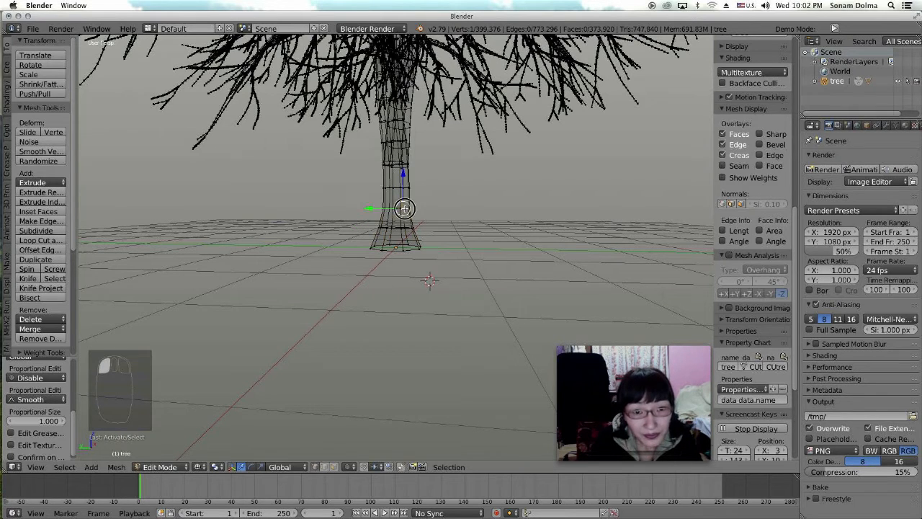
alt+click(427, 222)
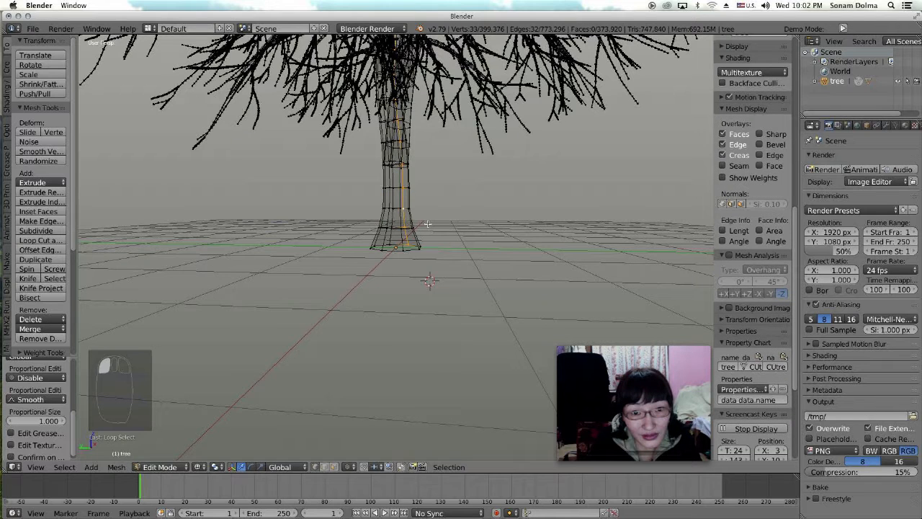
key(s)
right_click(427, 222)
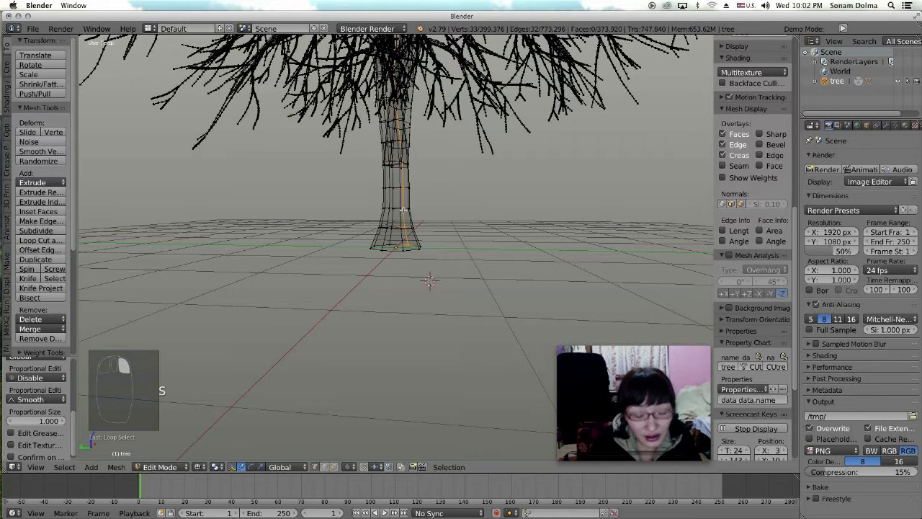
Select the third edge loop from the trunk's base and scale it up by about 1.2
alt+click(407, 208)
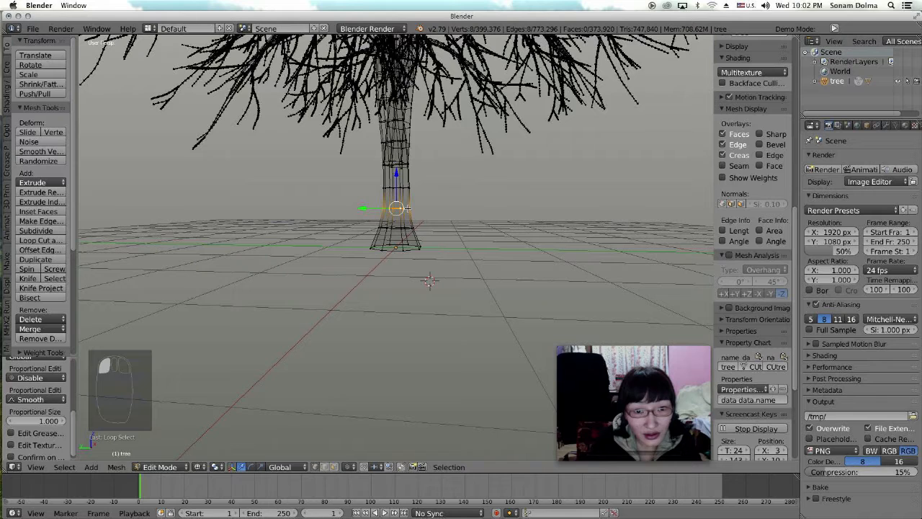
key(s)
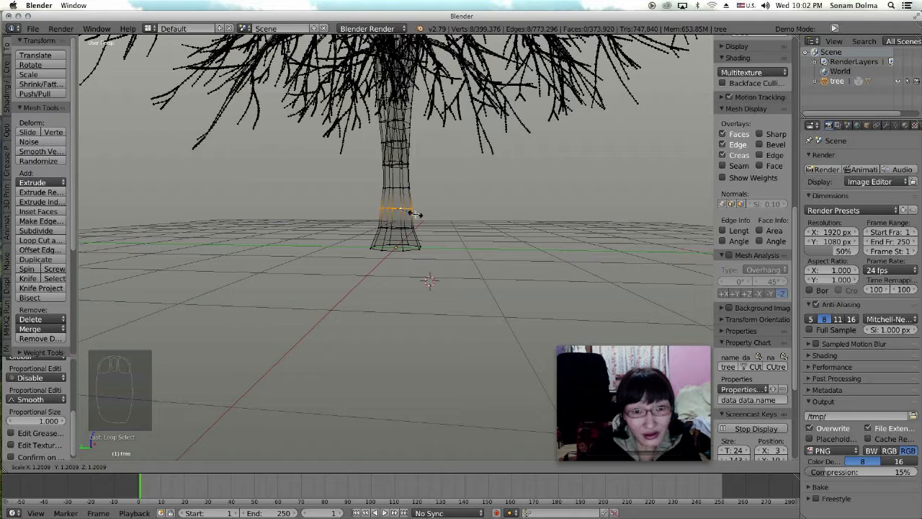
click(416, 214)
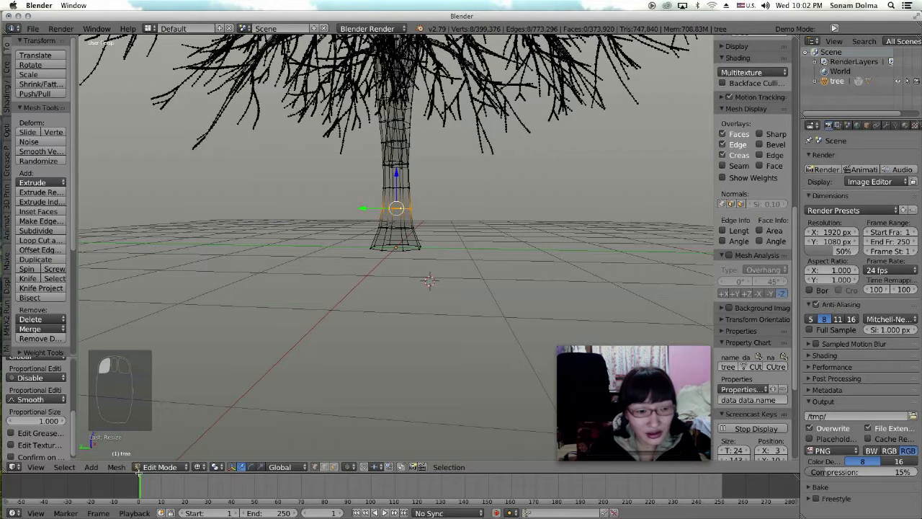
Return to Object Mode and unhide the leaves object
click(154, 465)
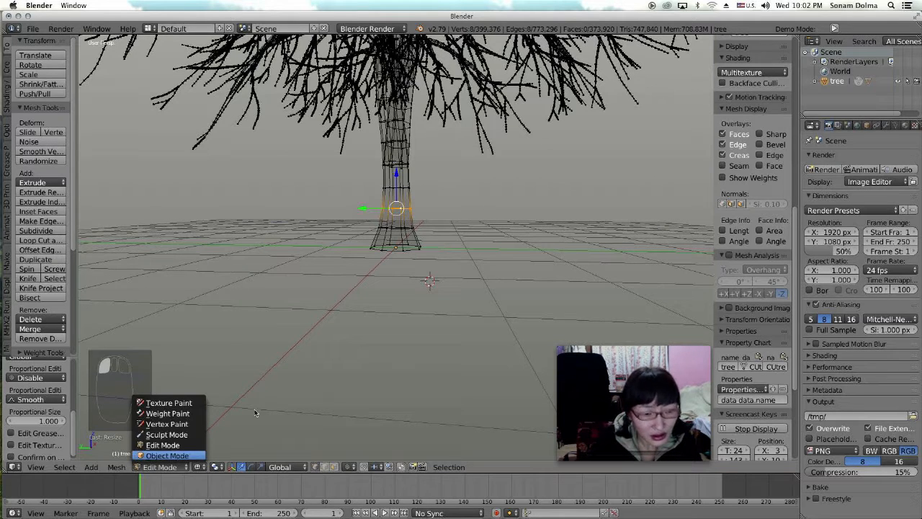
click(398, 217)
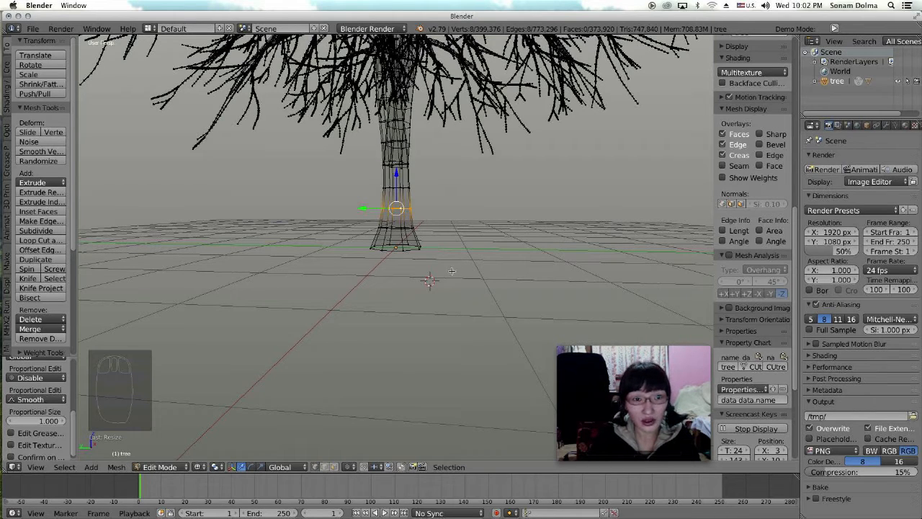
click(163, 469)
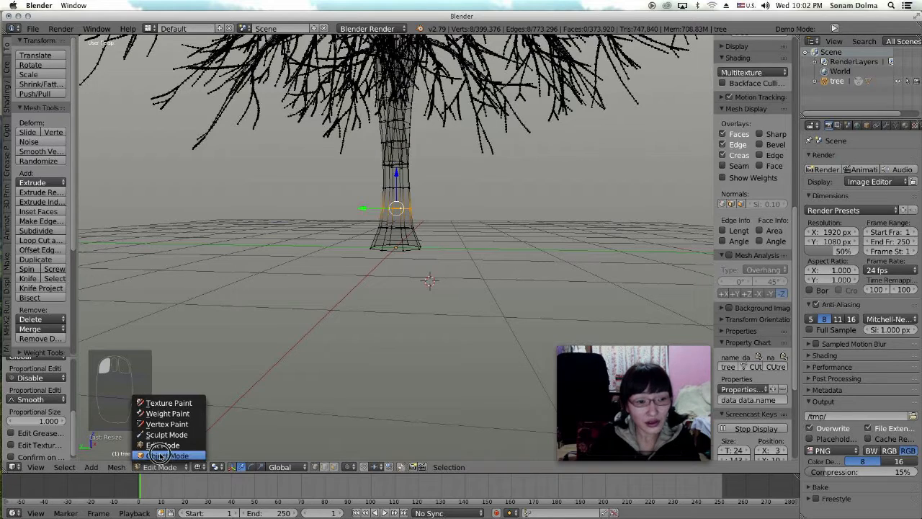
scroll(445, 207, down, 5)
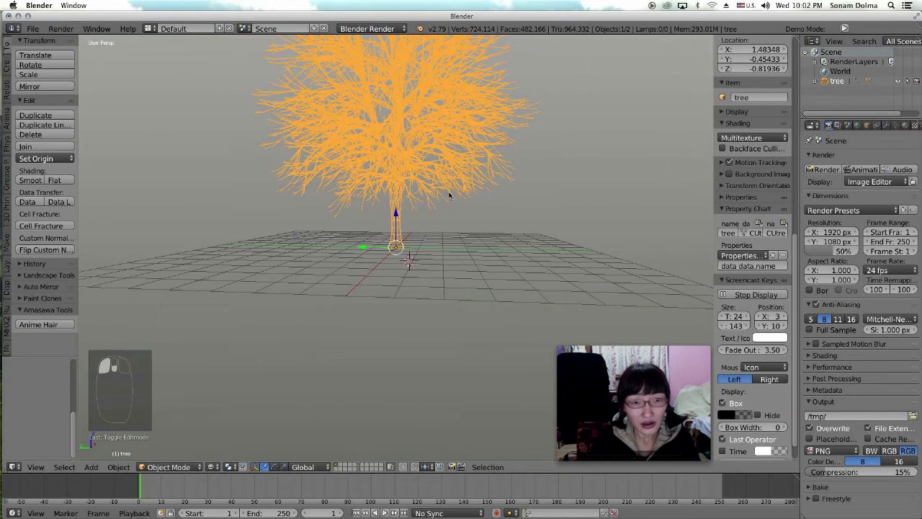
shift+middle_drag(451, 195, 450, 287)
click(441, 229)
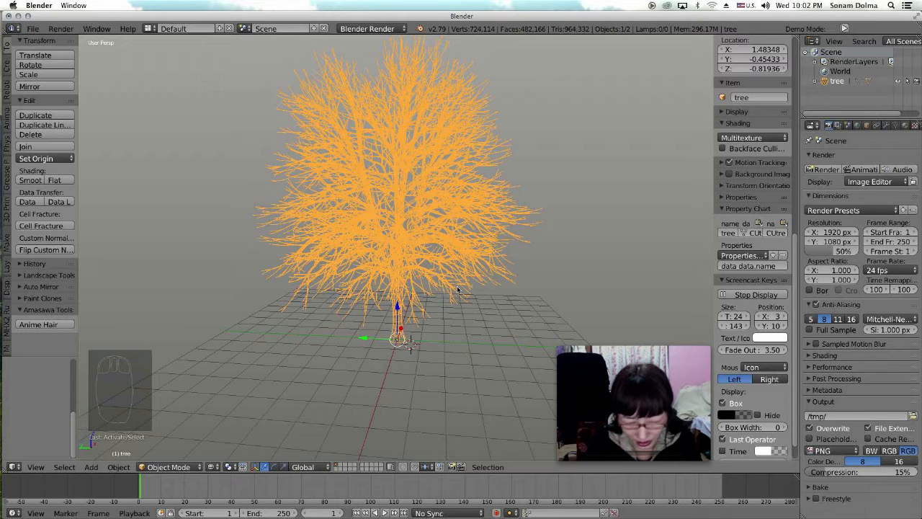
key(alt+h)
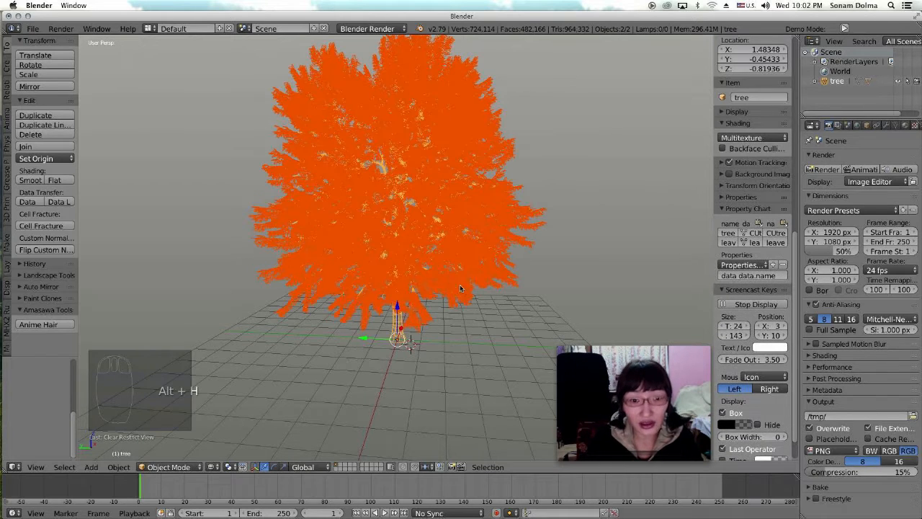
Select only the tree's trunk and branch object and add a new material to it
click(398, 267)
middle_drag(427, 281, 434, 268)
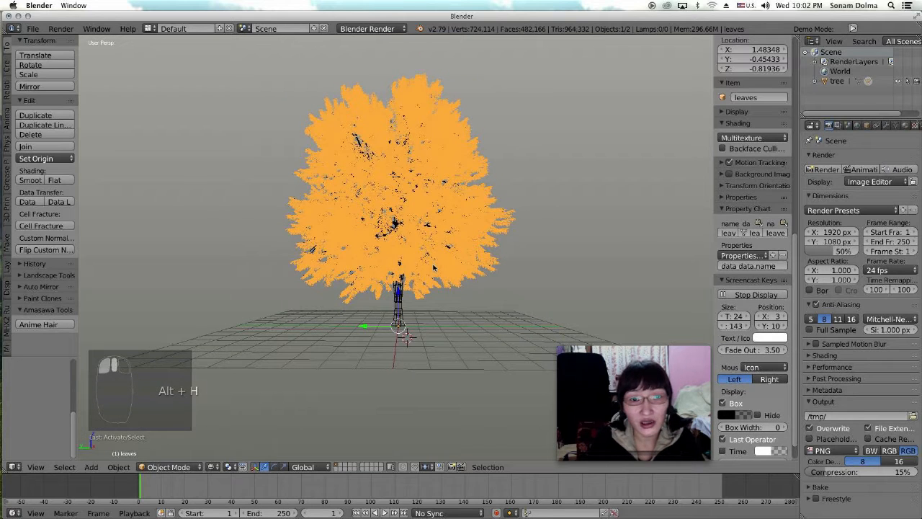
click(389, 302)
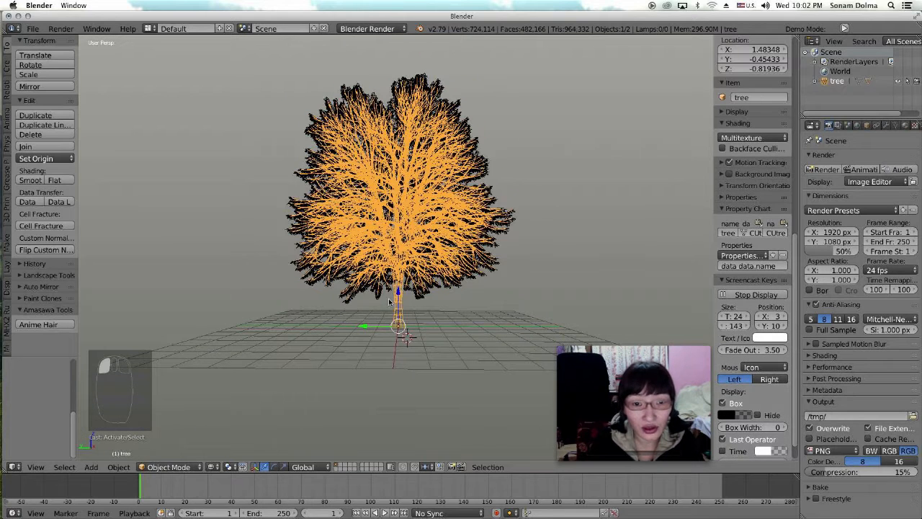
click(906, 126)
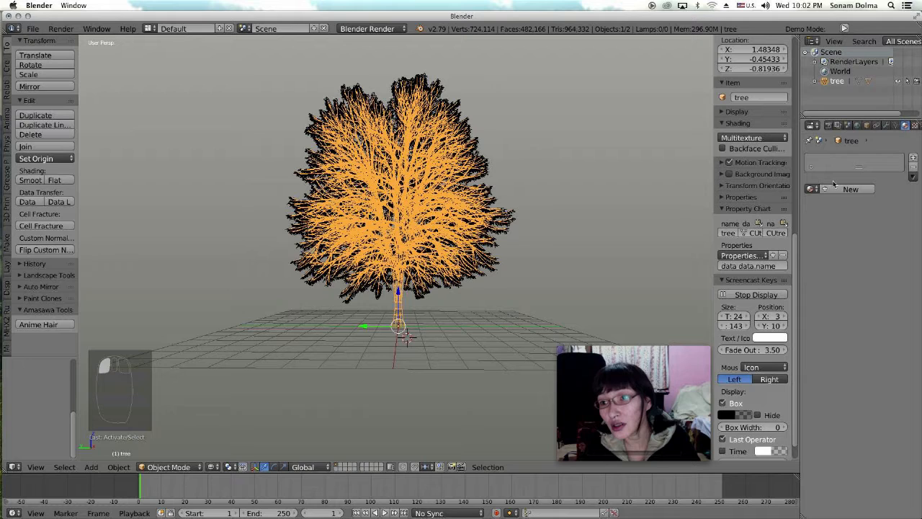
click(847, 189)
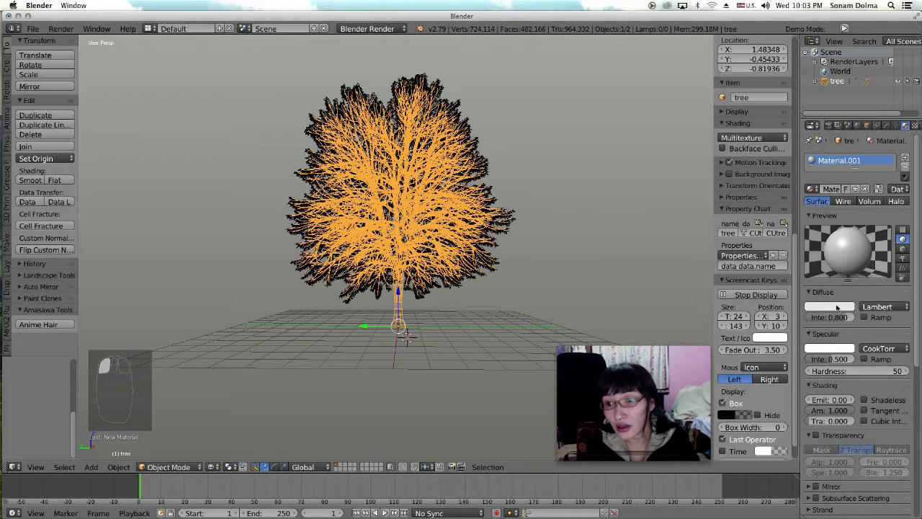
Set the diffuse colour of the trunk's material to a very dark reddish brown
click(836, 307)
drag(805, 212, 802, 240)
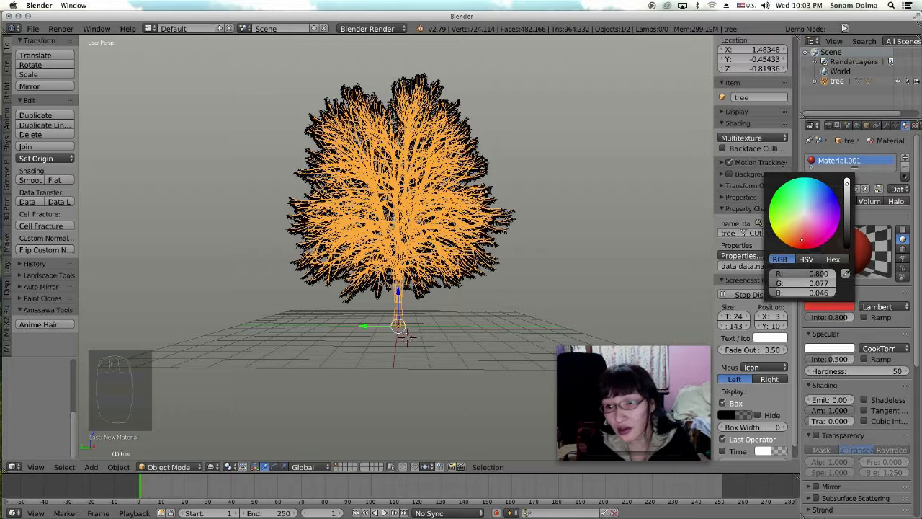
click(848, 234)
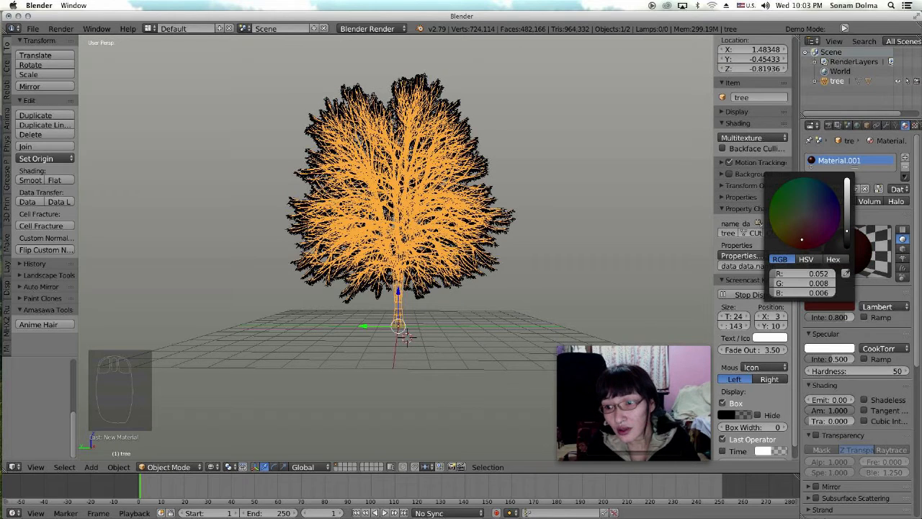
drag(847, 231, 847, 236)
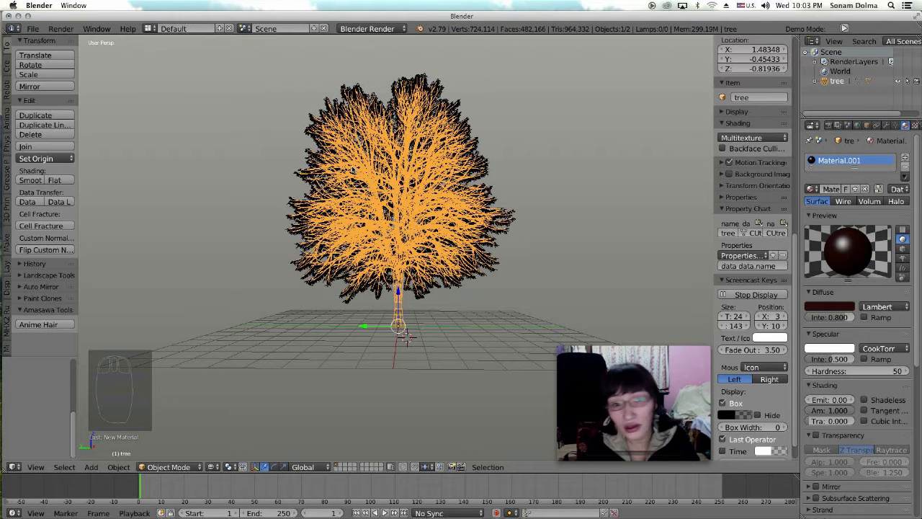
Give the leaves object a new material with a medium green diffuse colour and a specular intensity of 0
click(451, 186)
click(834, 190)
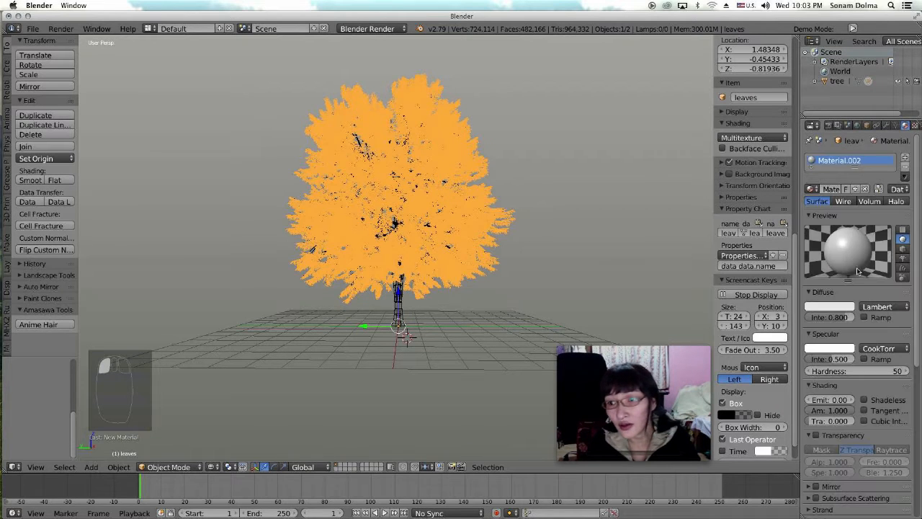
click(836, 307)
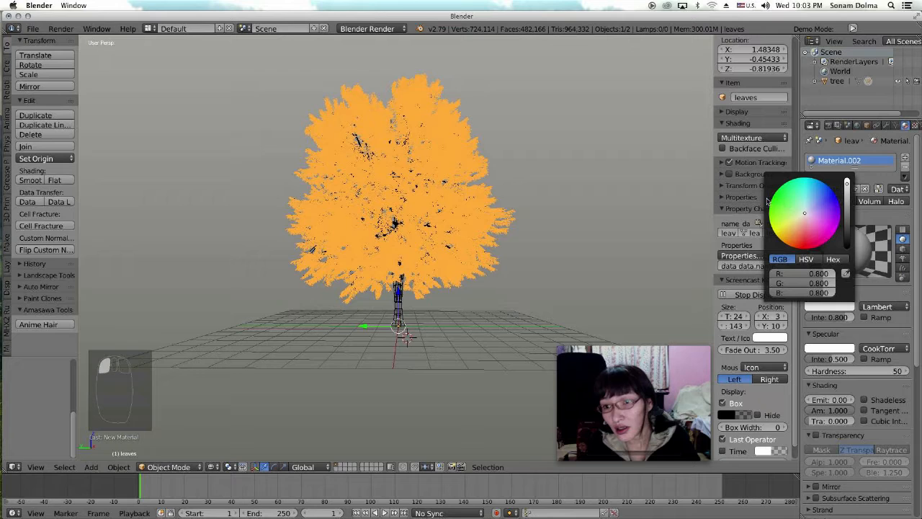
click(777, 194)
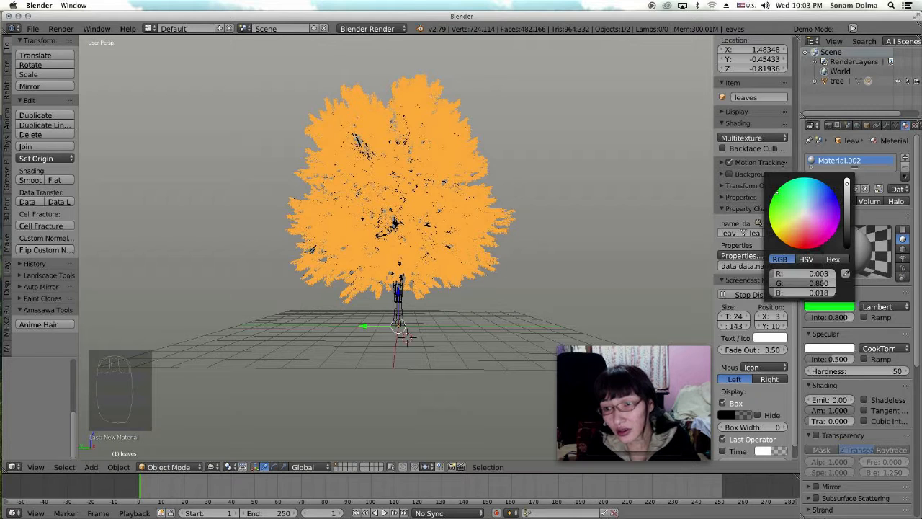
drag(848, 218, 848, 201)
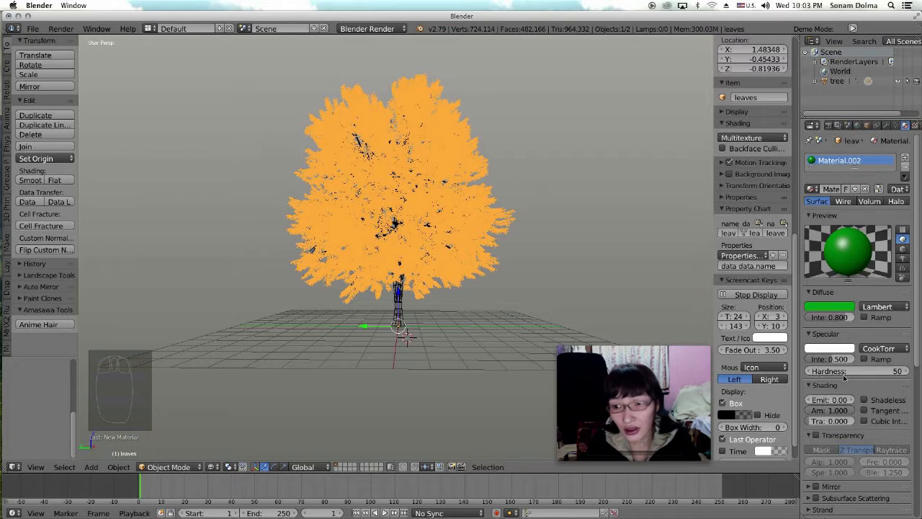
drag(838, 359, 811, 360)
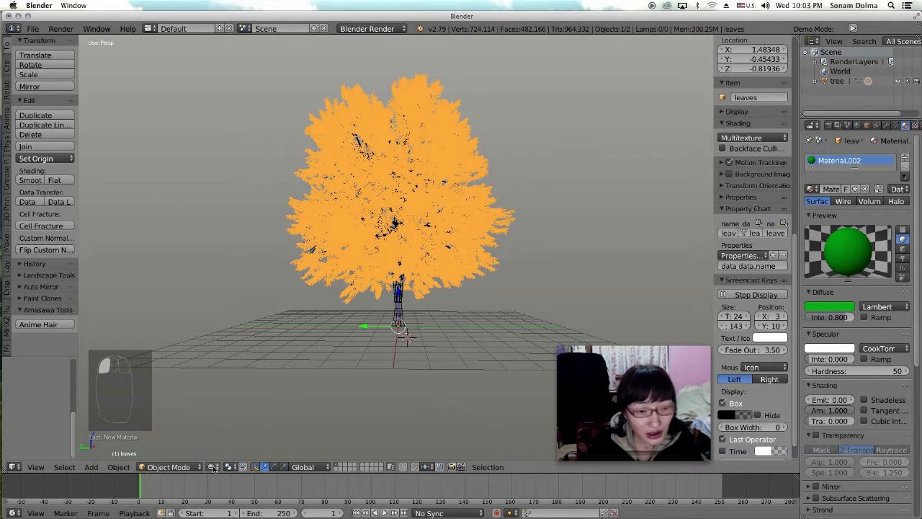
Change the viewport shading to Material
click(211, 467)
click(225, 418)
click(213, 468)
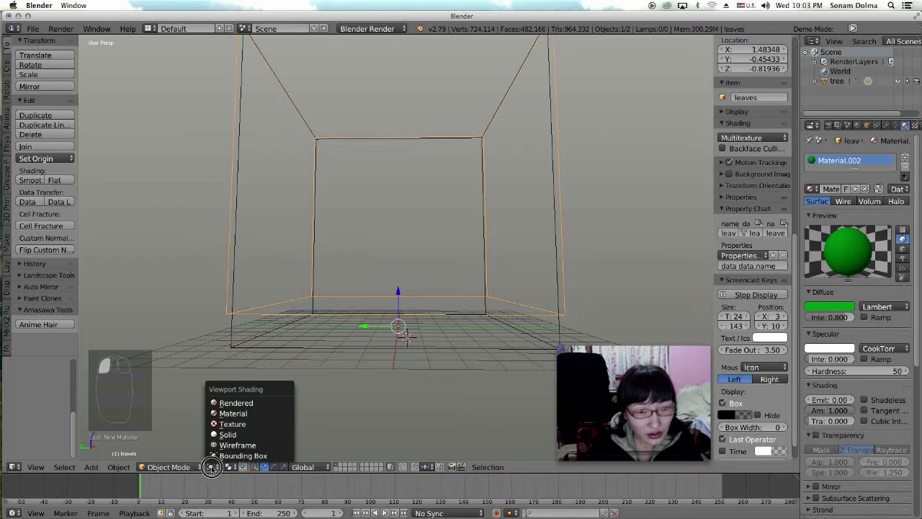
click(220, 413)
scroll(456, 309, down, 3)
middle_drag(455, 310, 456, 318)
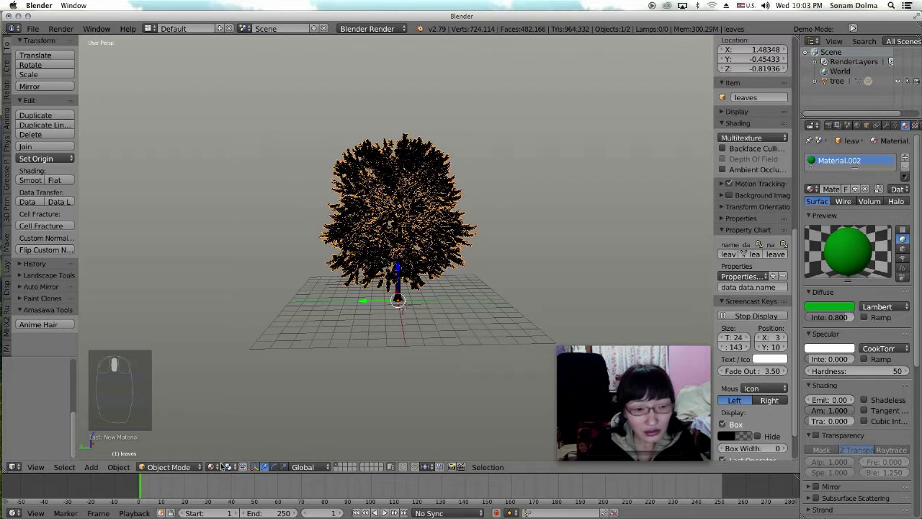
Enable Environment Lighting in the world settings
click(858, 126)
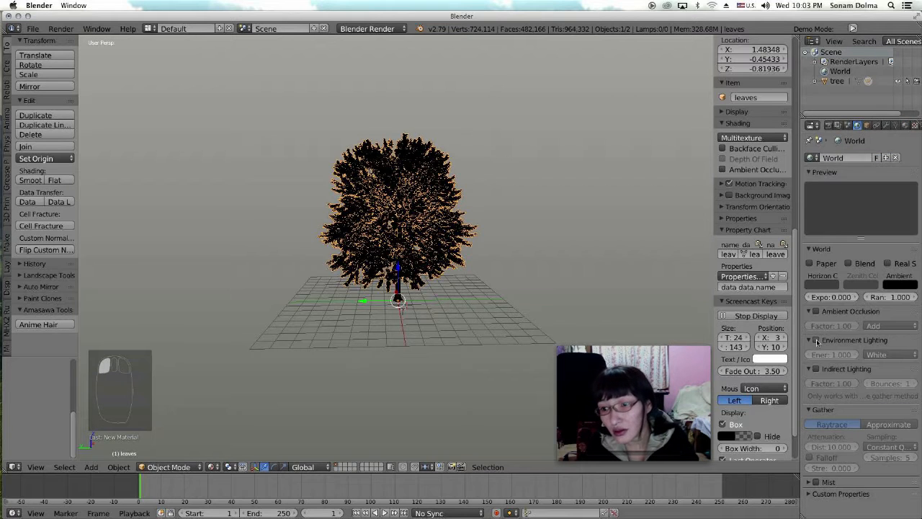
scroll(512, 250, up, 3)
scroll(459, 250, down, 4)
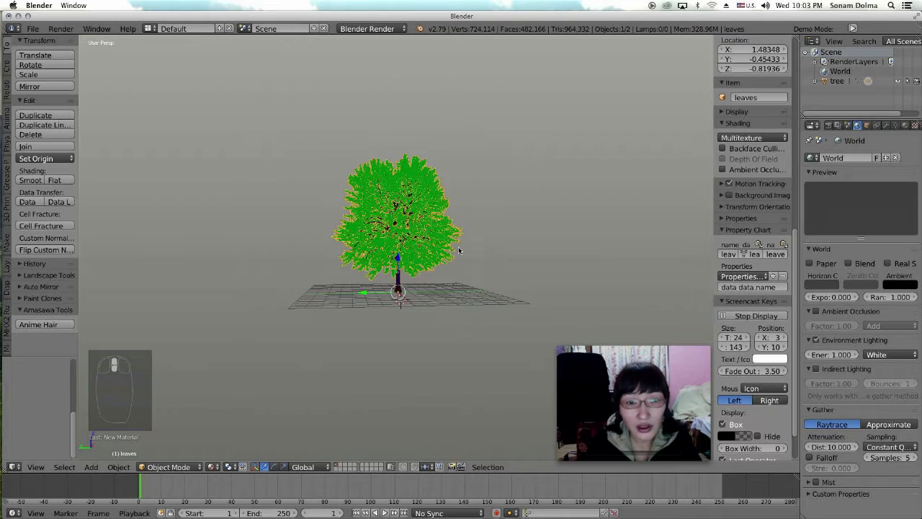
Add a Sun lamp above and to one side of the tree and tilt it toward the tree
click(300, 106)
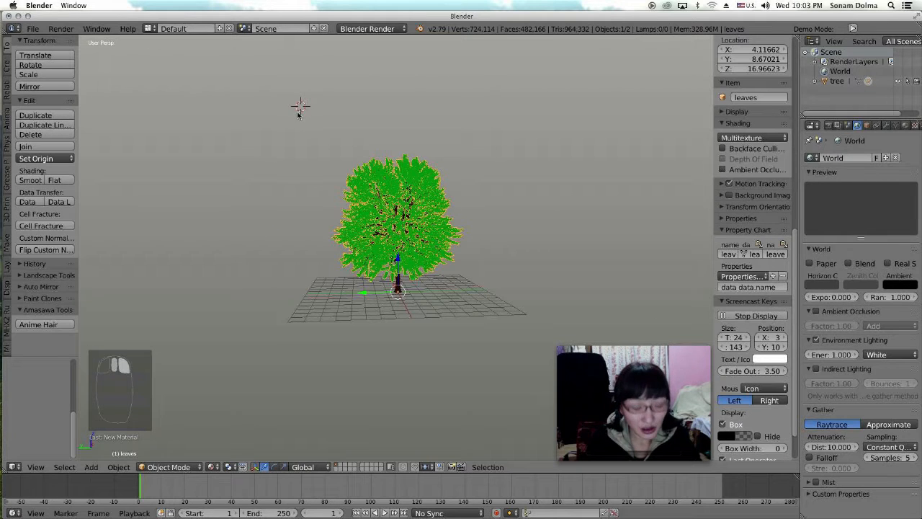
key(shift+a)
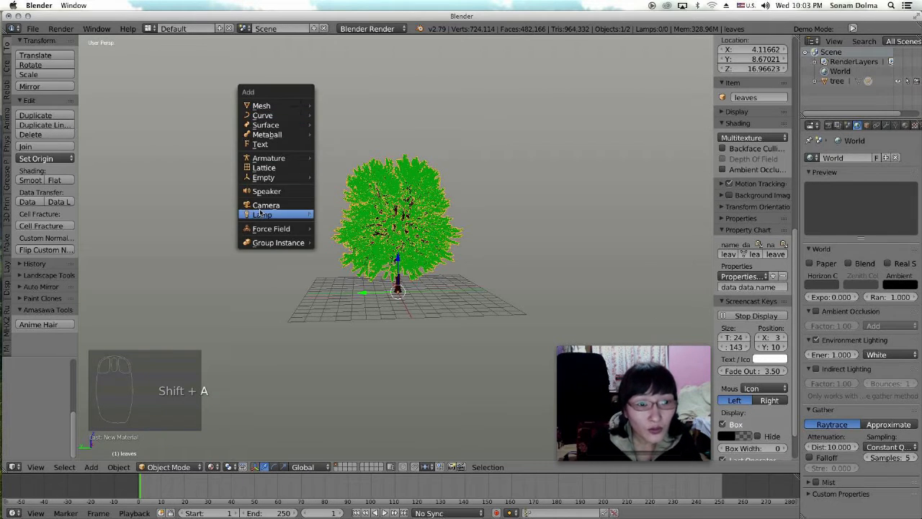
mouse_move(267, 216)
click(335, 225)
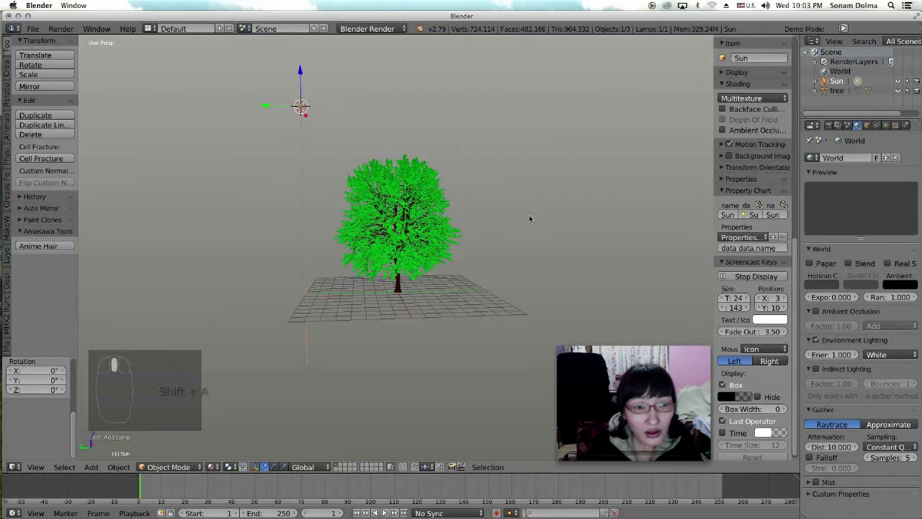
key(r)
click(454, 271)
middle_drag(459, 267, 556, 280)
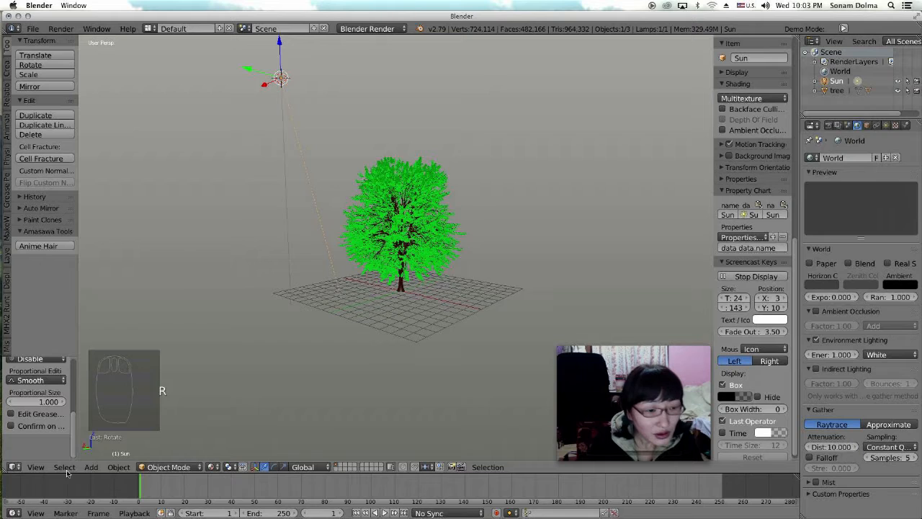
In top view, move the sun lamp to the tree's negative X, positive Y side and rotate it to aim at the tree
click(37, 469)
click(42, 469)
click(45, 423)
scroll(335, 308, down, 1)
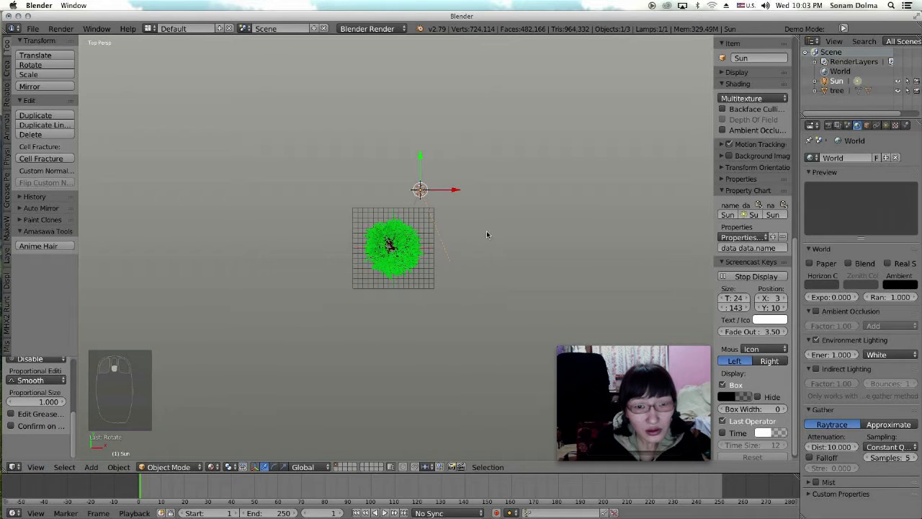
key(g)
click(402, 214)
key(r)
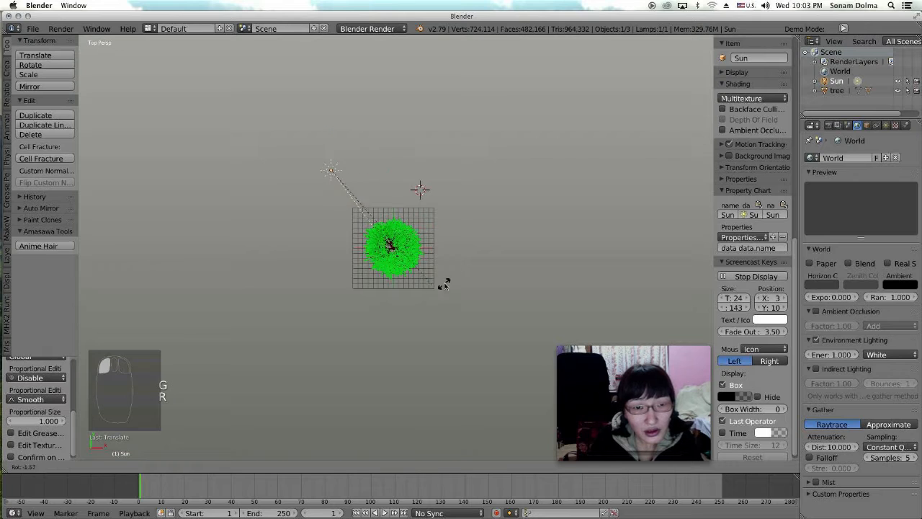
click(434, 294)
middle_drag(435, 295, 499, 236)
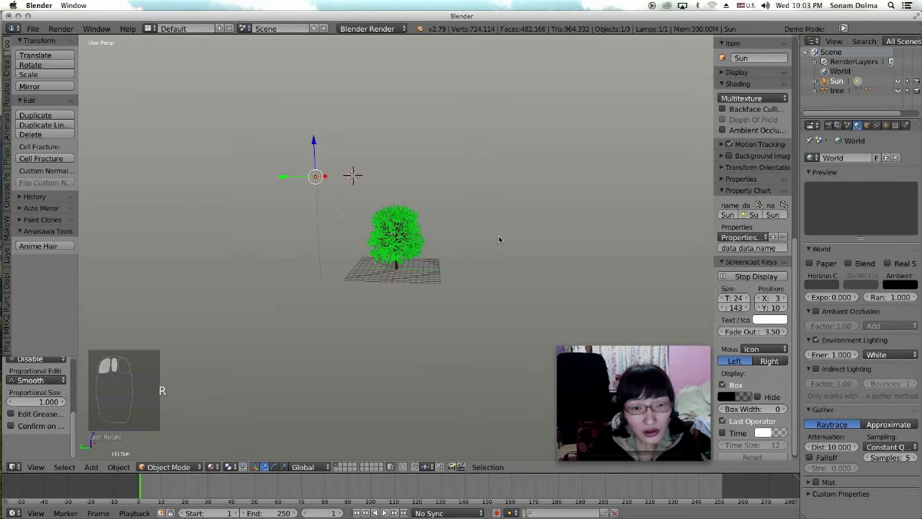
Select the trunk and branch object and enable ambient occlusion for the viewport shading
scroll(422, 273, up, 5)
middle_drag(421, 273, 432, 294)
scroll(433, 295, up, 3)
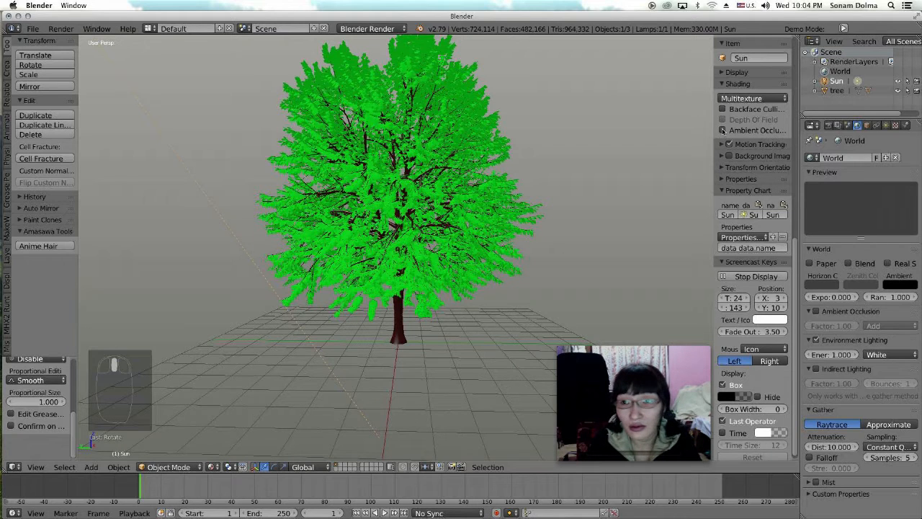
right_drag(428, 270, 92, 157)
key(Escape)
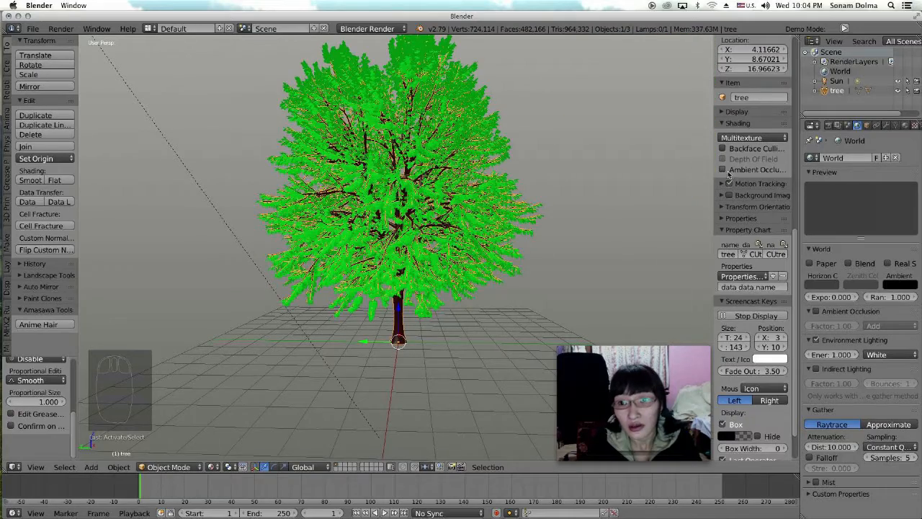
click(723, 169)
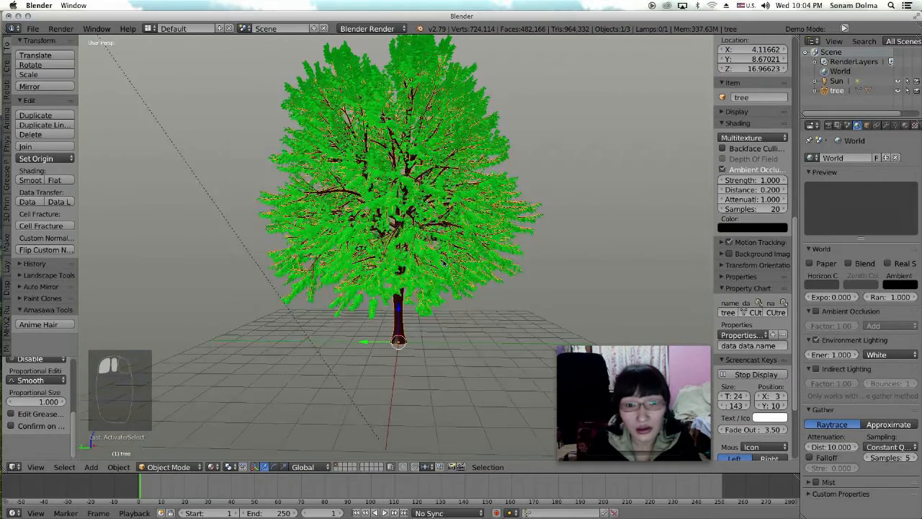
Scale the whole tree down to about 0.65 of its size
scroll(445, 264, down, 3)
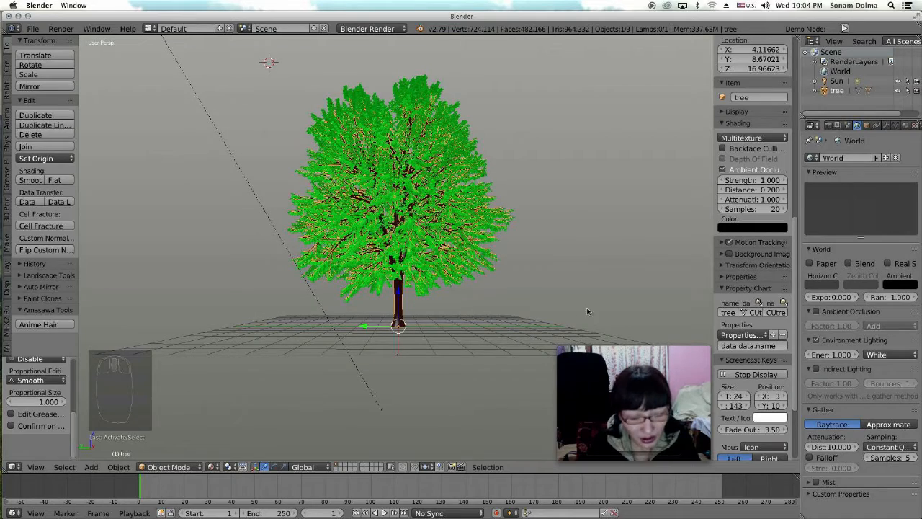
key(s)
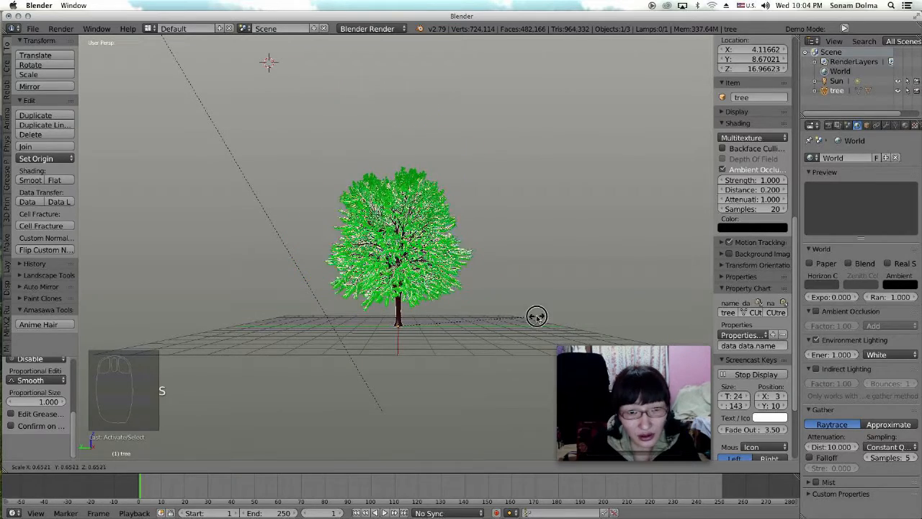
click(536, 319)
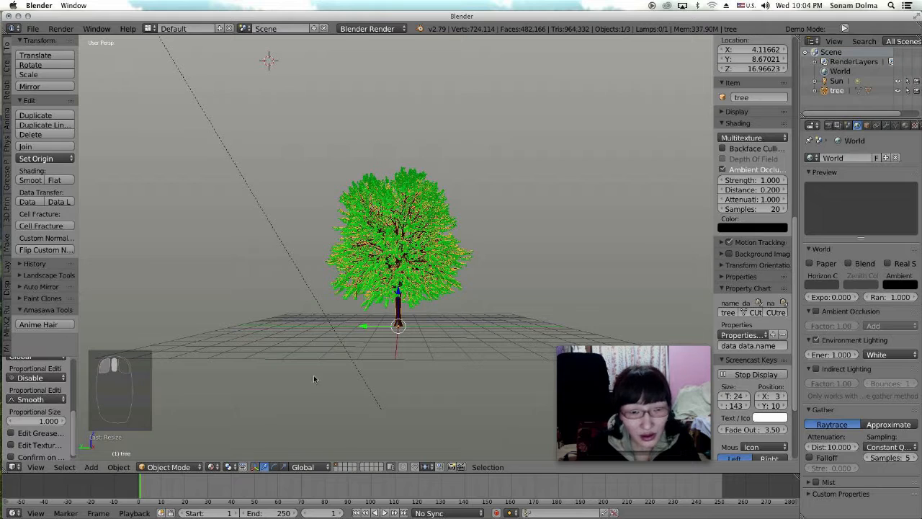
Add a camera and move it well out on the tree's negative X side at about crown height
click(398, 348)
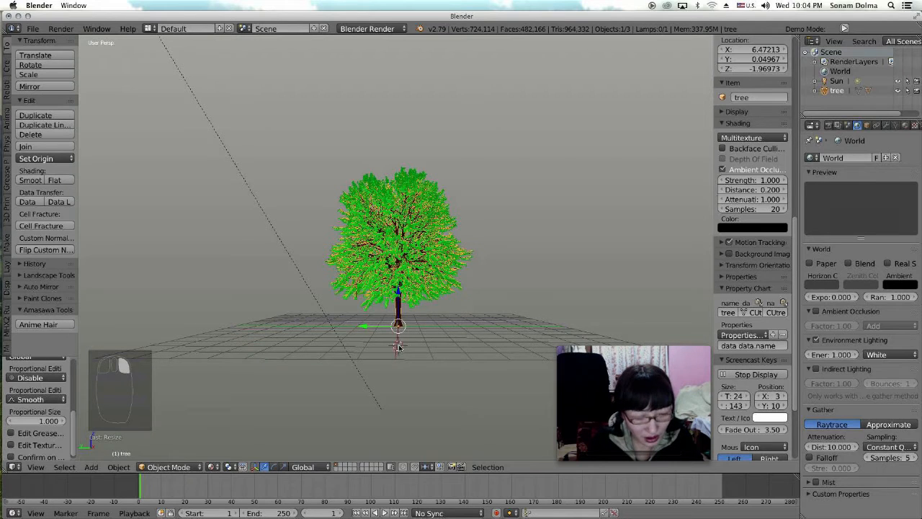
key(shift+a)
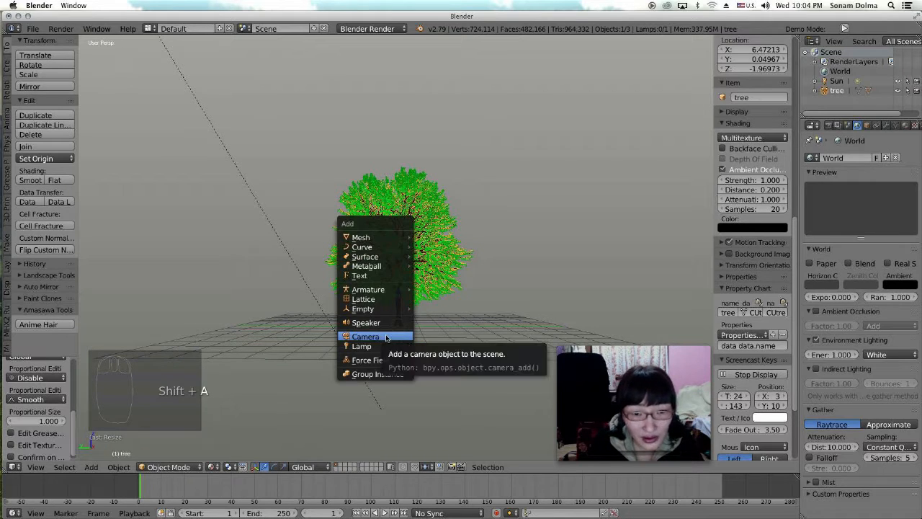
click(382, 338)
middle_drag(416, 327, 479, 305)
key(g)
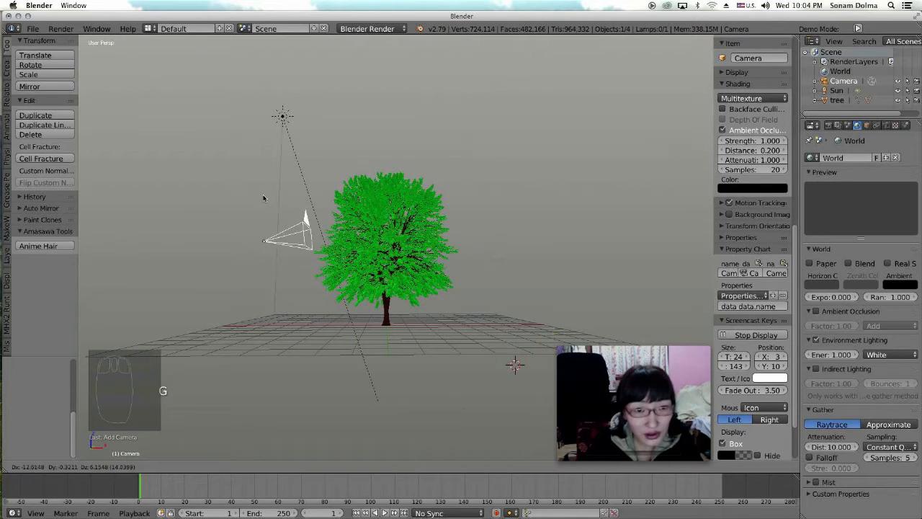
click(187, 206)
scroll(361, 298, down, 3)
key(g)
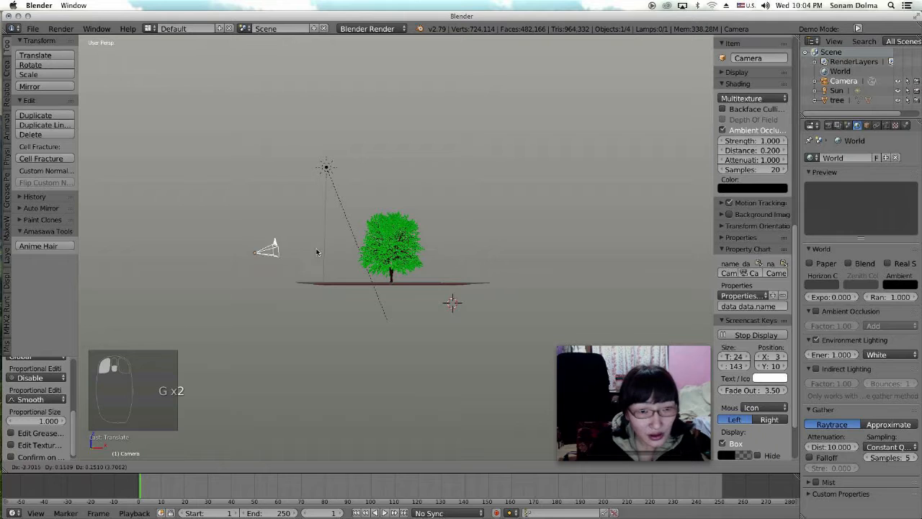
click(317, 259)
Rotate the camera toward the tree and shift it in camera view to frame the whole crown
key(r)
click(380, 296)
key(r)
click(379, 261)
key(KP_0)
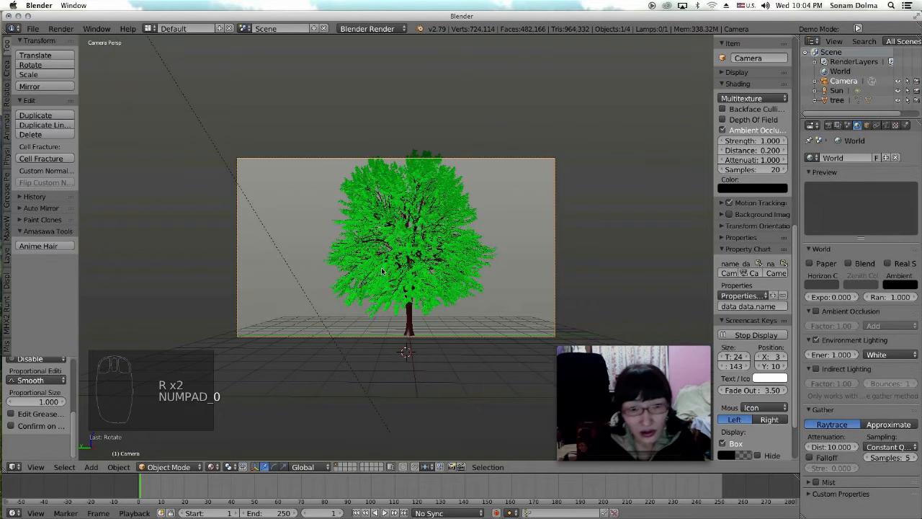
key(g)
click(441, 224)
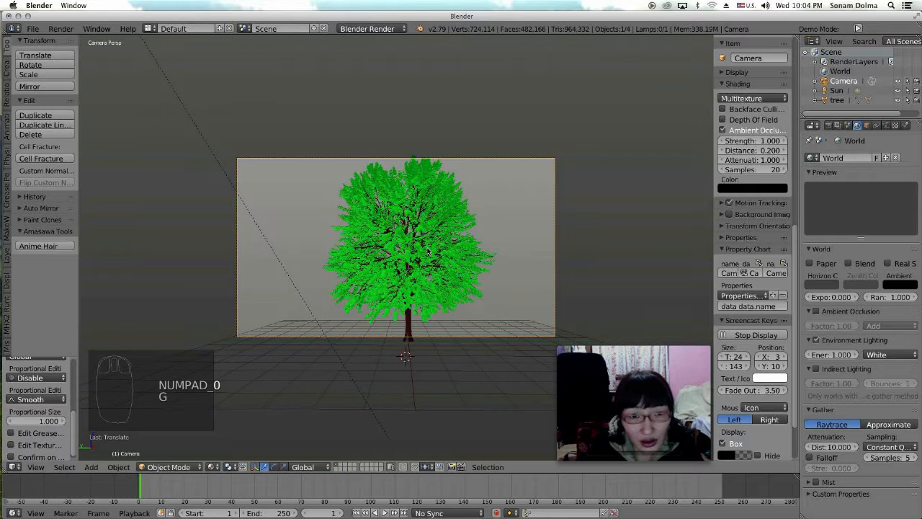
Hide the viewport's properties region and leave the camera view to see the camera and tree from outside
click(31, 468)
click(40, 456)
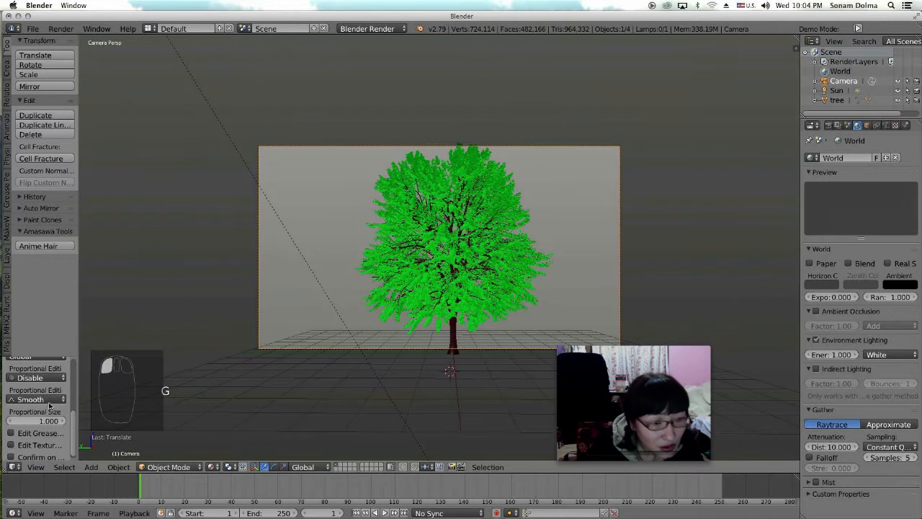
click(33, 469)
click(62, 384)
middle_drag(386, 302, 461, 337)
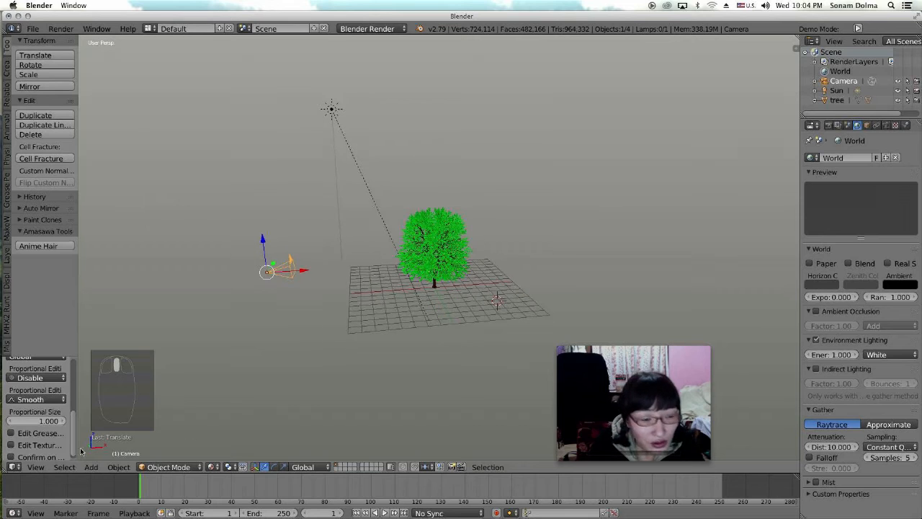
Lower the camera slightly, rotate it to refine its aim at the tree, and look through it
key(r)
click(423, 298)
key(g)
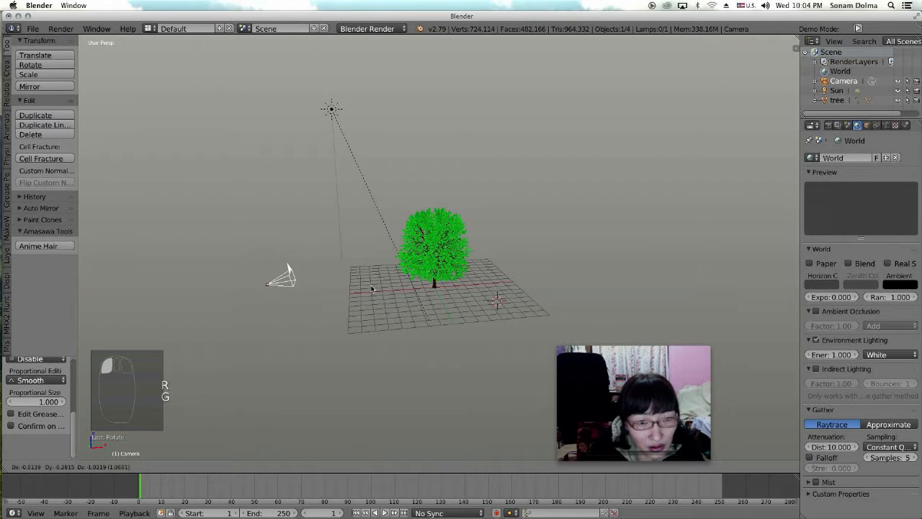
click(375, 291)
key(r)
click(411, 293)
key(KP_0)
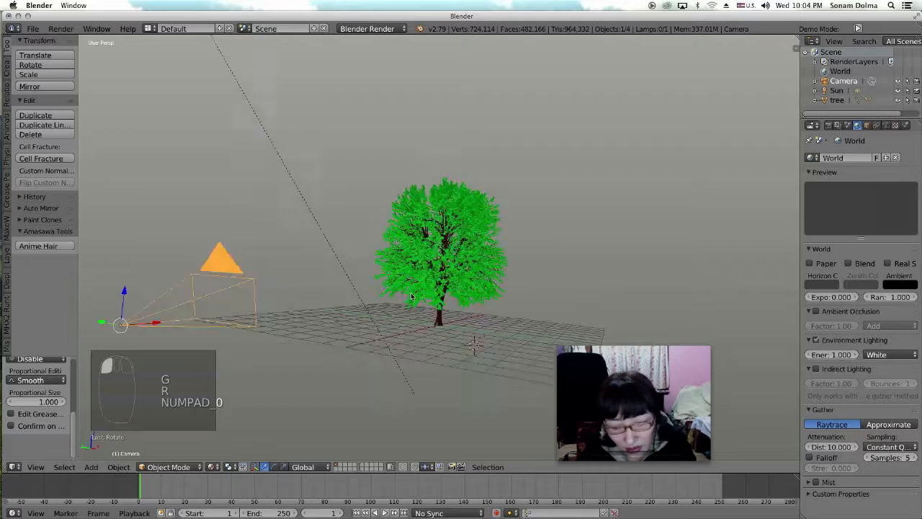
Shift the camera slightly in camera view and turn on Lock Camera to View
key(g)
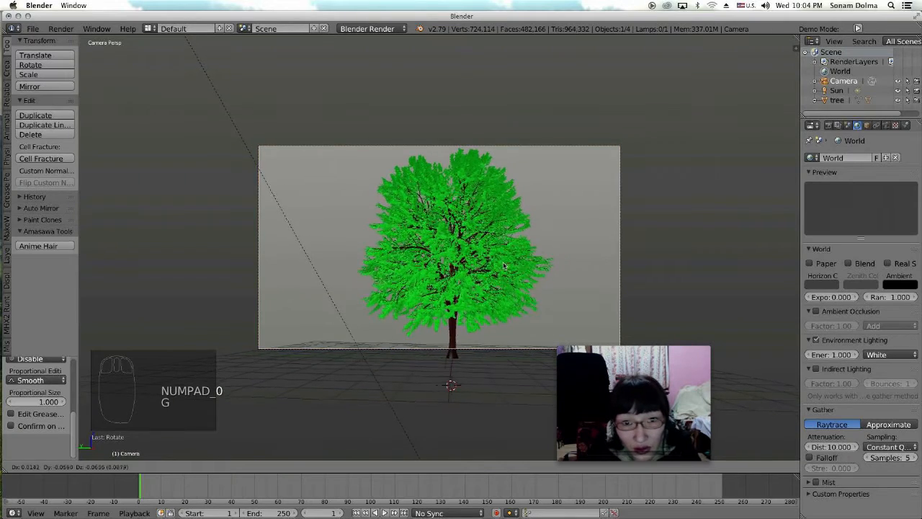
click(525, 268)
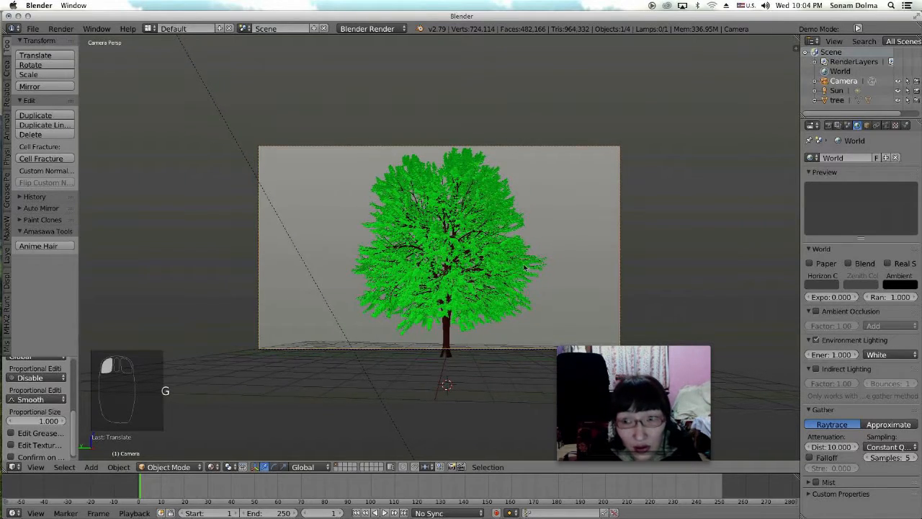
click(796, 48)
scroll(739, 143, up, 6)
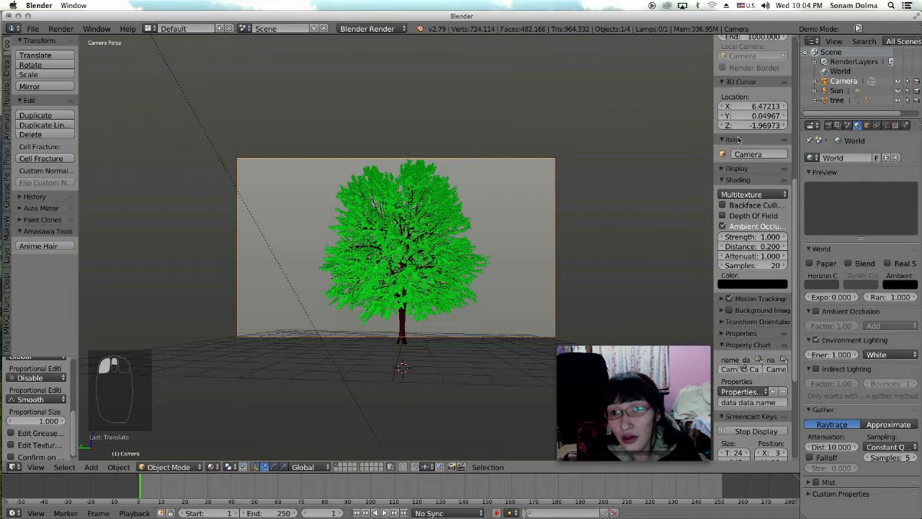
click(723, 101)
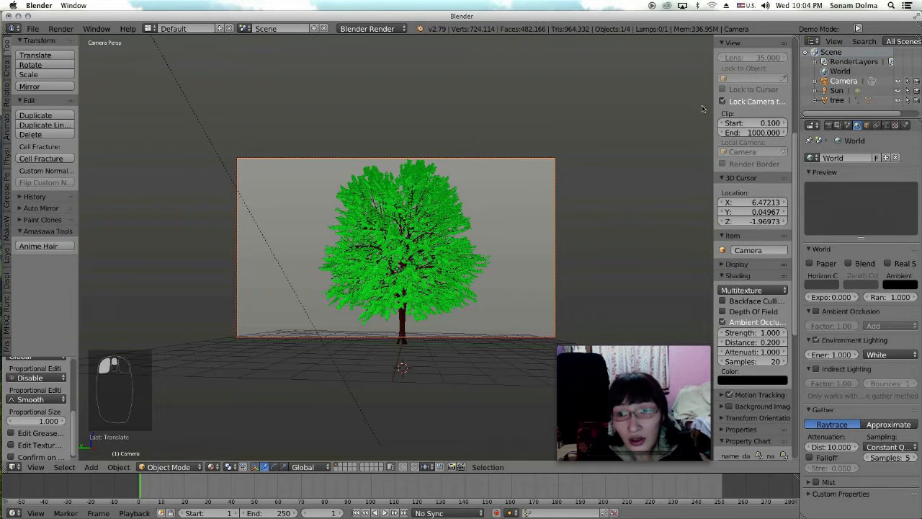
Dolly the locked camera back until the whole tree including the trunk base fits the frame, and select the tree
scroll(441, 231, up, 2)
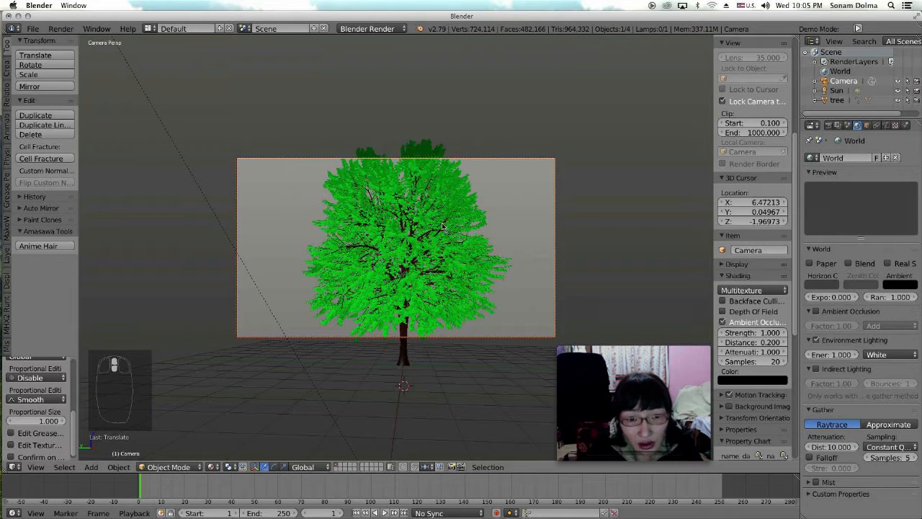
scroll(443, 227, down, 2)
scroll(442, 226, down, 1)
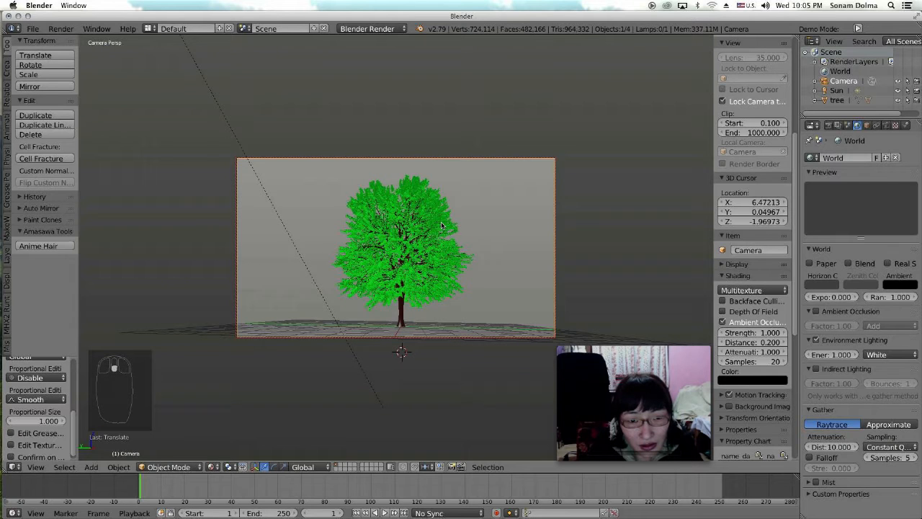
scroll(442, 226, up, 1)
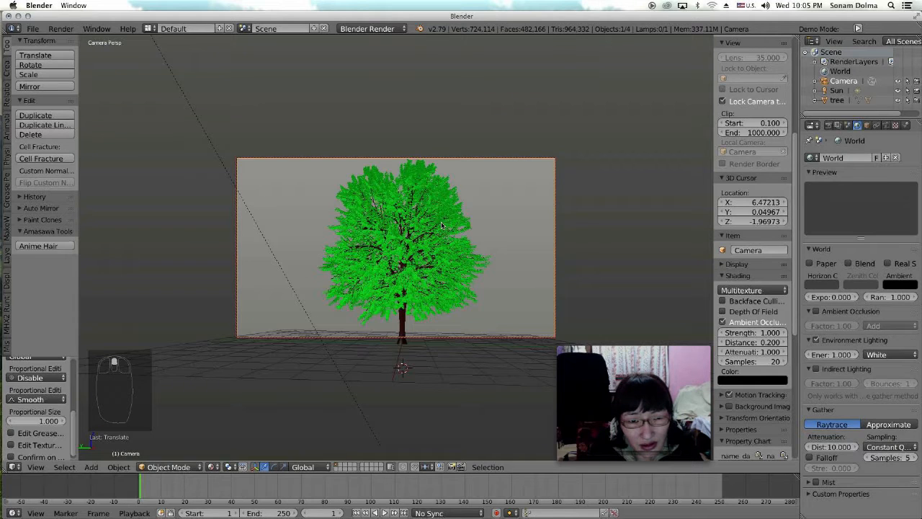
scroll(442, 226, down, 1)
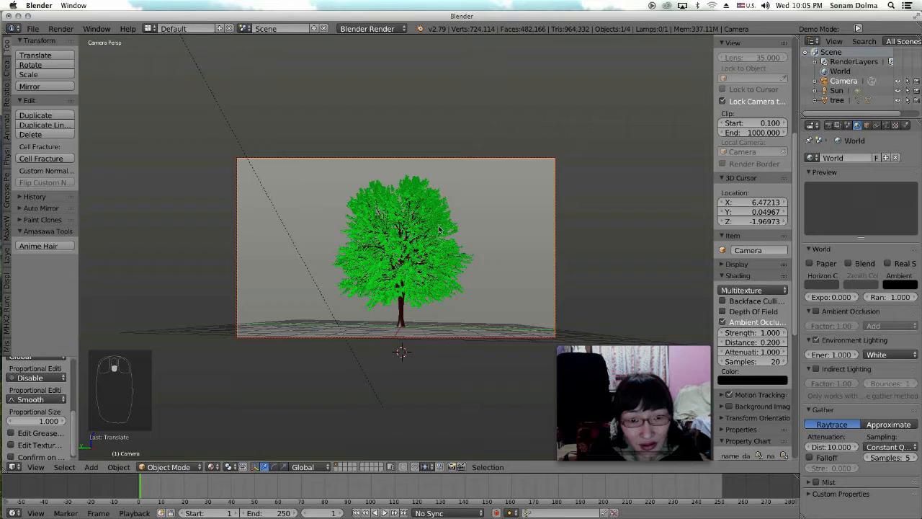
right_click(405, 307)
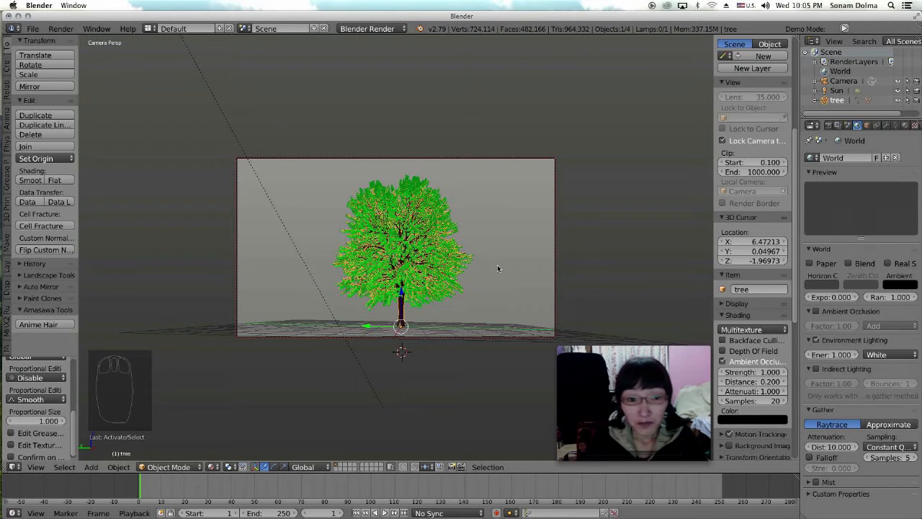
Try the Only Render and World Background display options in the viewport
click(723, 304)
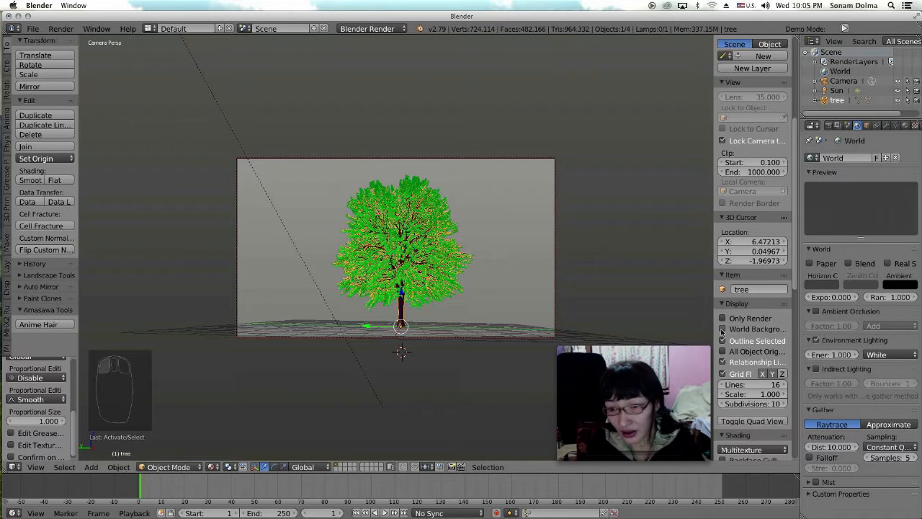
click(723, 328)
click(723, 329)
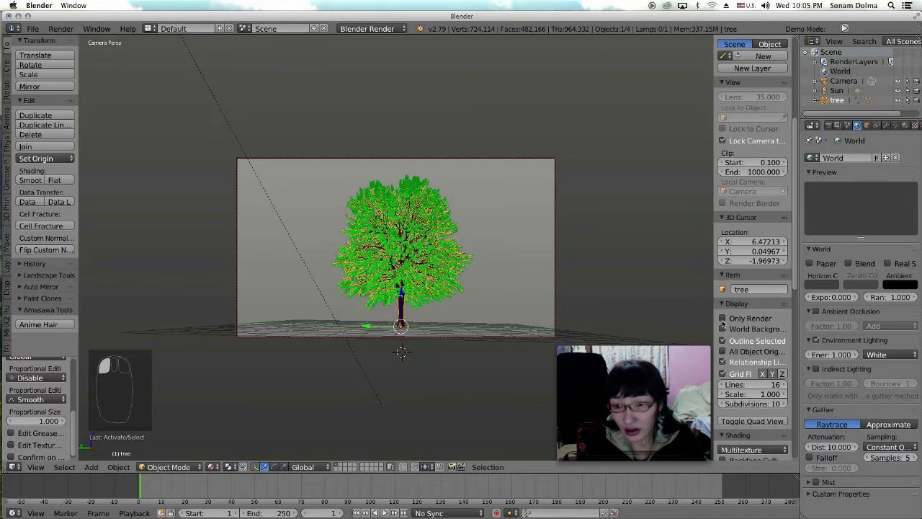
click(723, 318)
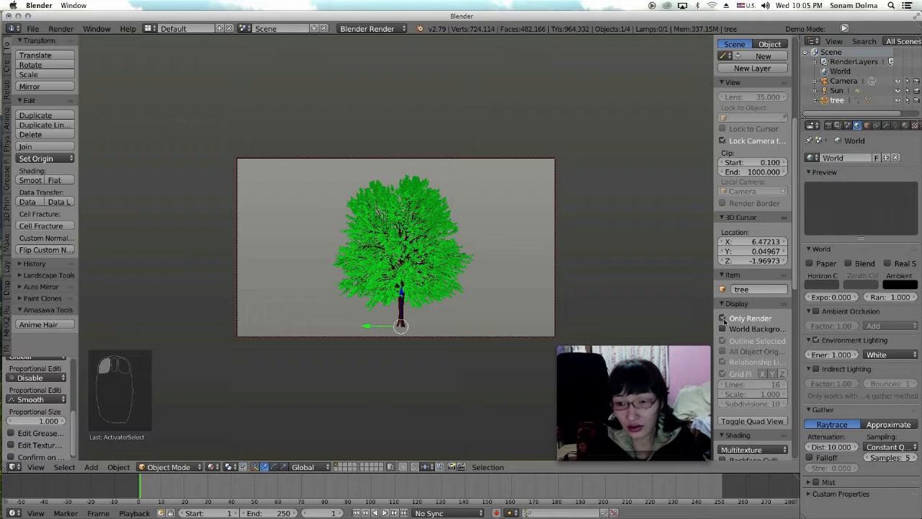
click(723, 318)
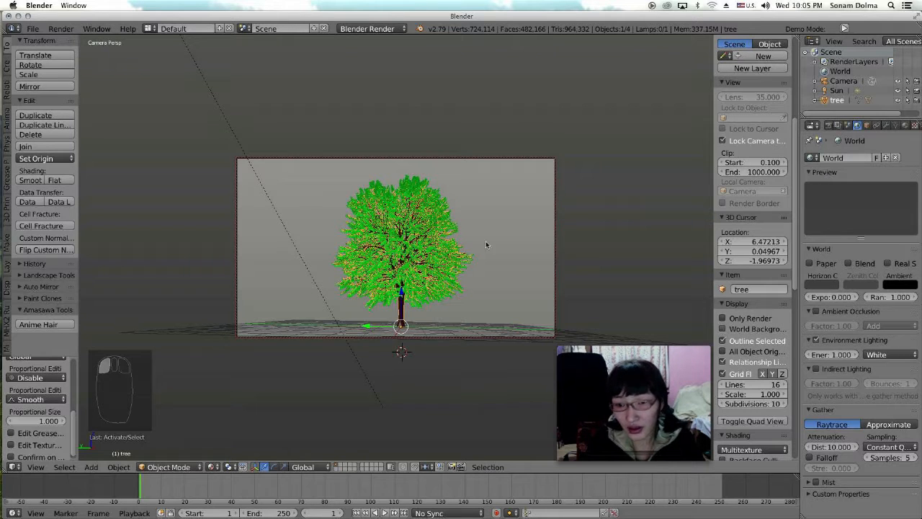
click(724, 330)
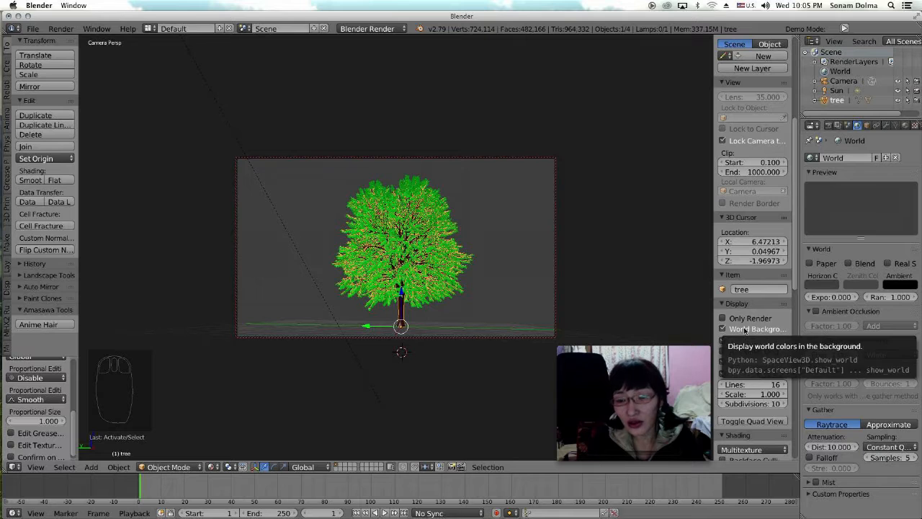
click(723, 325)
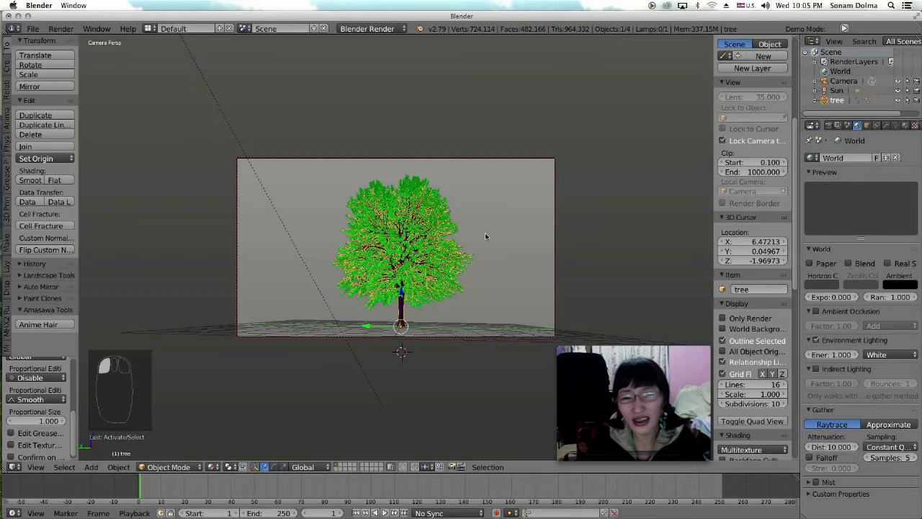
Set the render's shading alpha mode to Transparent
click(905, 126)
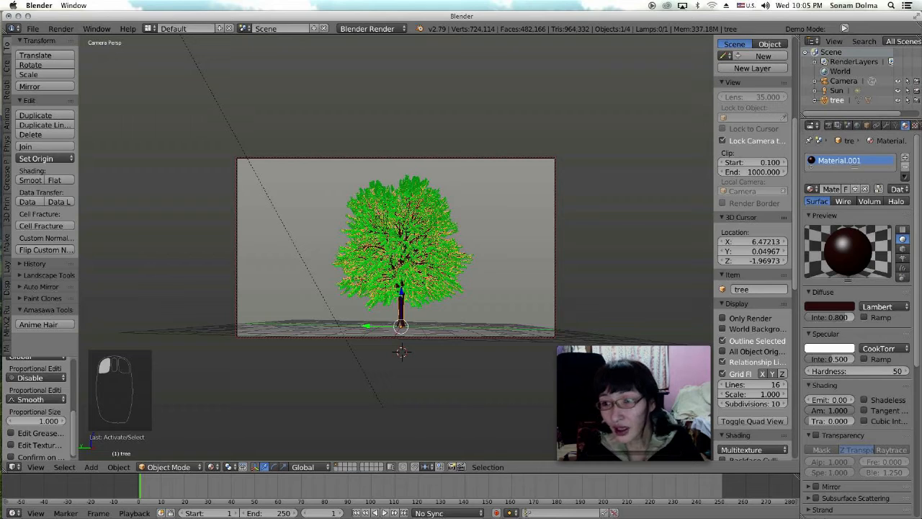
click(829, 126)
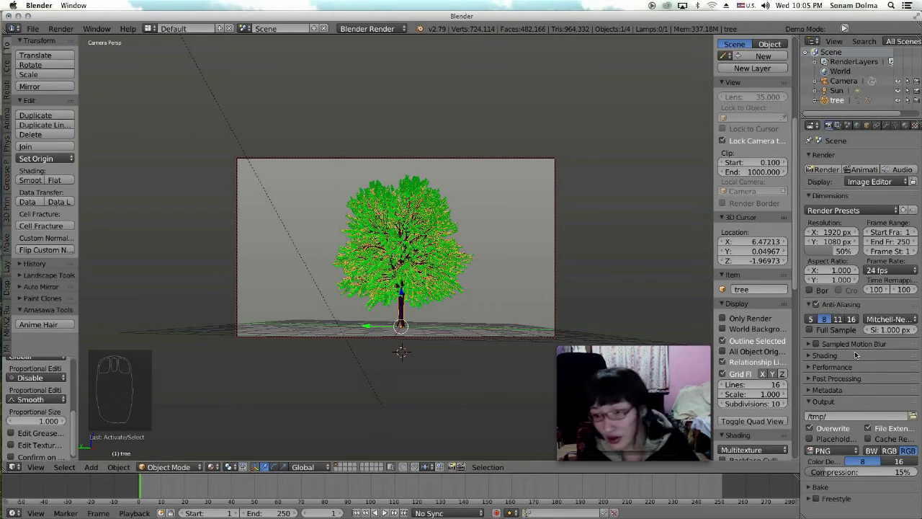
click(812, 355)
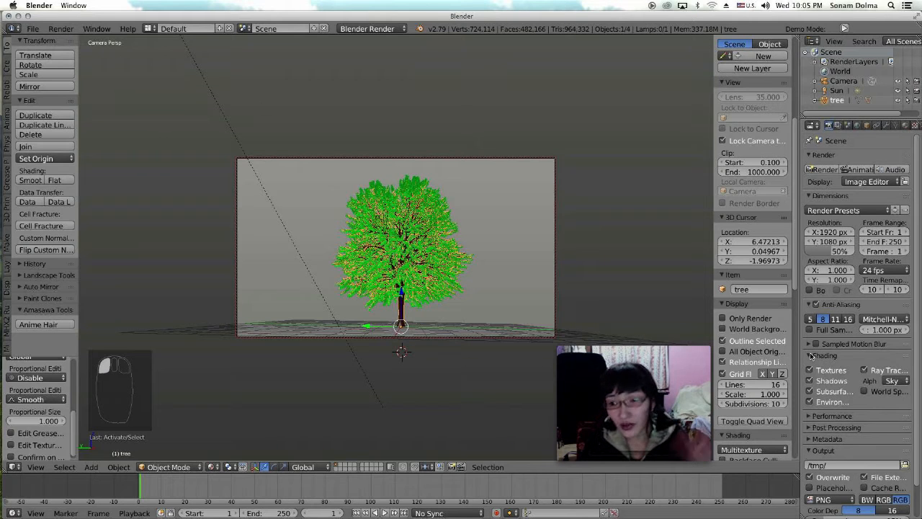
click(892, 380)
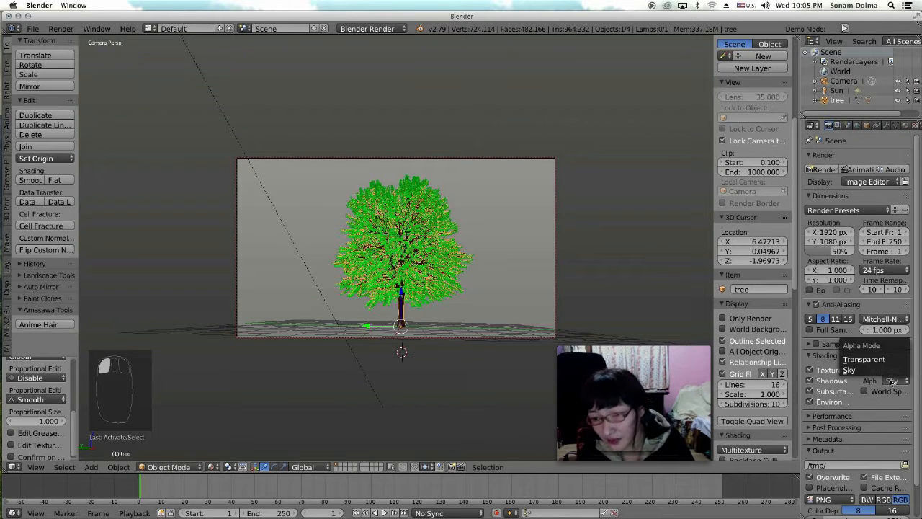
click(892, 382)
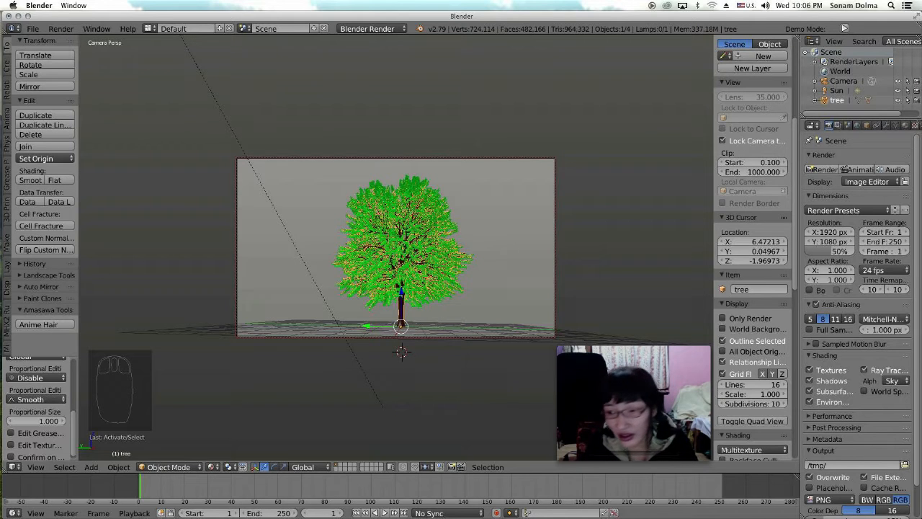
click(894, 380)
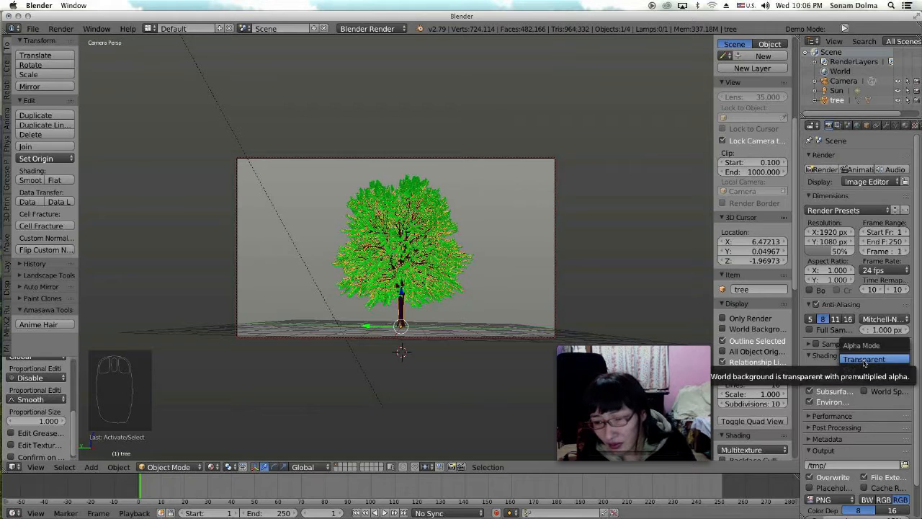
click(864, 361)
Set the render output location to the Desktop with the file name "Trees for a"
scroll(862, 418, down, 2)
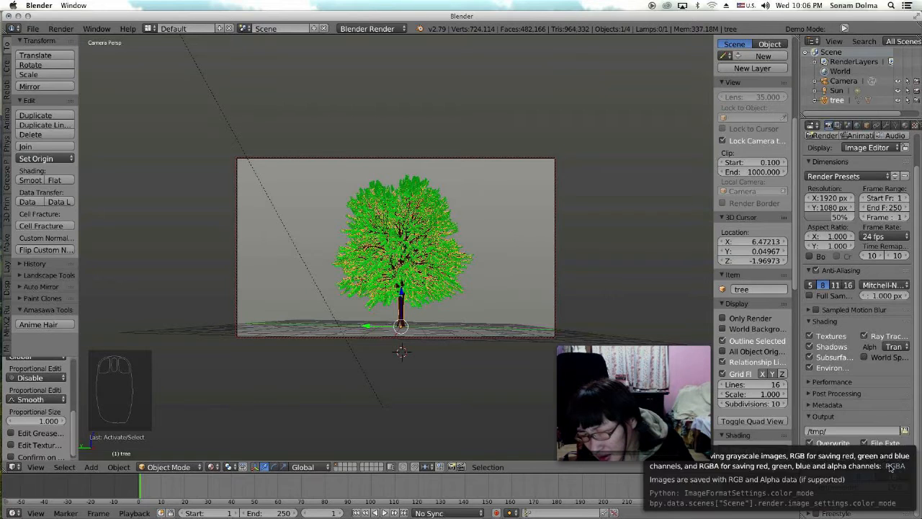
scroll(855, 425, down, 1)
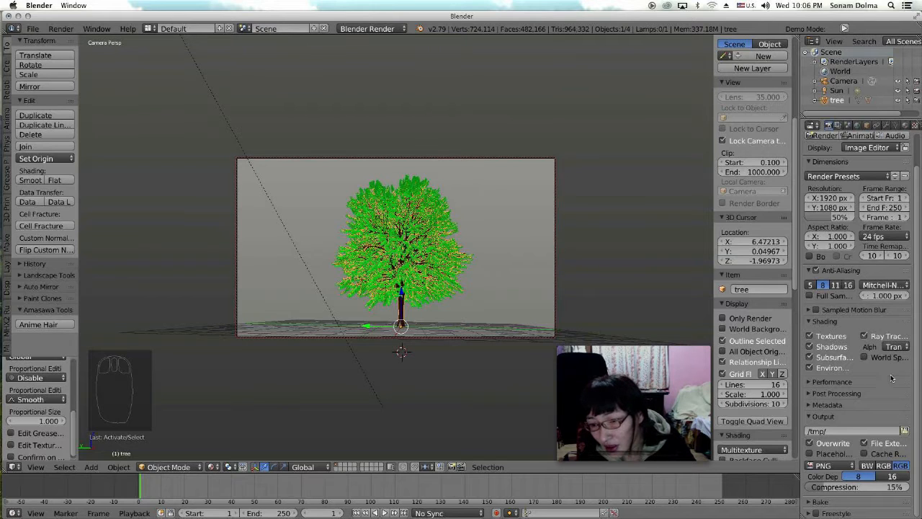
click(904, 430)
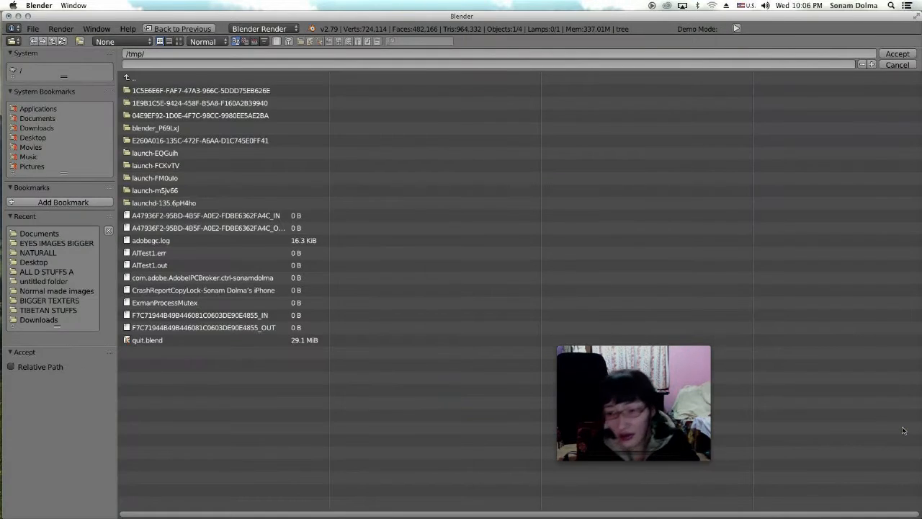
click(48, 137)
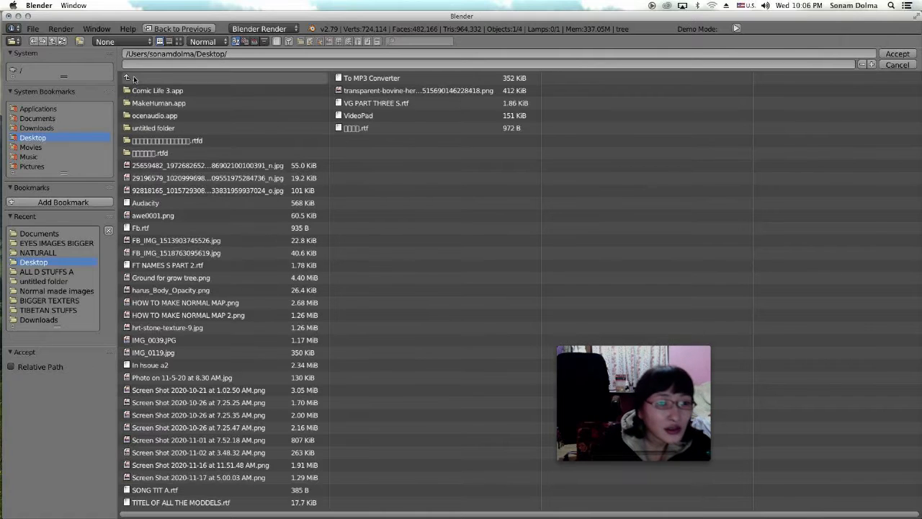
click(140, 64)
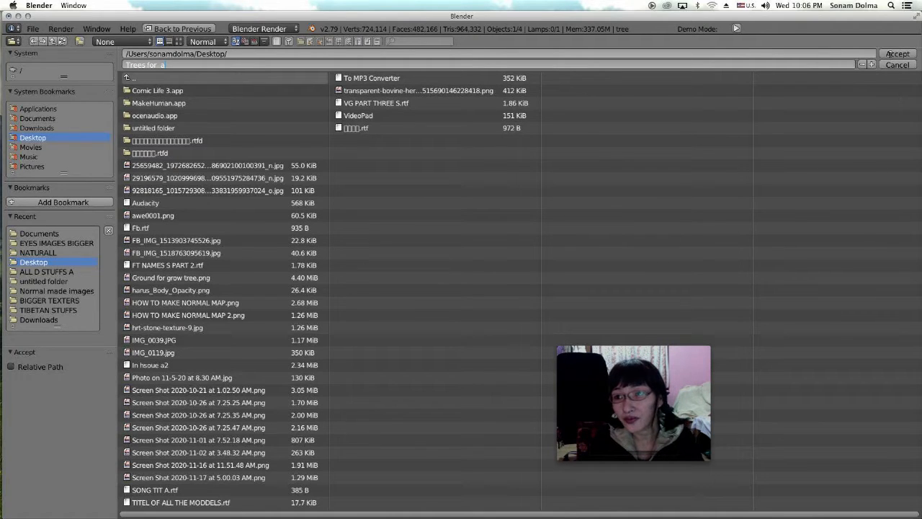
click(896, 54)
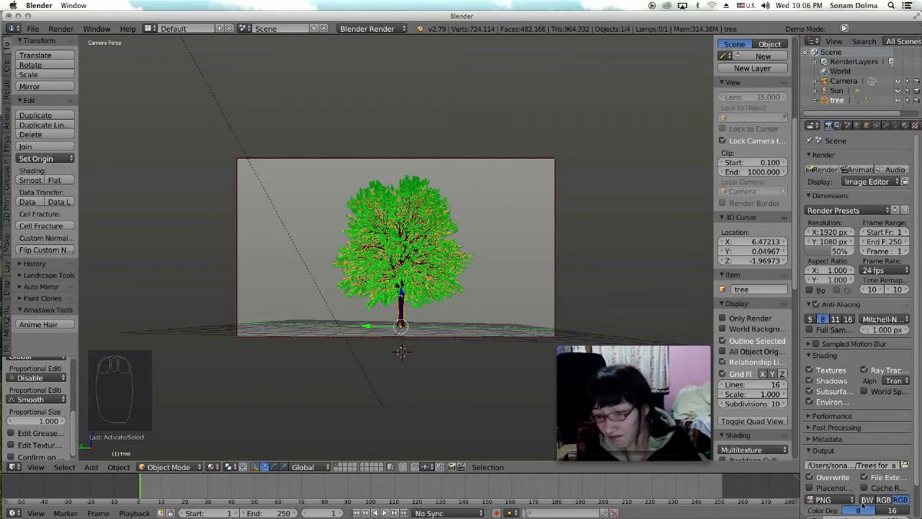
scroll(878, 411, down, 2)
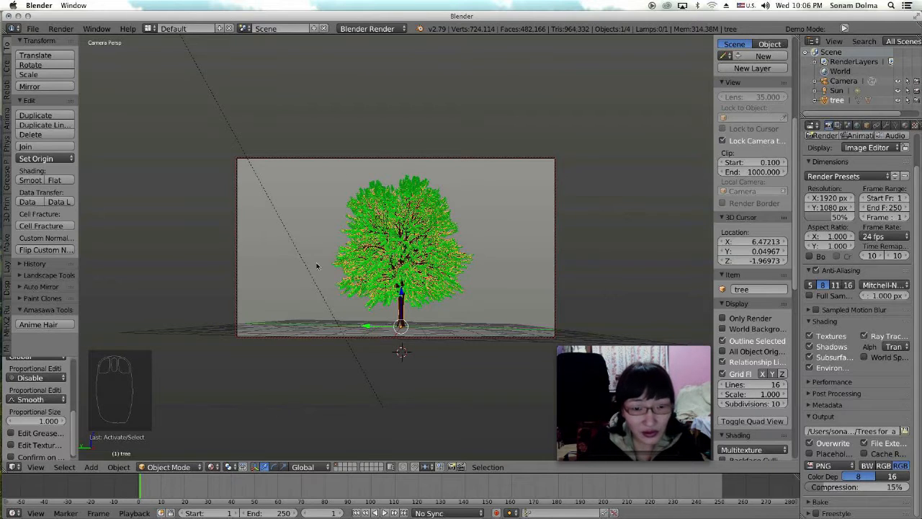
Preview the tree in Rendered viewport shading and set the world's environment lighting energy to 1.080
click(213, 467)
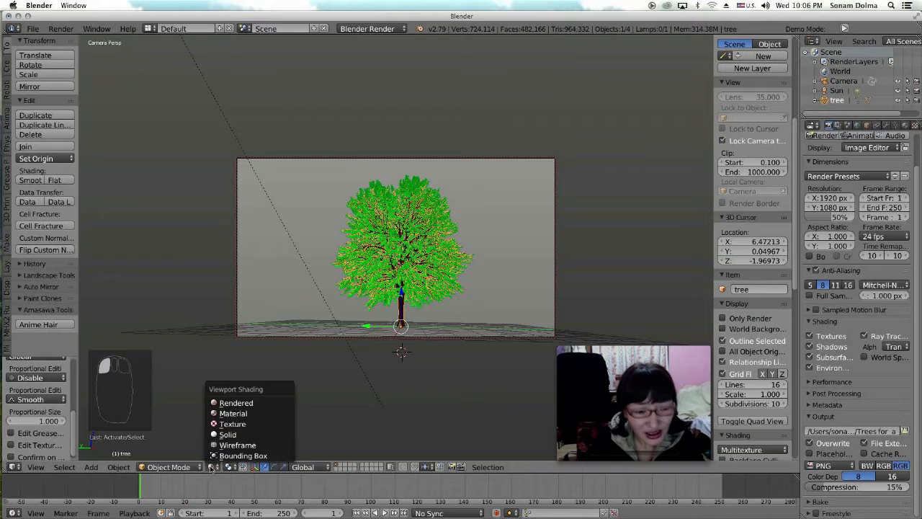
click(236, 403)
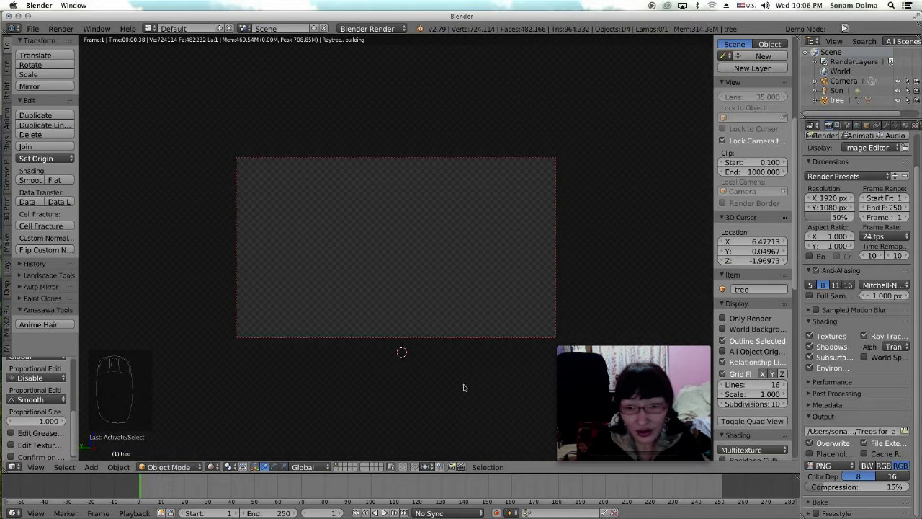
click(857, 125)
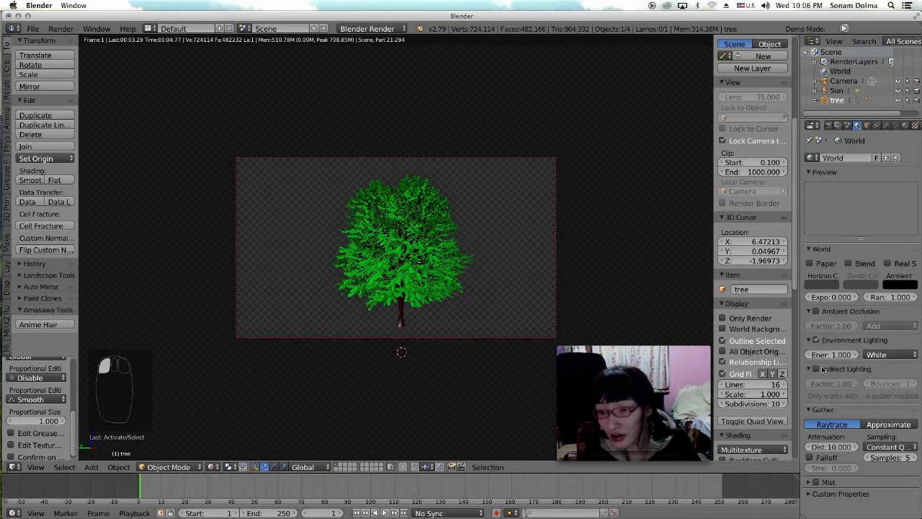
drag(825, 356, 836, 356)
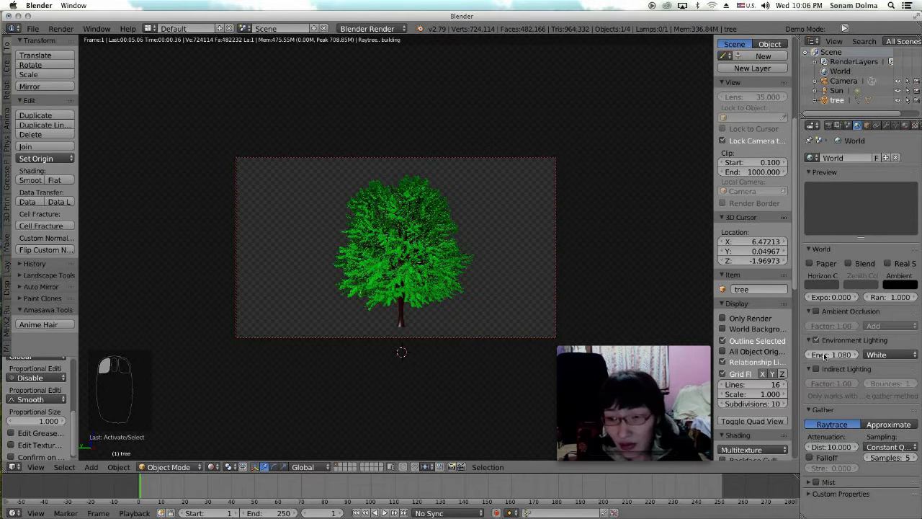
Leave rendered viewport shading and set the trunk material's specular intensity to 0
click(211, 467)
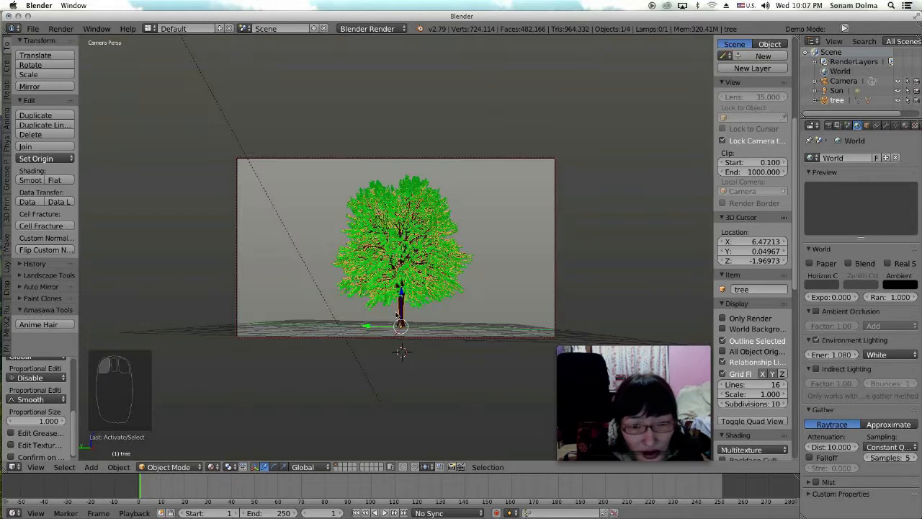
click(905, 127)
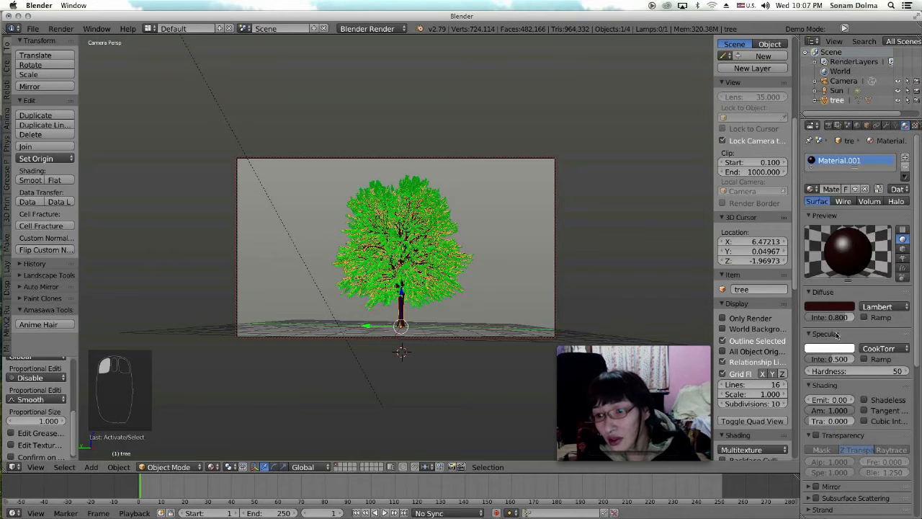
drag(829, 359, 793, 359)
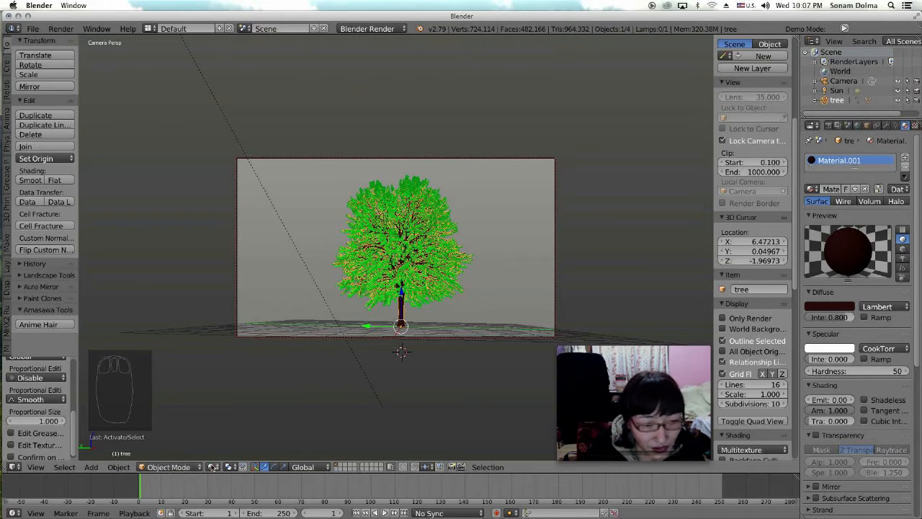
Preview the tree with the adjusted trunk material in Rendered viewport shading
click(214, 467)
click(228, 408)
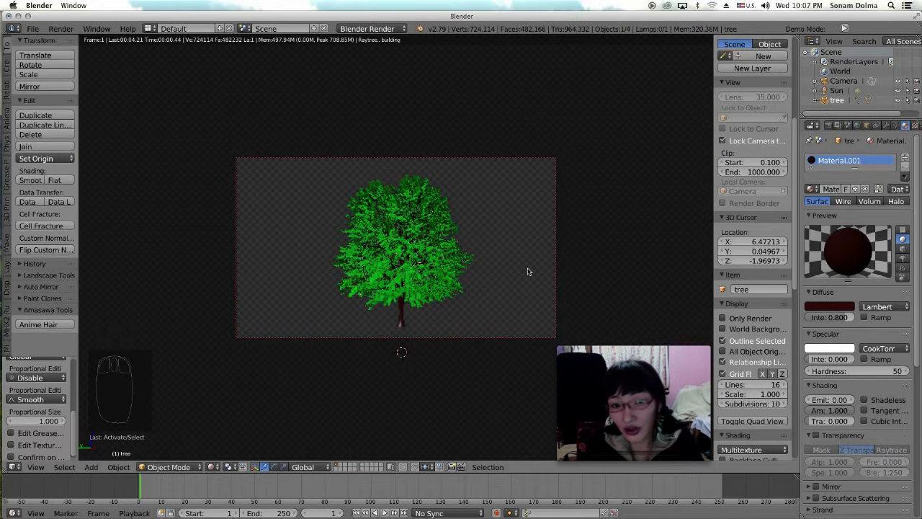
click(401, 223)
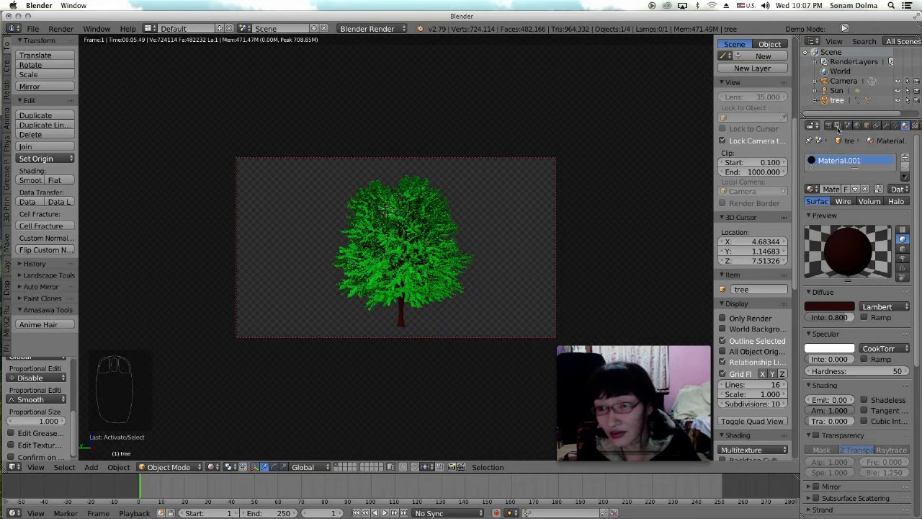
Open the render settings and set the scene's end frame to 2
click(819, 125)
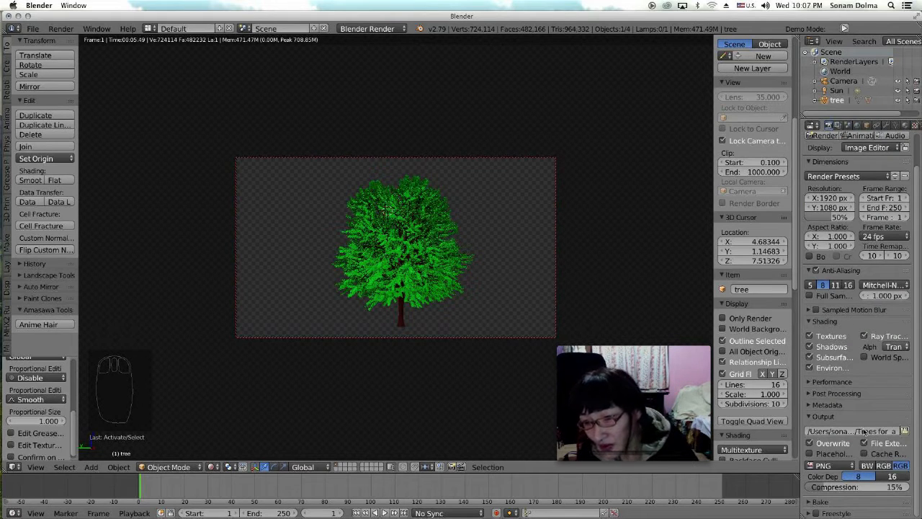
click(829, 467)
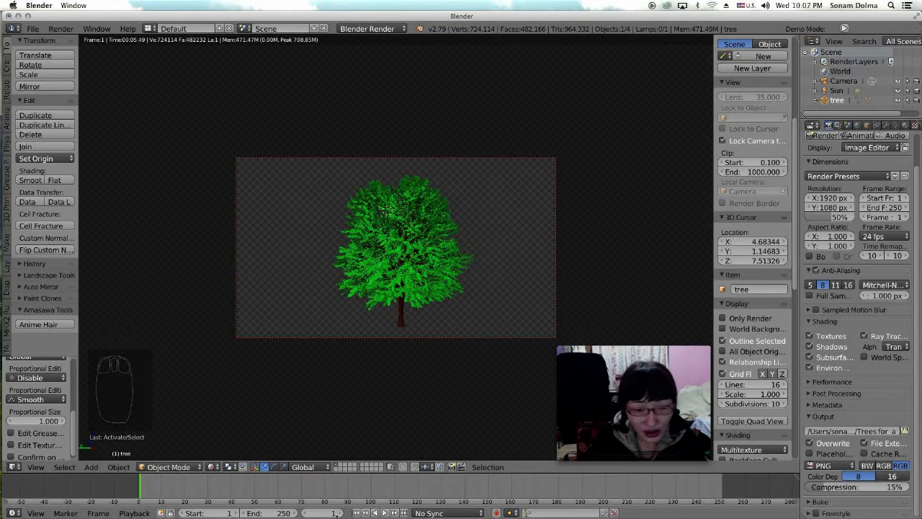
drag(278, 513, 100, 513)
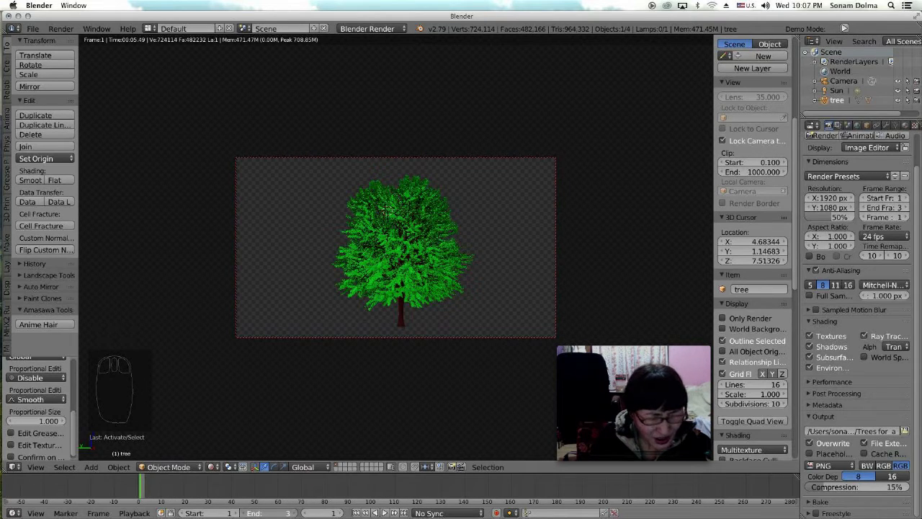
click(245, 513)
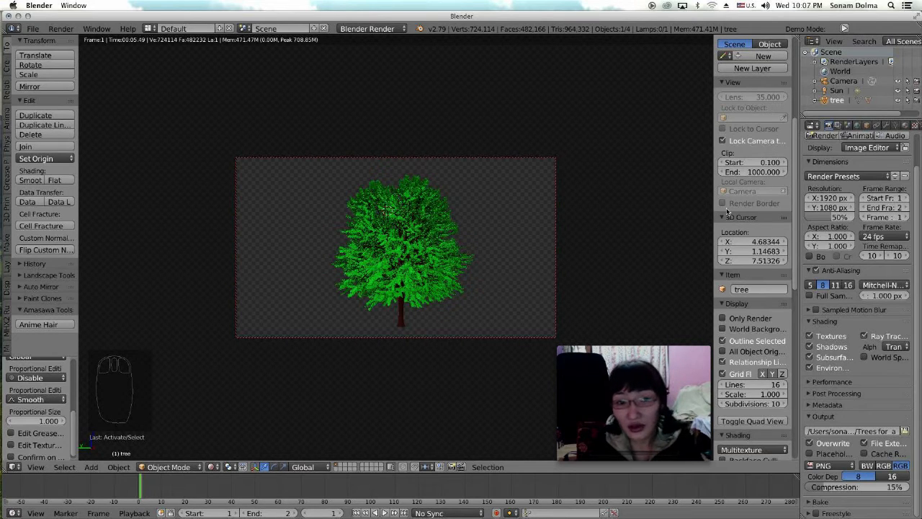
Render the green tree as an animation and return to the 3D View in Material viewport shading
scroll(864, 187, up, 2)
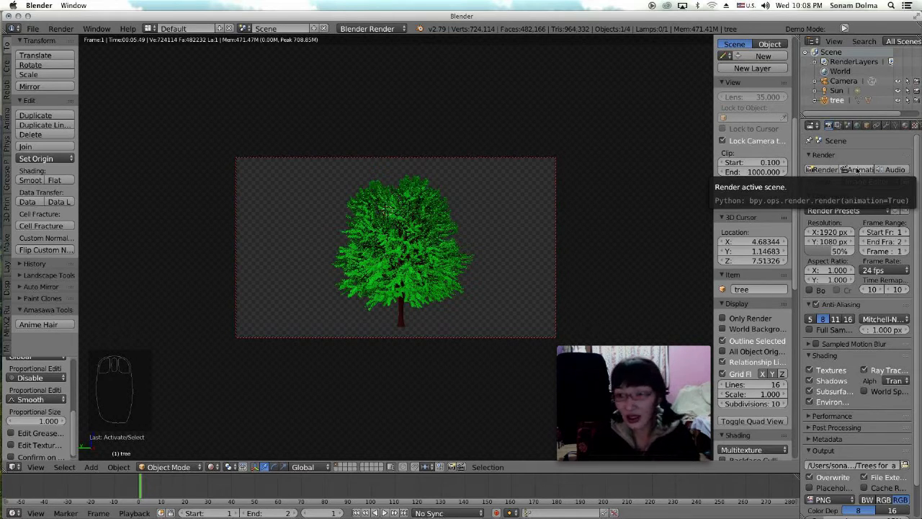
click(857, 170)
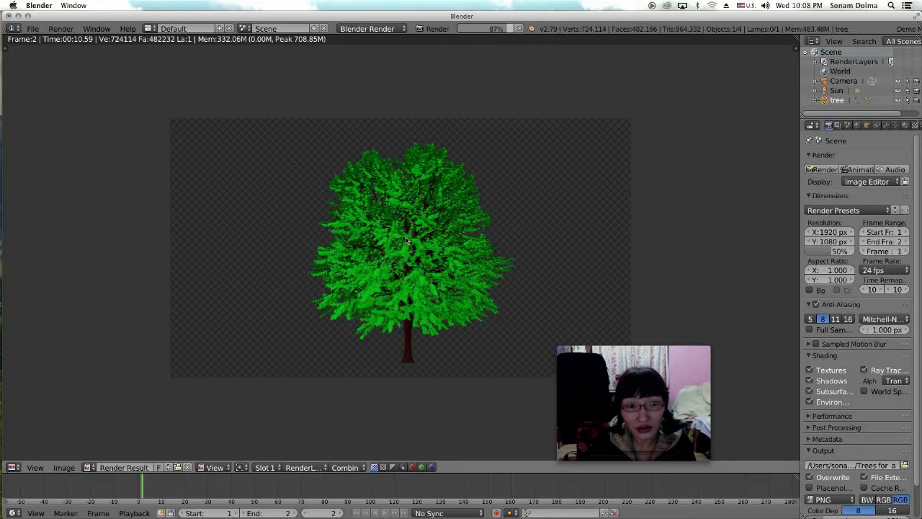
click(19, 469)
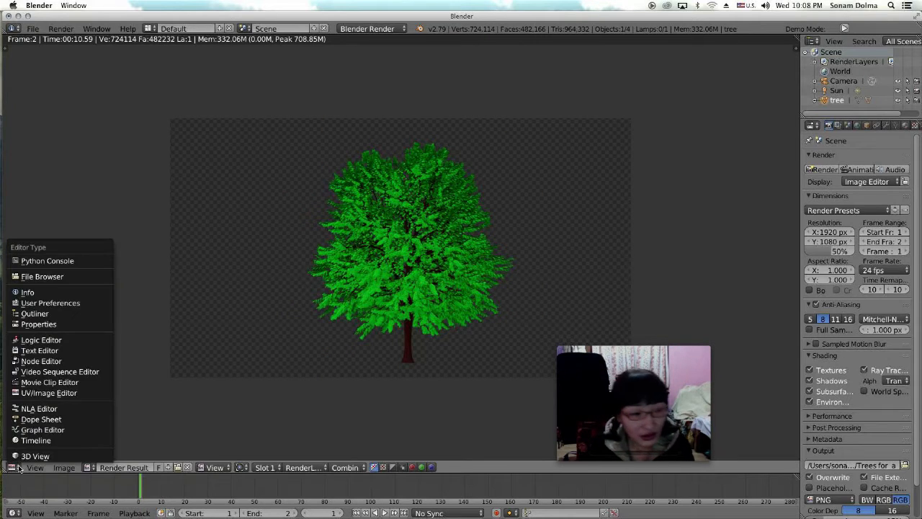
click(32, 456)
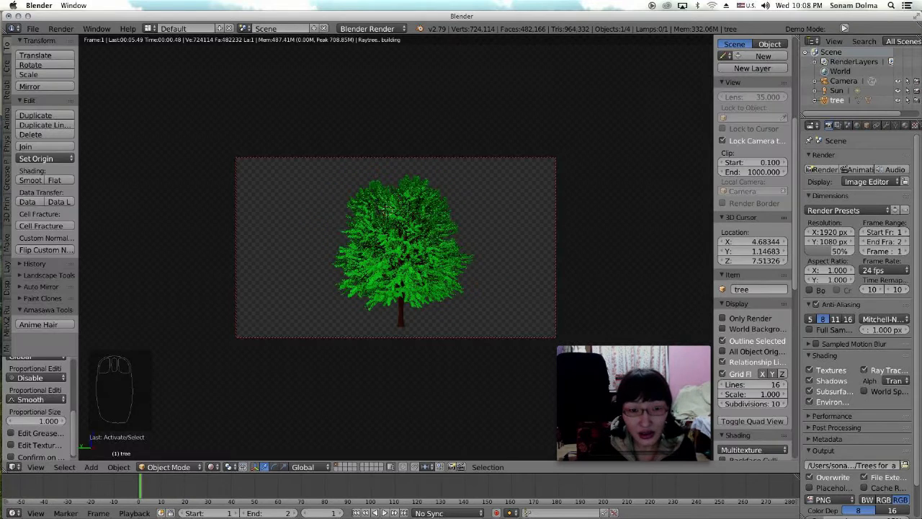
click(214, 467)
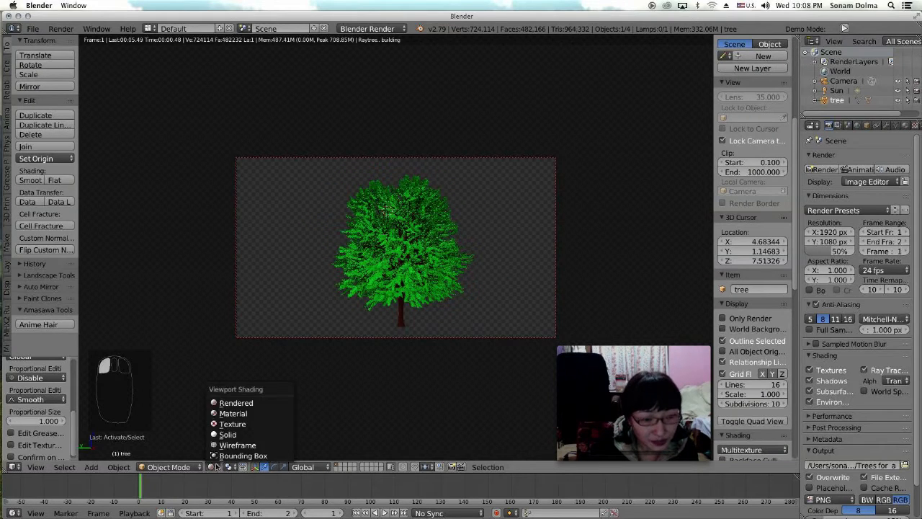
click(240, 416)
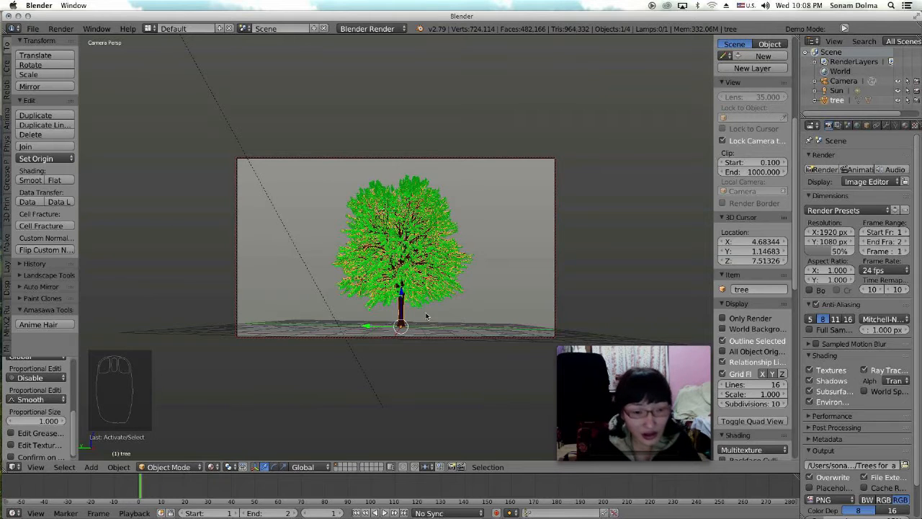
Select the leaves and try moving them away from the trunk
key(x)
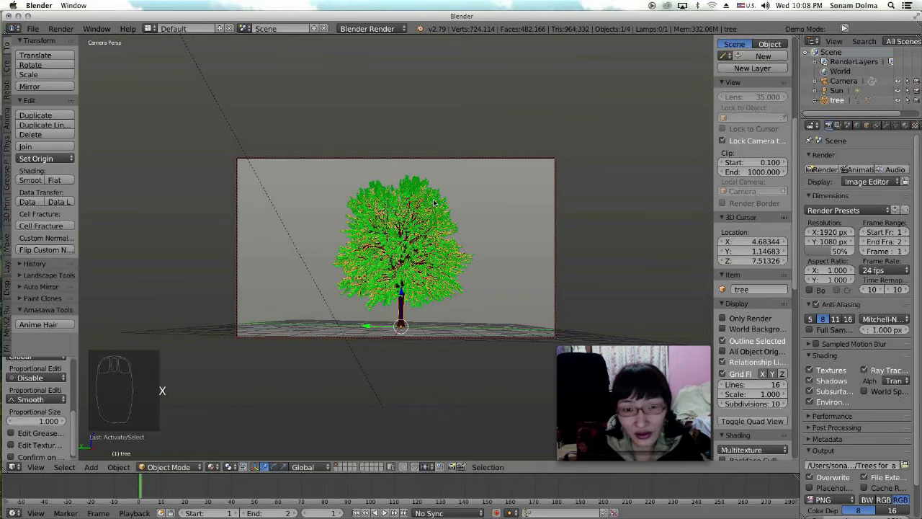
right_click(438, 284)
key(g)
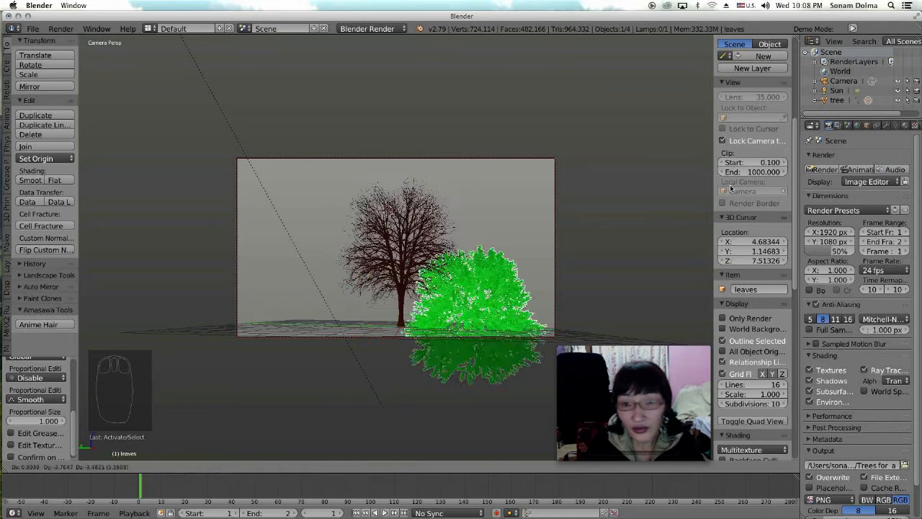
right_click(205, 125)
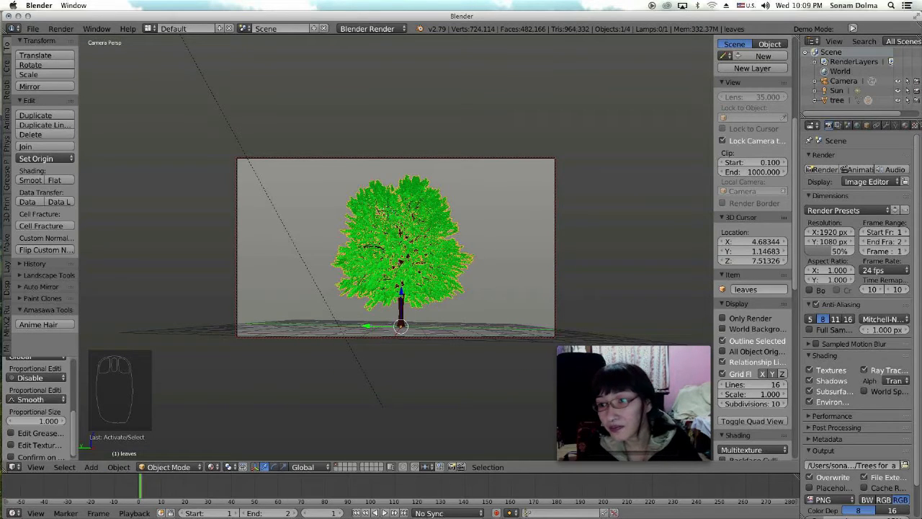
Set the leaves material's diffuse color to orange-brown (R 0.296, G 0.102, B 0.017) and preview it in Rendered viewport shading
click(906, 125)
click(915, 125)
click(906, 125)
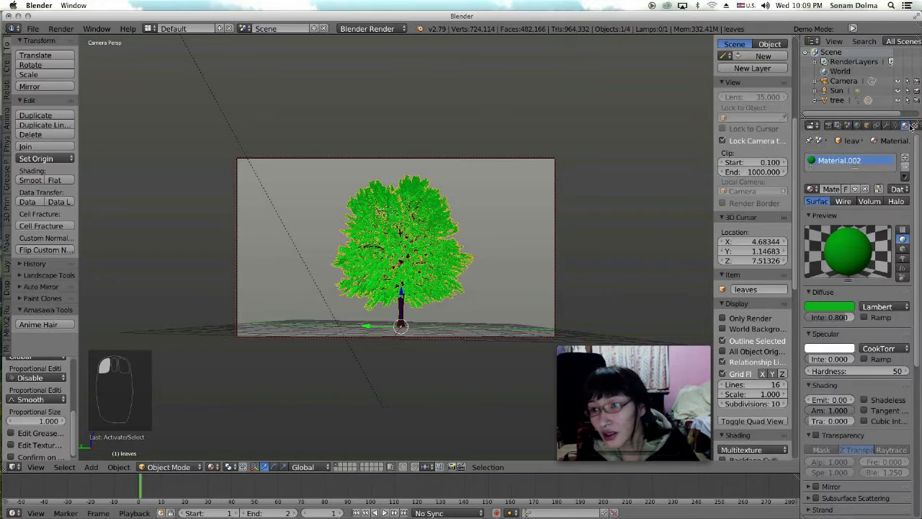
click(835, 307)
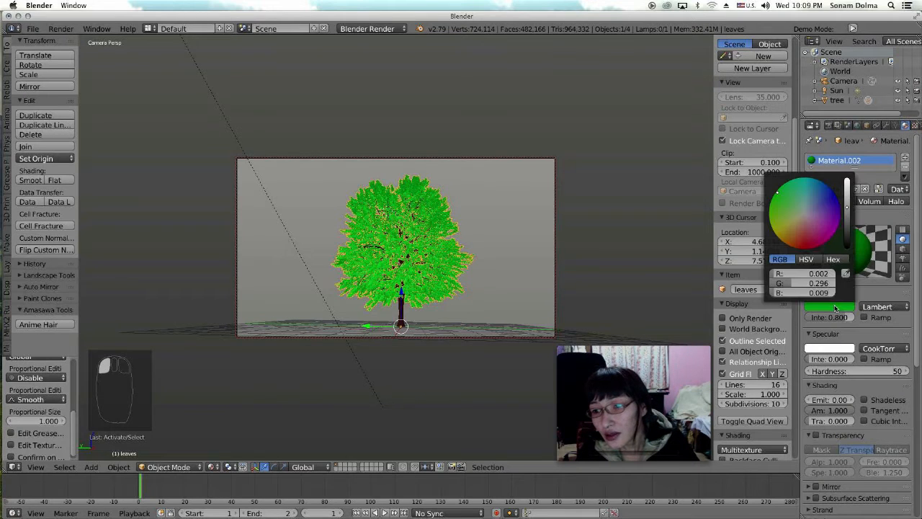
drag(777, 192, 778, 222)
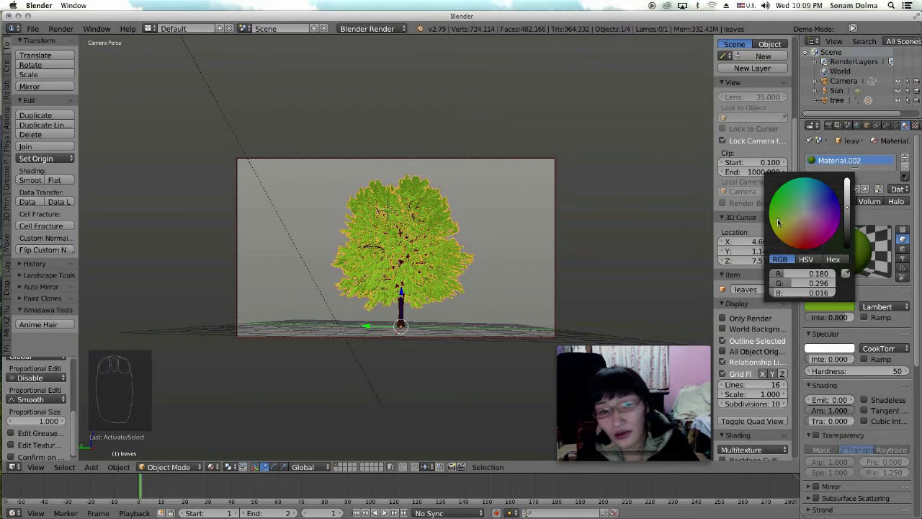
drag(778, 220, 781, 230)
click(791, 237)
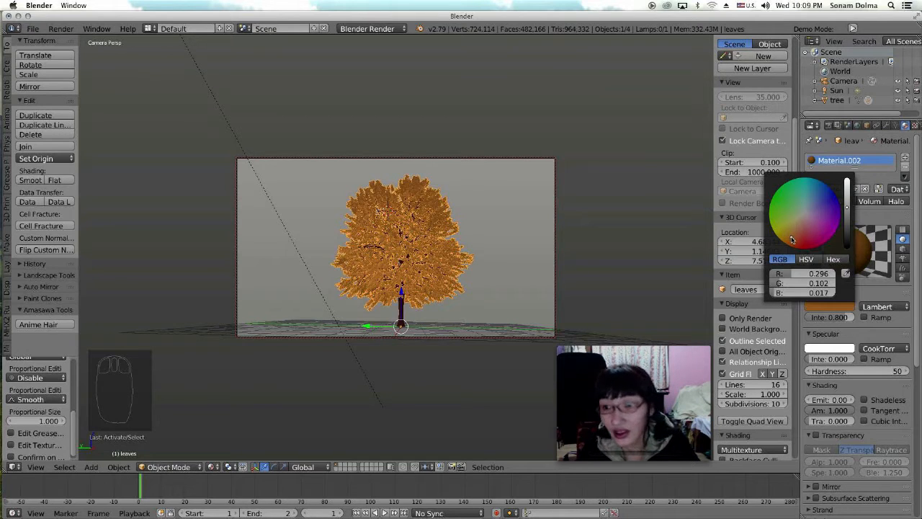
click(211, 468)
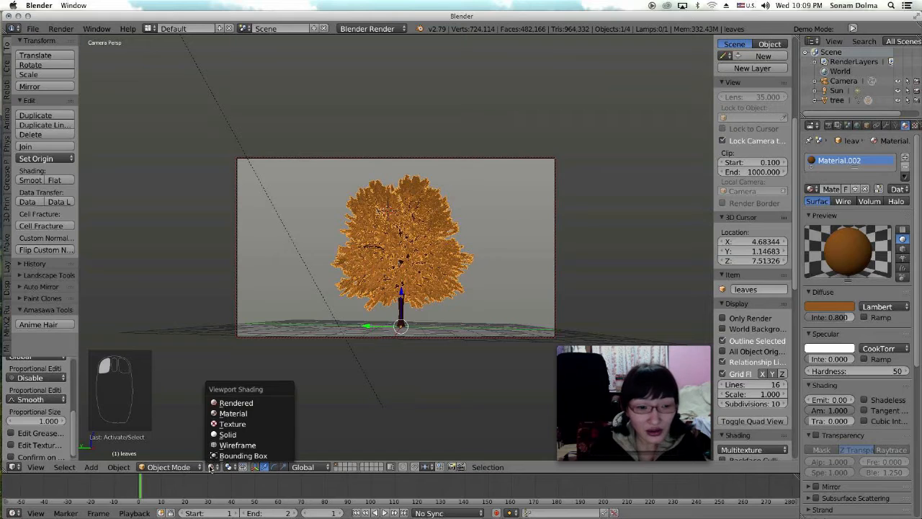
click(218, 402)
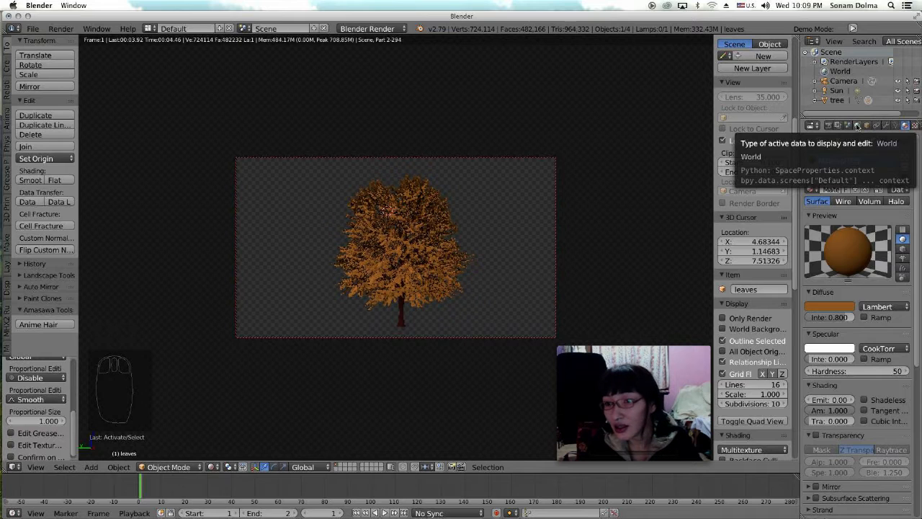
Change the render output file name to "Trees for a1" in the Desktop folder
click(830, 125)
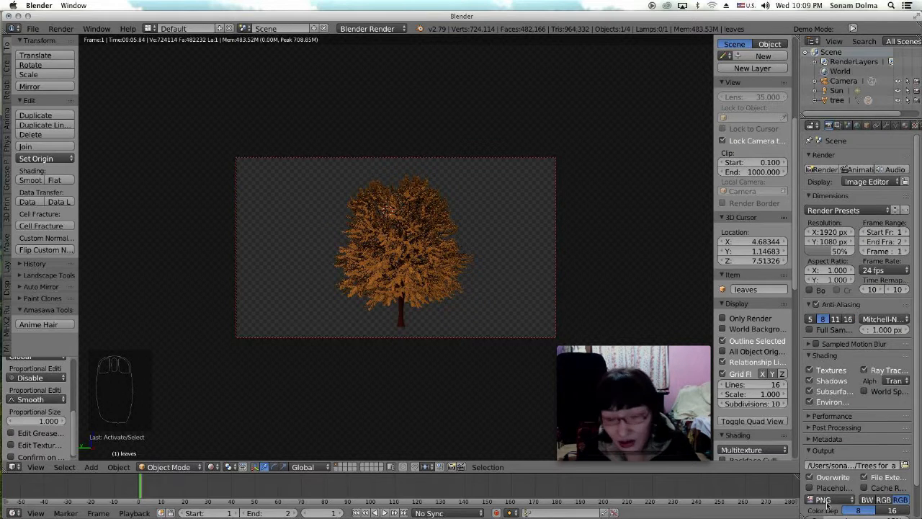
click(887, 467)
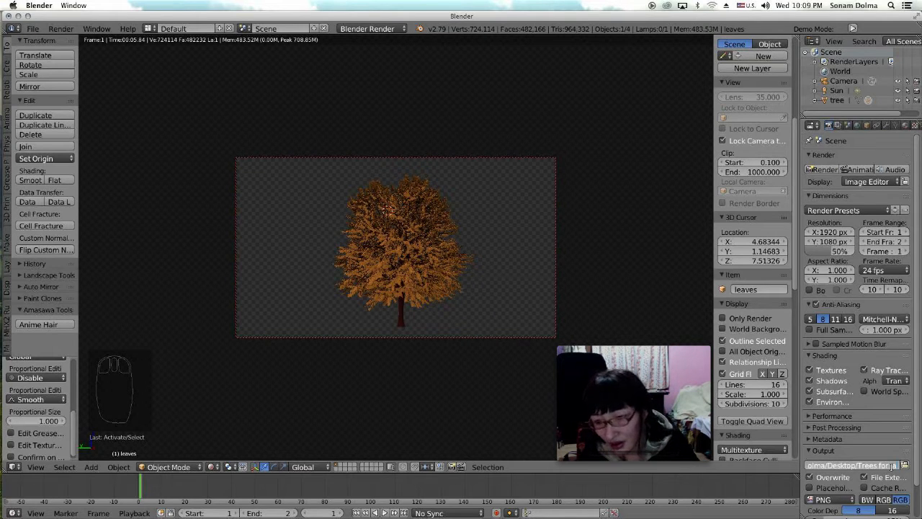
key(Right)
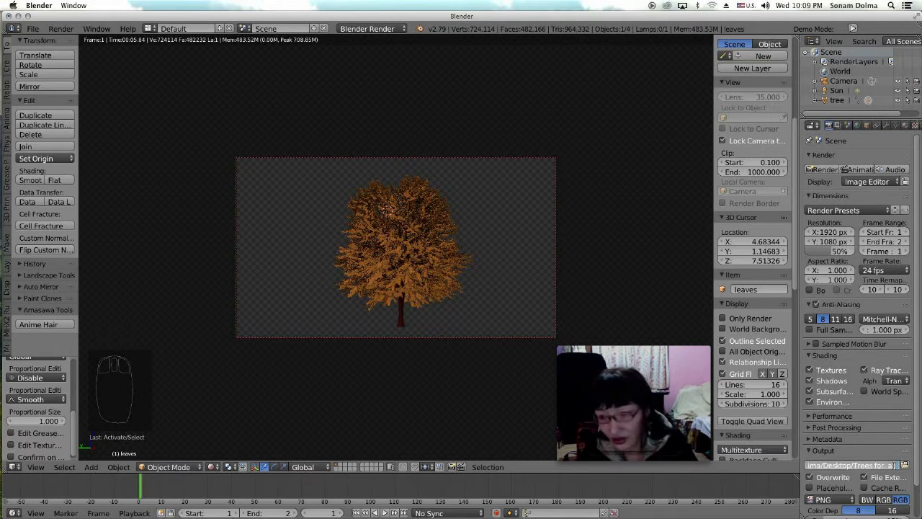
click(907, 466)
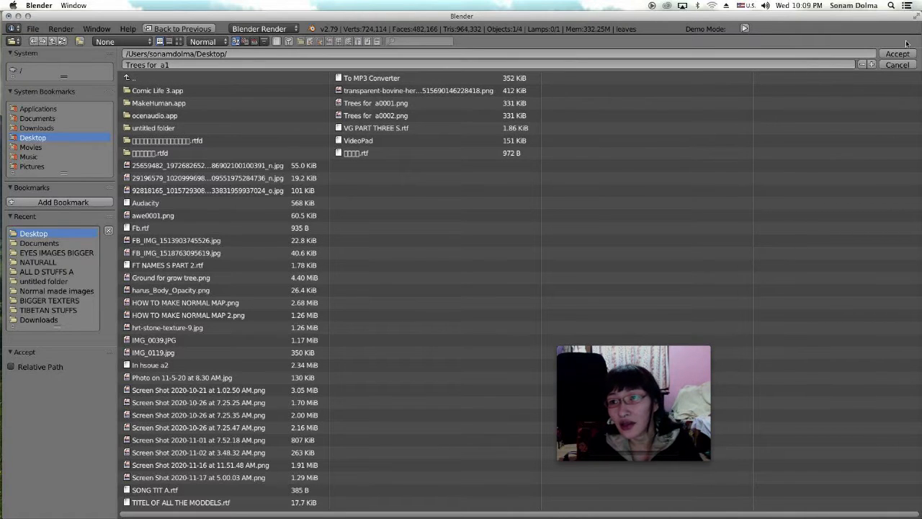
click(898, 53)
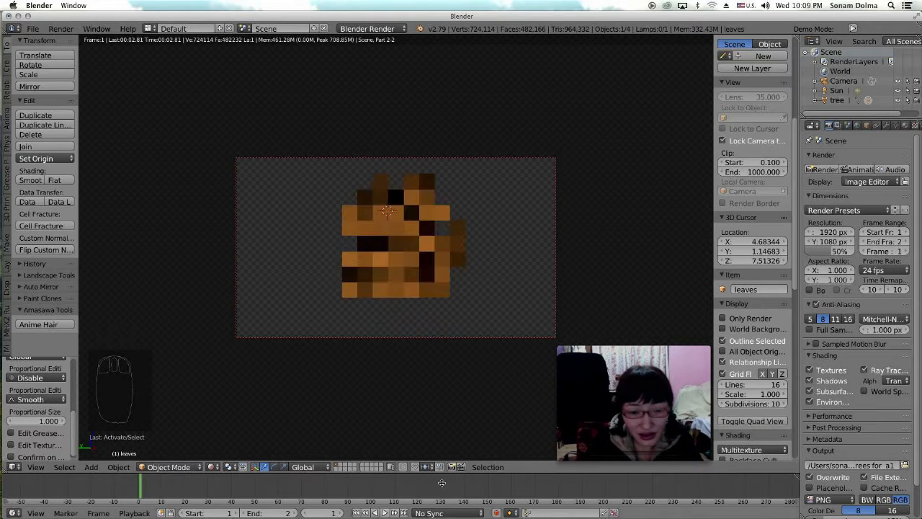
Render the orange-leaved tree as an animation and go back to the 3D View in Material viewport shading
click(853, 170)
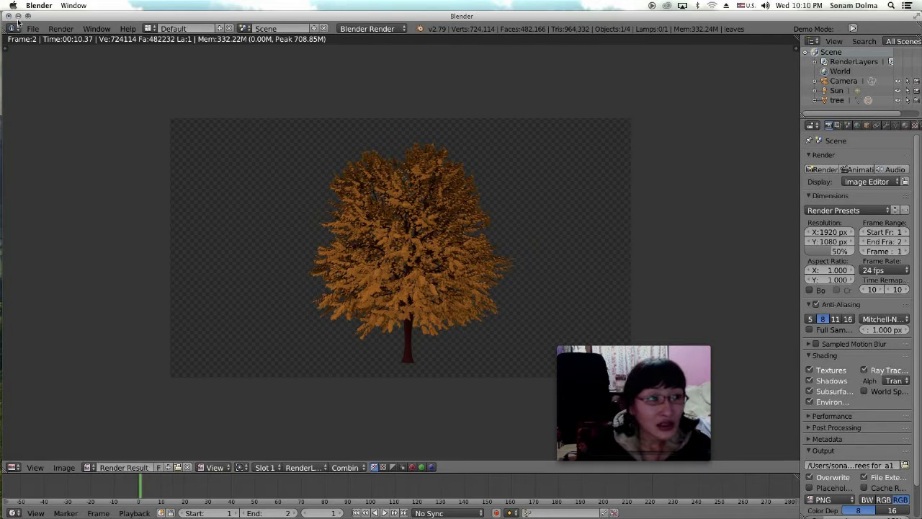
click(12, 467)
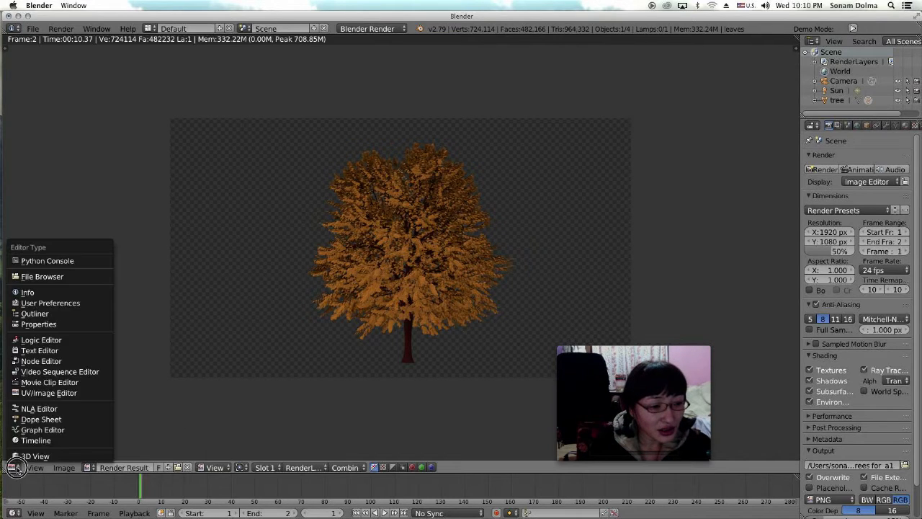
click(28, 455)
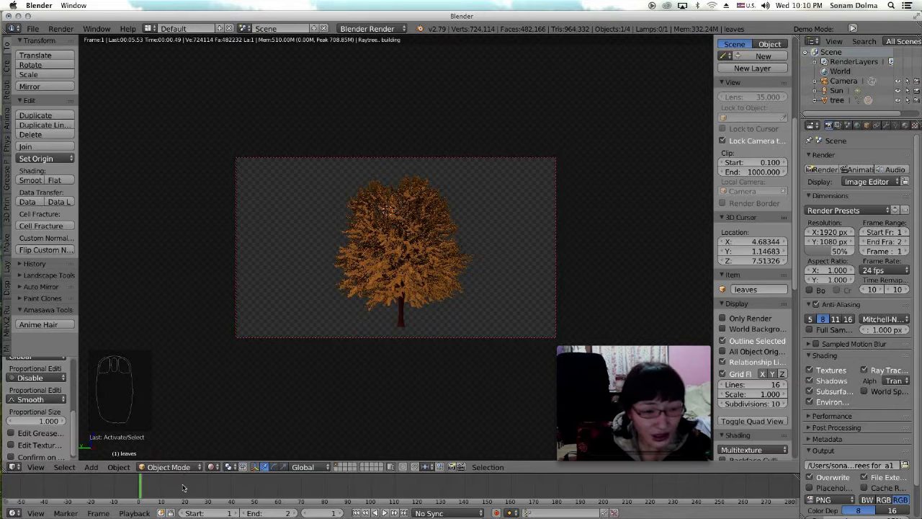
click(212, 467)
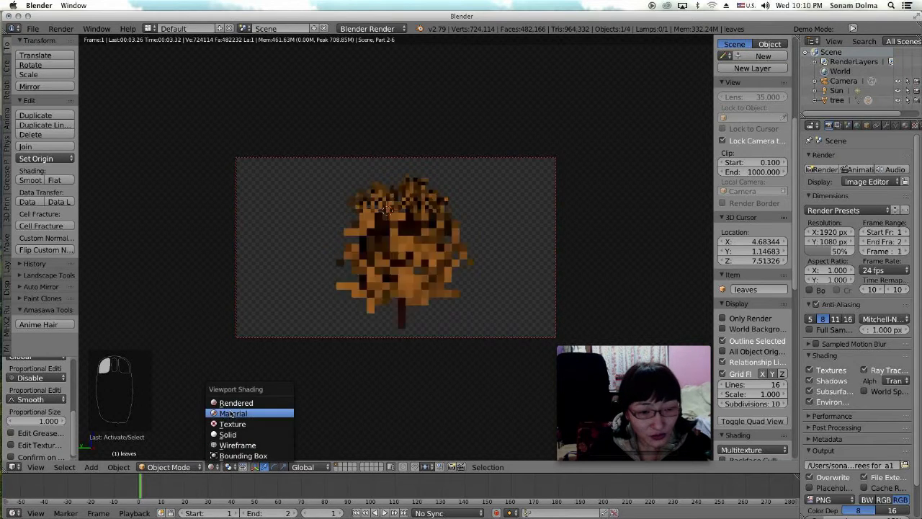
click(232, 413)
Delete the leaves and the tree trunk from the scene
key(x)
click(451, 286)
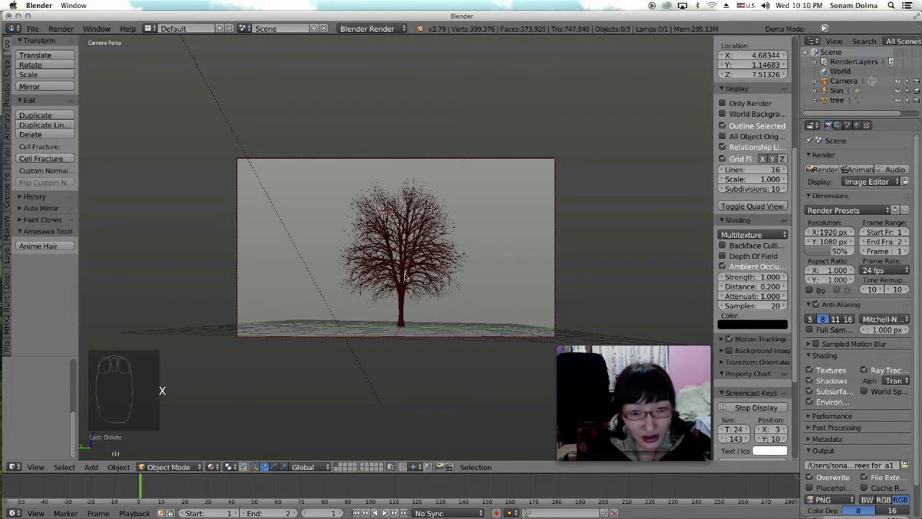
right_click(408, 300)
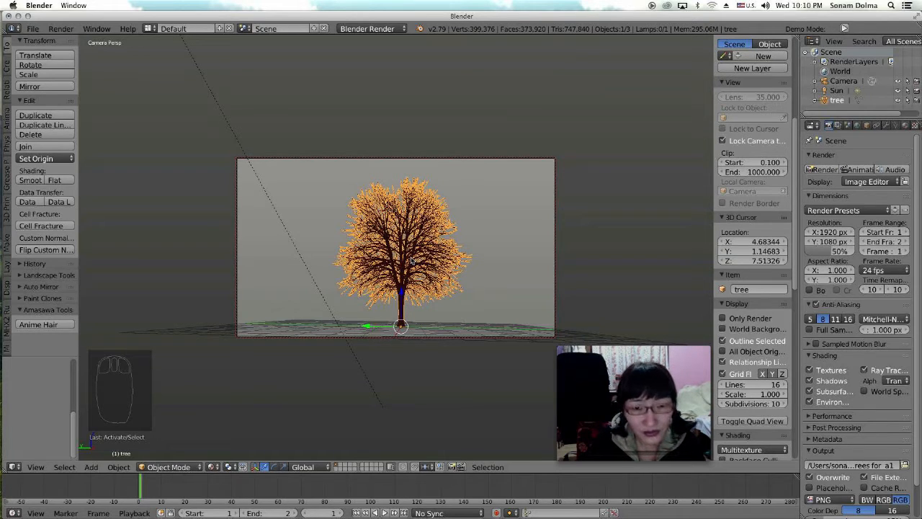
key(x)
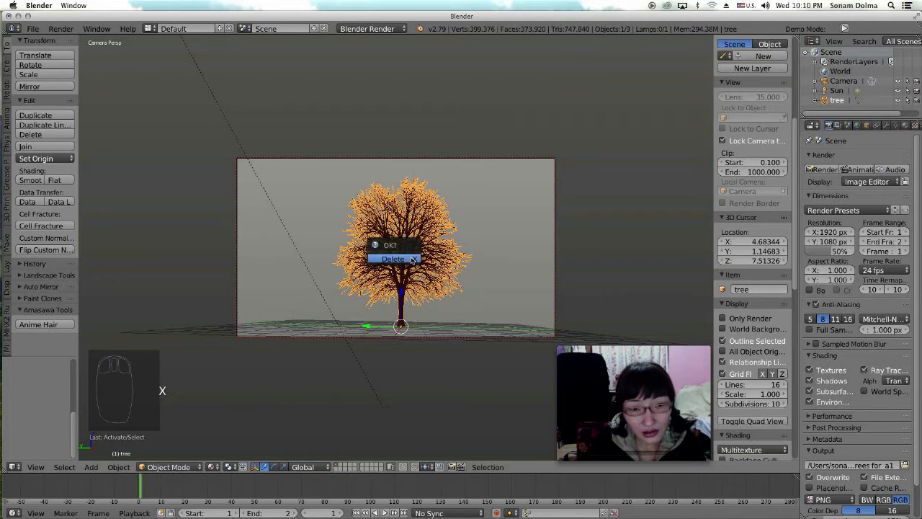
click(411, 260)
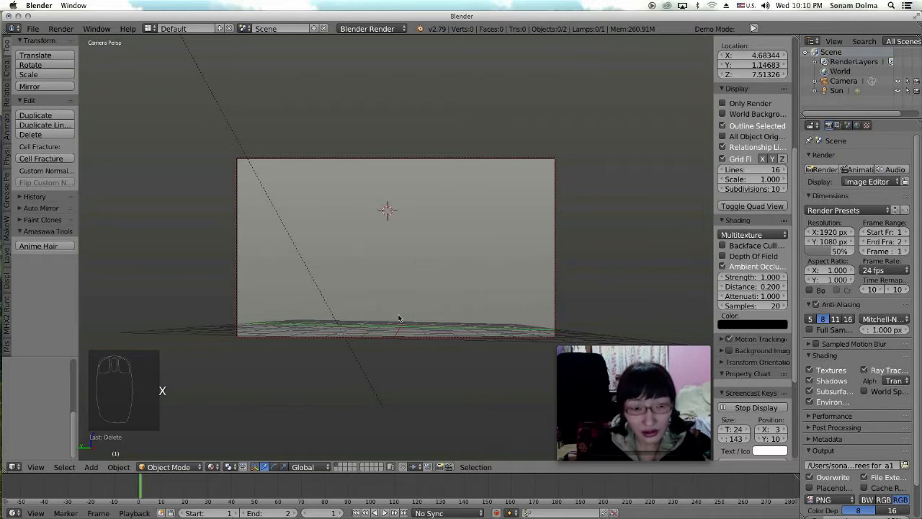
Add a mesh plane to the scene and scale it up to several times its original size
key(shift+a)
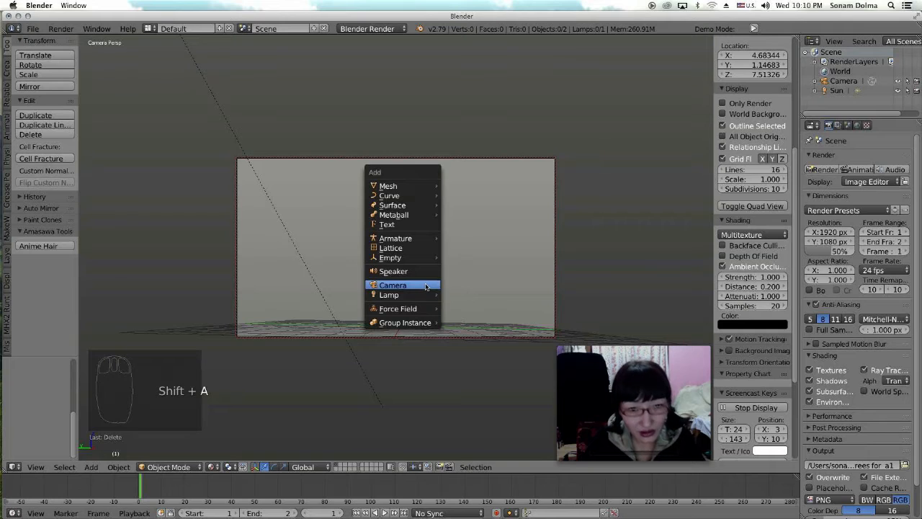
mouse_move(388, 186)
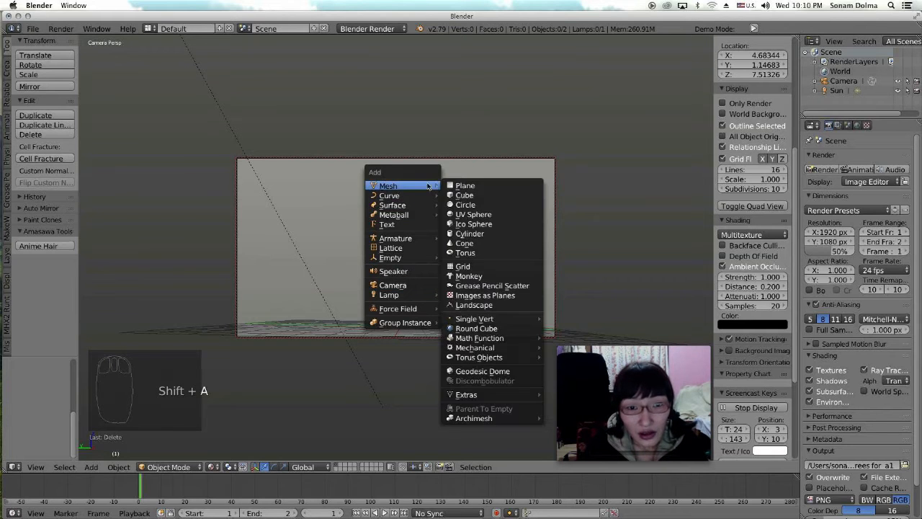
click(462, 186)
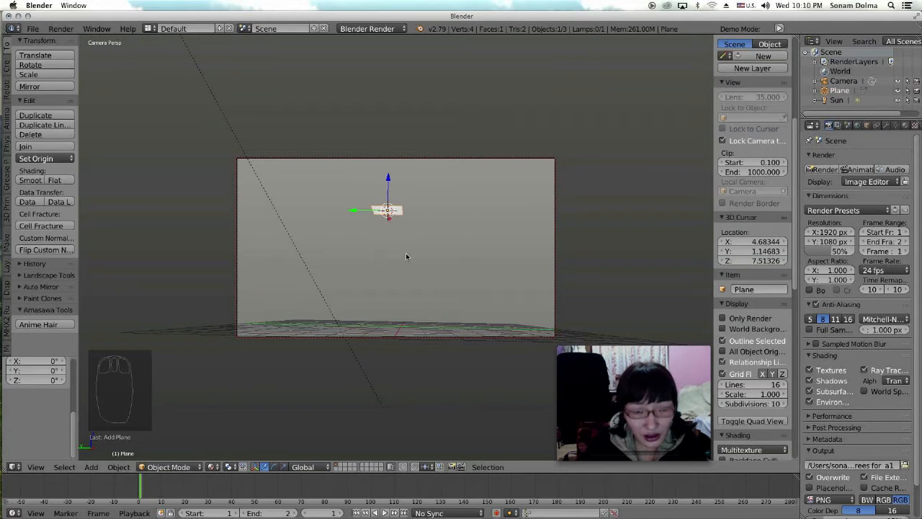
key(s)
click(574, 313)
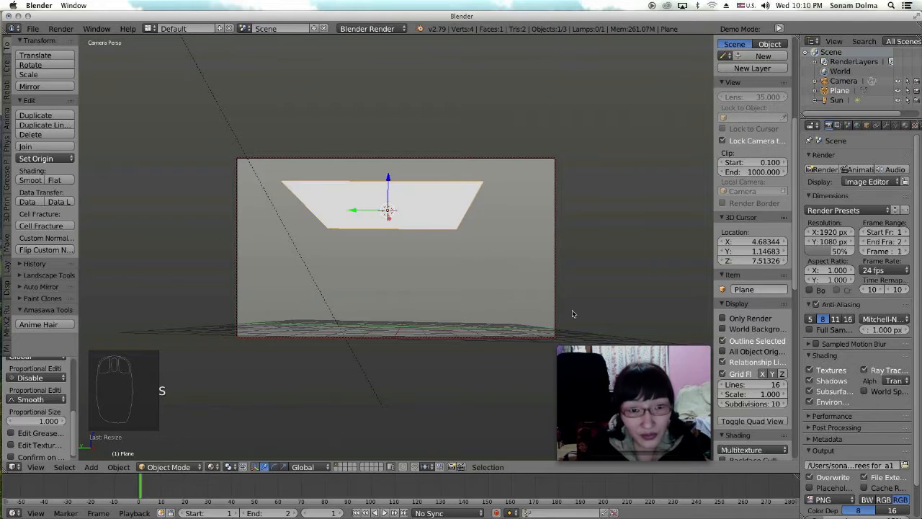
Reset the 3D cursor to the scene center, snap the plane to it, and enlarge the plane further
key(shift+s)
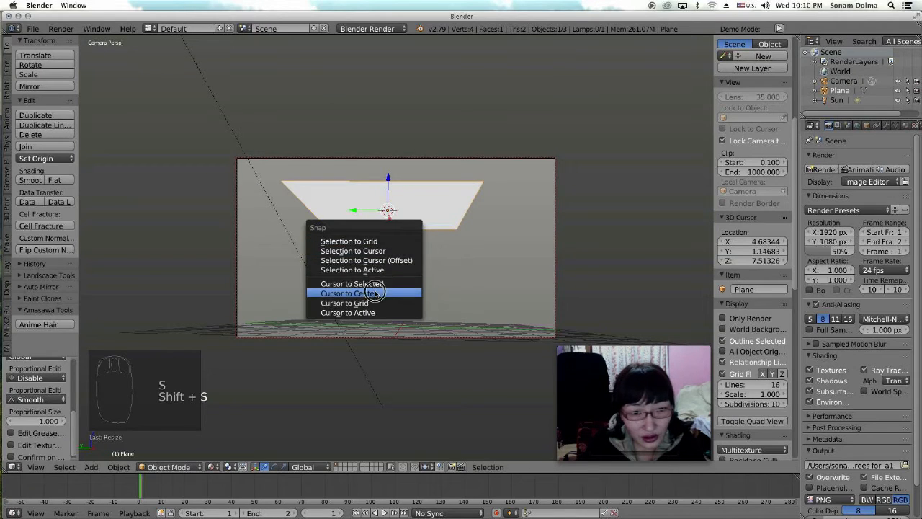
click(375, 293)
key(shift+s)
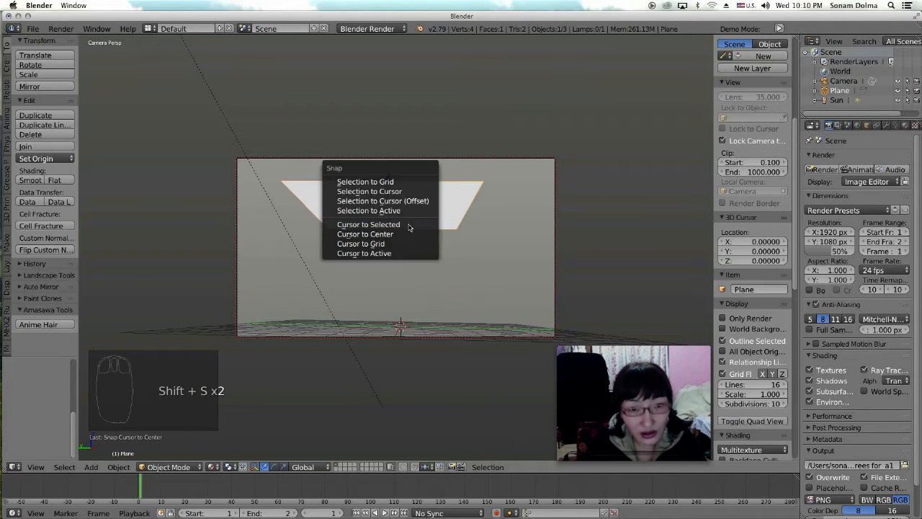
click(396, 191)
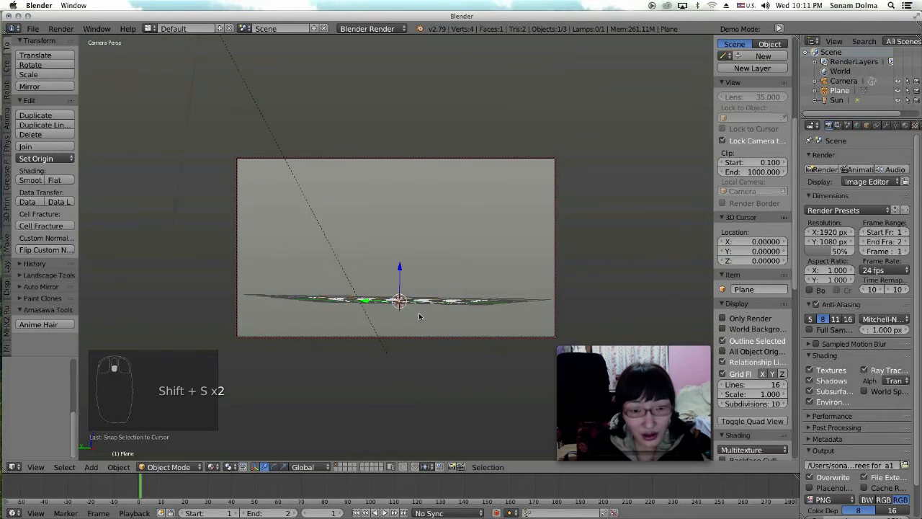
key(s)
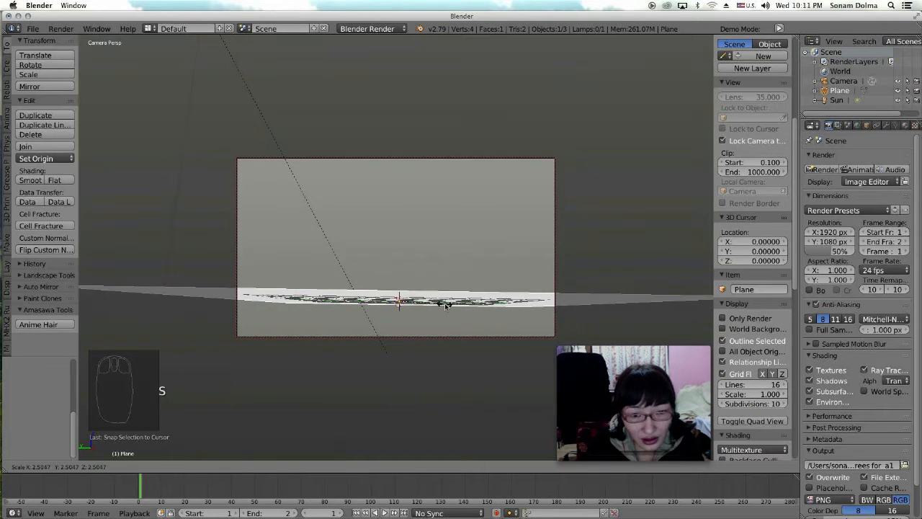
click(438, 305)
Leave the camera view, nudge the plane into place as the ground, and scale it down to about 0.7 times
click(36, 468)
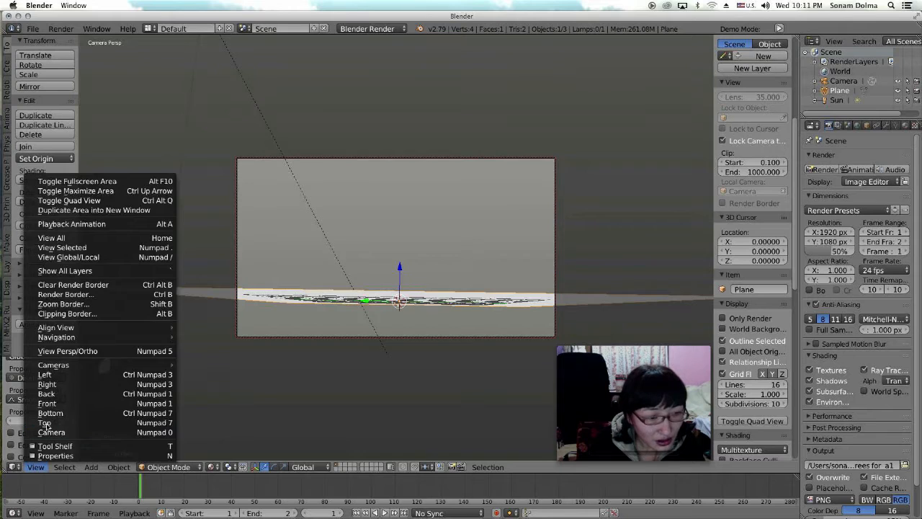
click(49, 423)
middle_drag(415, 315, 404, 186)
key(g)
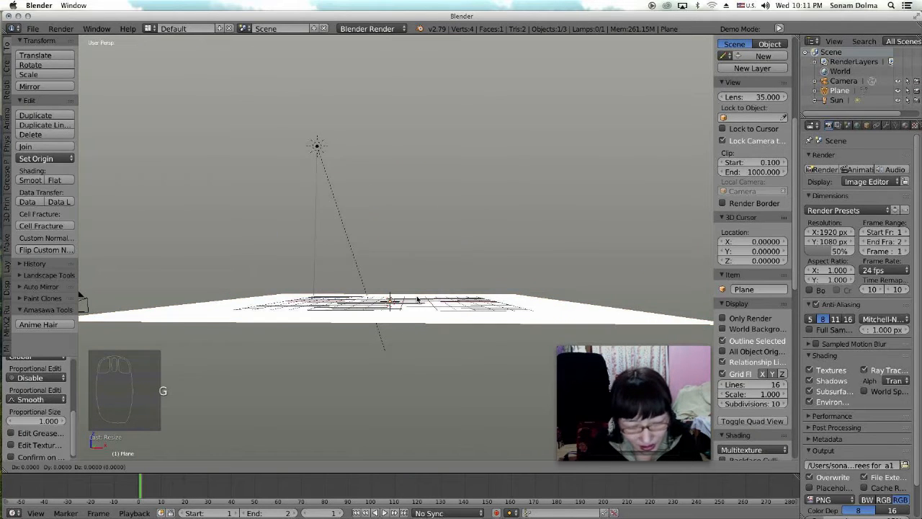
click(420, 294)
key(s)
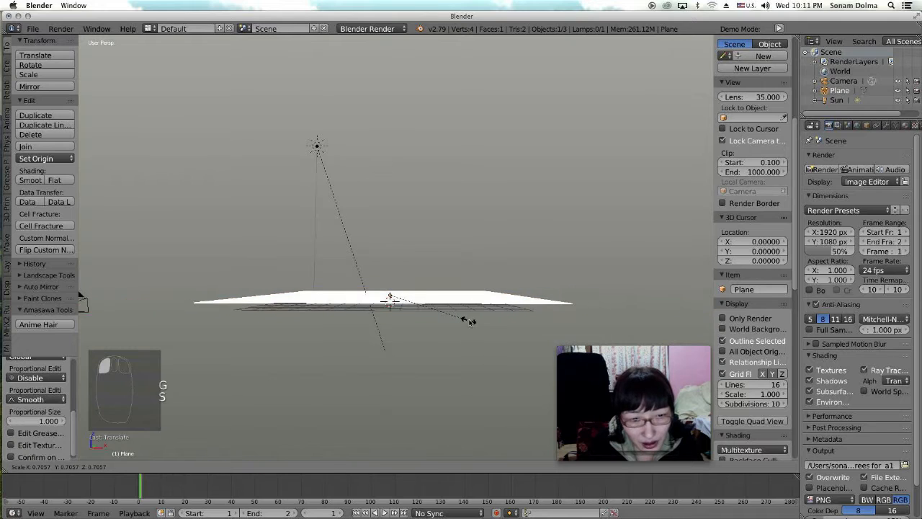
click(469, 319)
middle_drag(437, 301, 546, 308)
key(g)
click(470, 310)
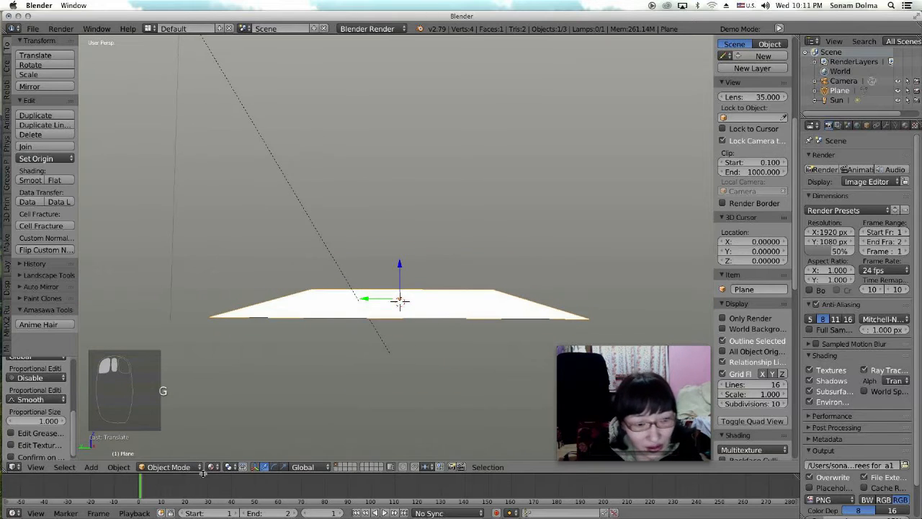
Enter Edit Mode on the plane and subdivide it
click(168, 467)
click(175, 442)
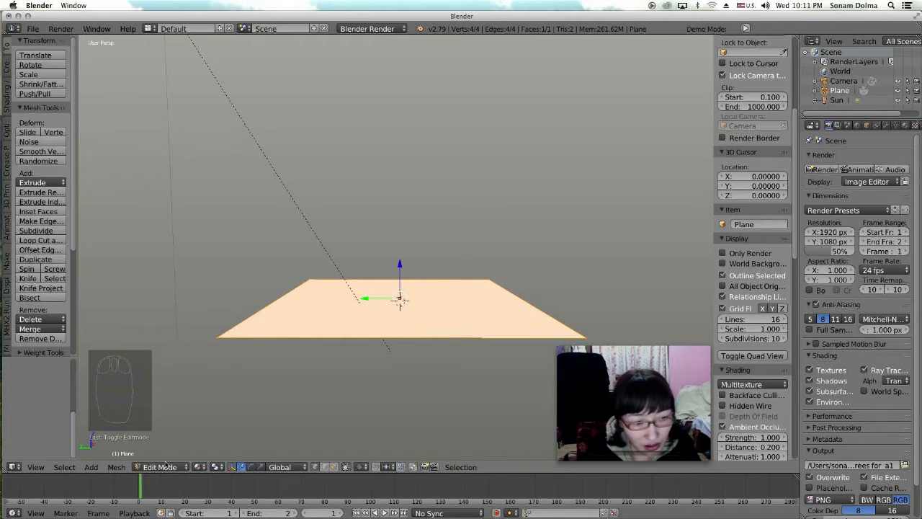
key(w)
click(410, 292)
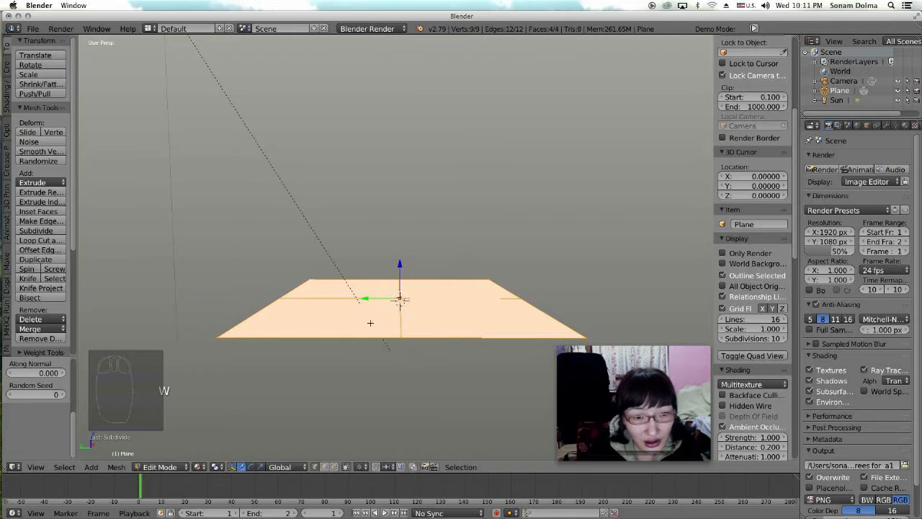
click(32, 374)
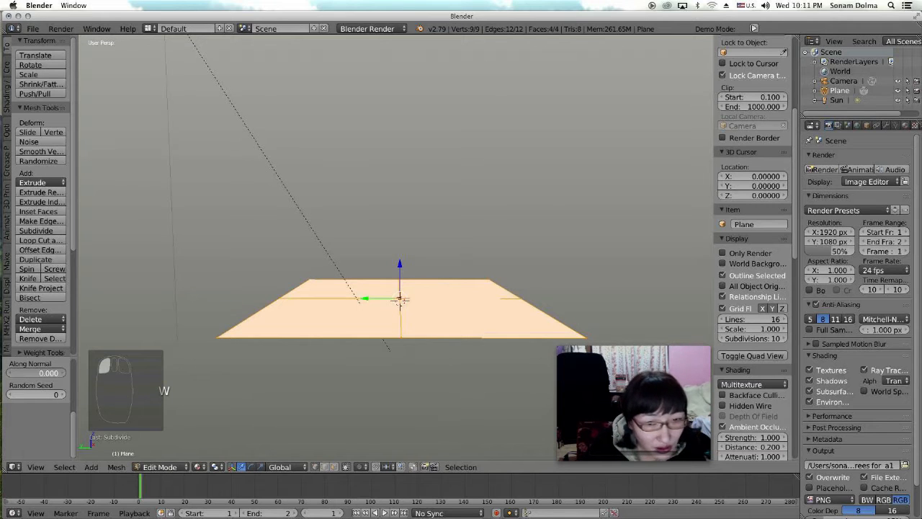
drag(32, 374, 58, 373)
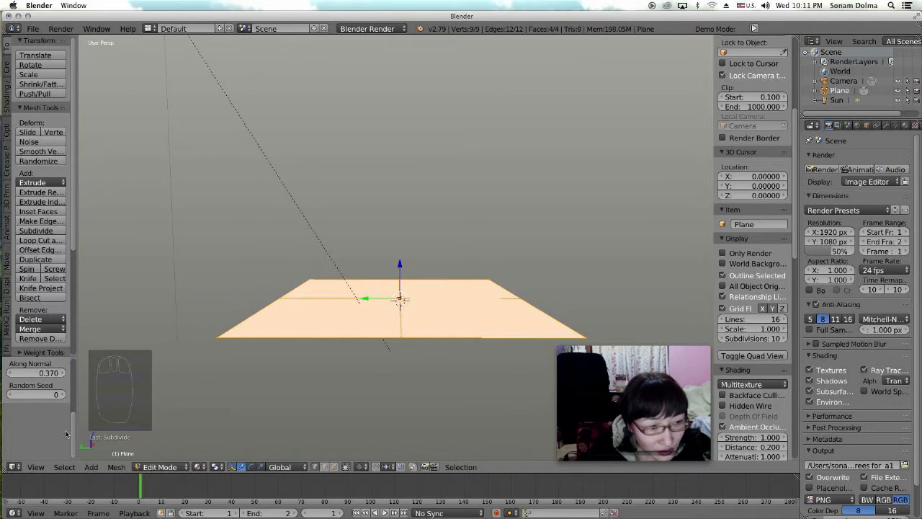
drag(32, 374, 3, 373)
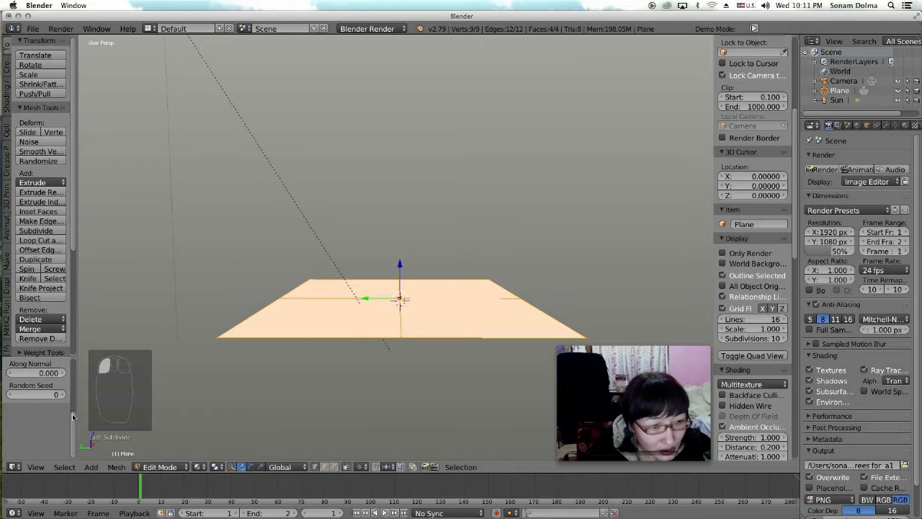
Set the subdivision to 10 cuts, and subdivide the plane once more with extra cuts and a fractal value of 0.740
scroll(65, 407, up, 5)
drag(16, 390, 36, 390)
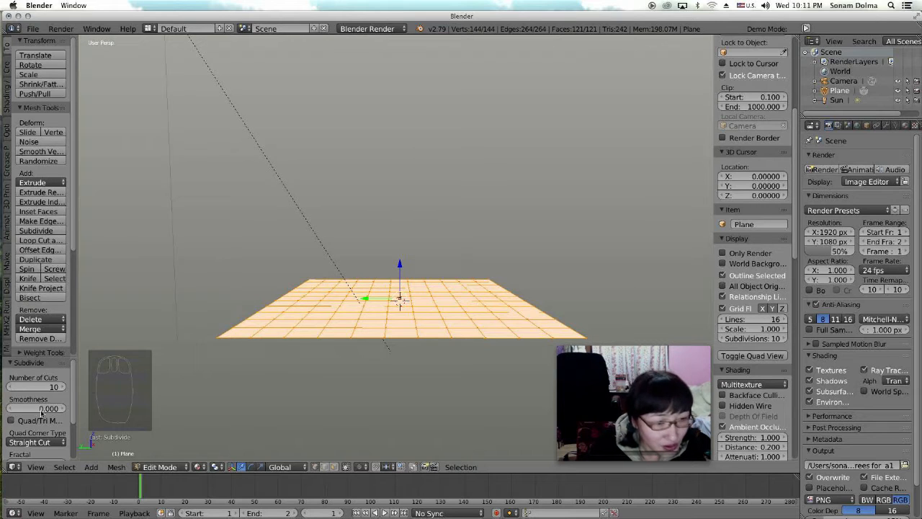
key(w)
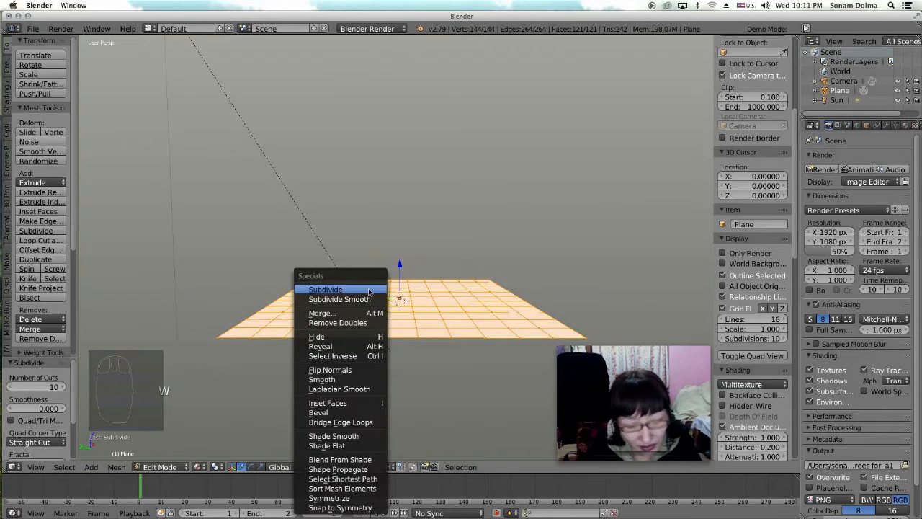
click(330, 289)
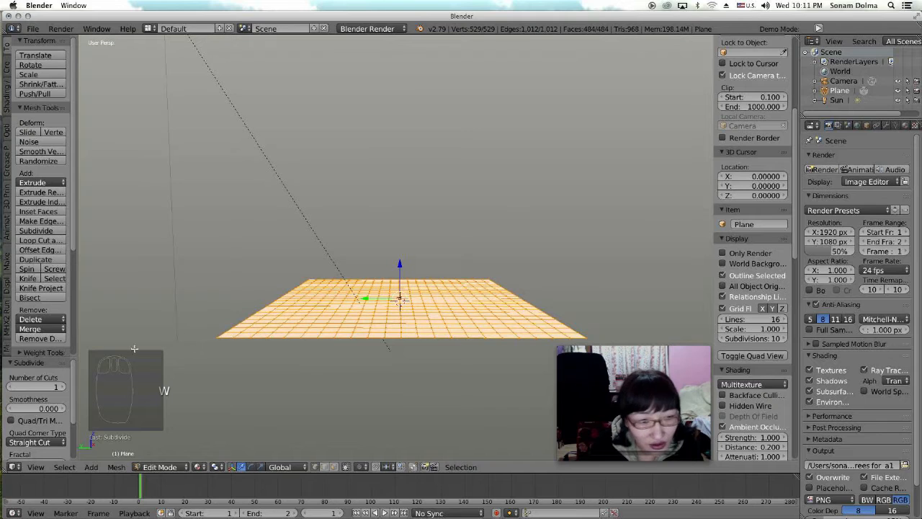
drag(32, 387, 81, 410)
scroll(40, 427, down, 3)
Clear the selection and select twelve single vertices scattered across the subdivided plane
middle_drag(471, 294, 470, 371)
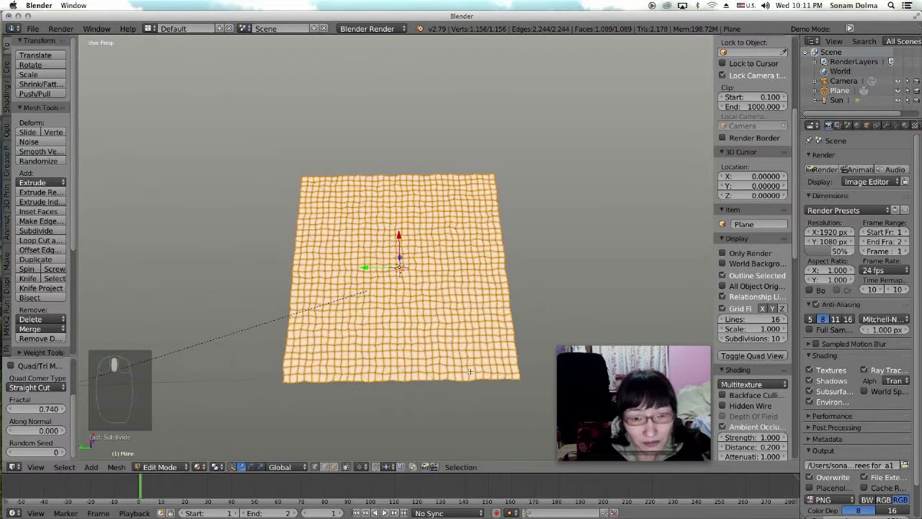
click(473, 196)
key(c)
click(364, 204)
click(331, 208)
click(299, 206)
click(320, 252)
click(316, 317)
shift+click(434, 224)
shift+click(405, 193)
shift+click(482, 223)
shift+click(497, 306)
shift+click(450, 279)
shift+click(473, 258)
Raise the scattered vertices into low hills using smooth proportional editing with a size of about 5.05
middle_drag(458, 317, 483, 218)
scroll(422, 310, up, 2)
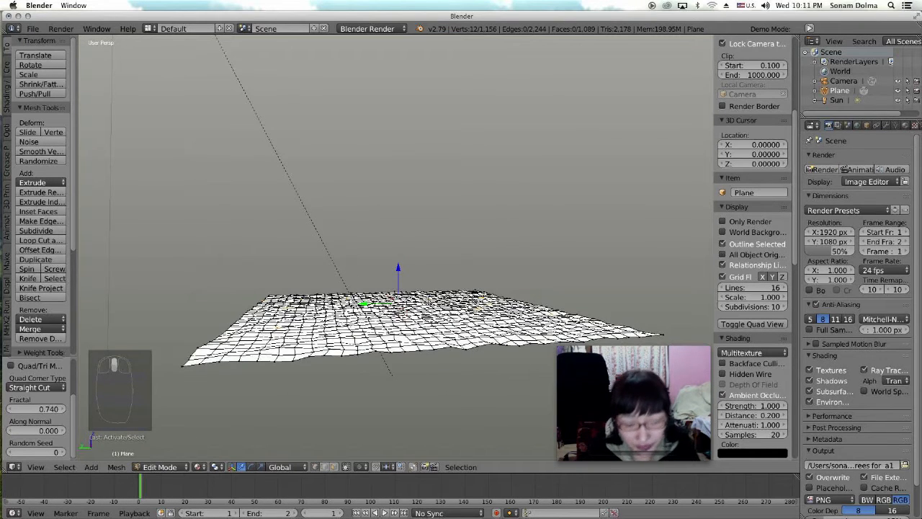
key(o)
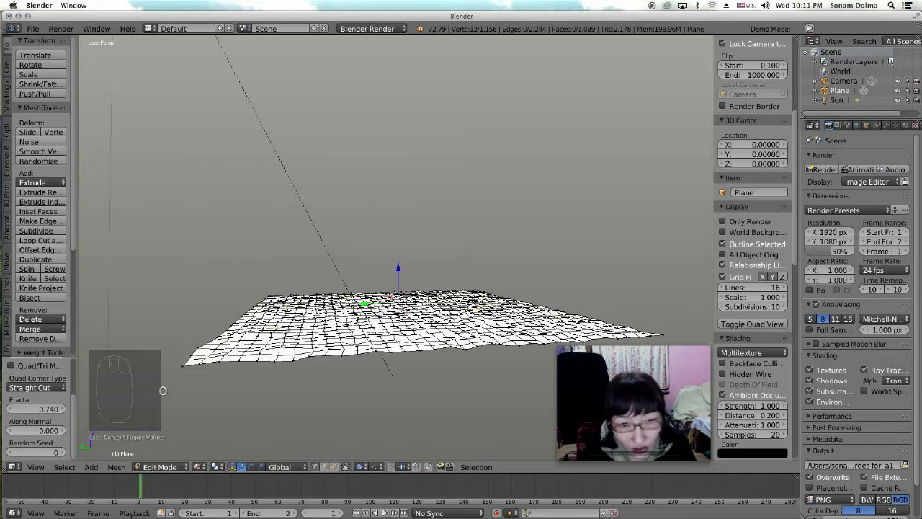
key(g)
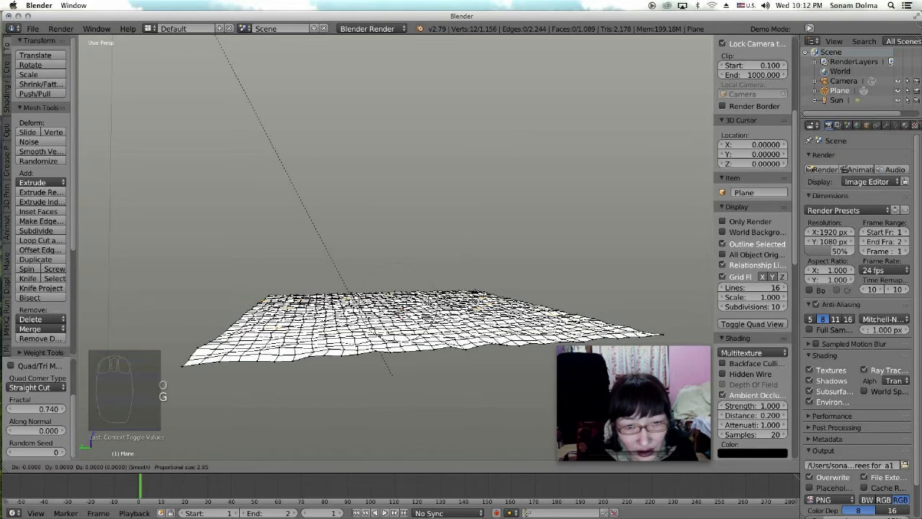
scroll(428, 296, down, 6)
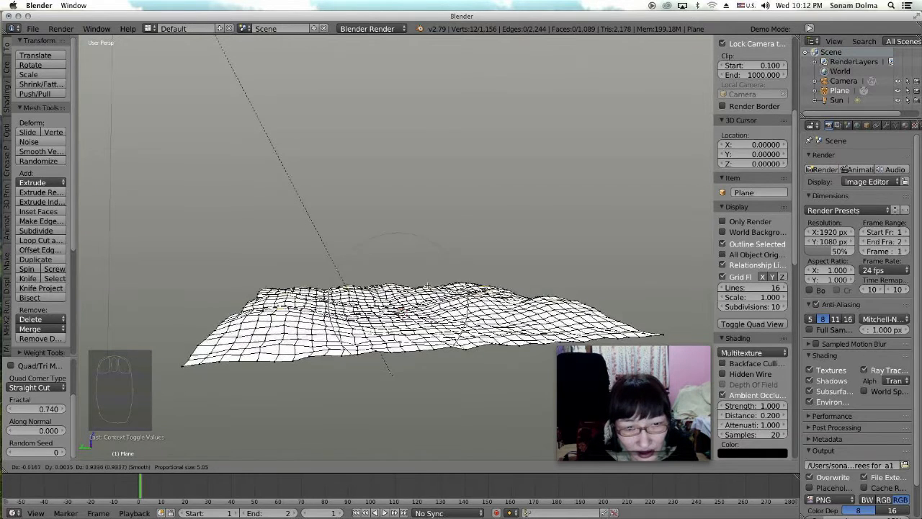
click(428, 275)
Raise one vertex near the middle of the terrain into a hill with proportional editing
middle_drag(428, 275, 434, 272)
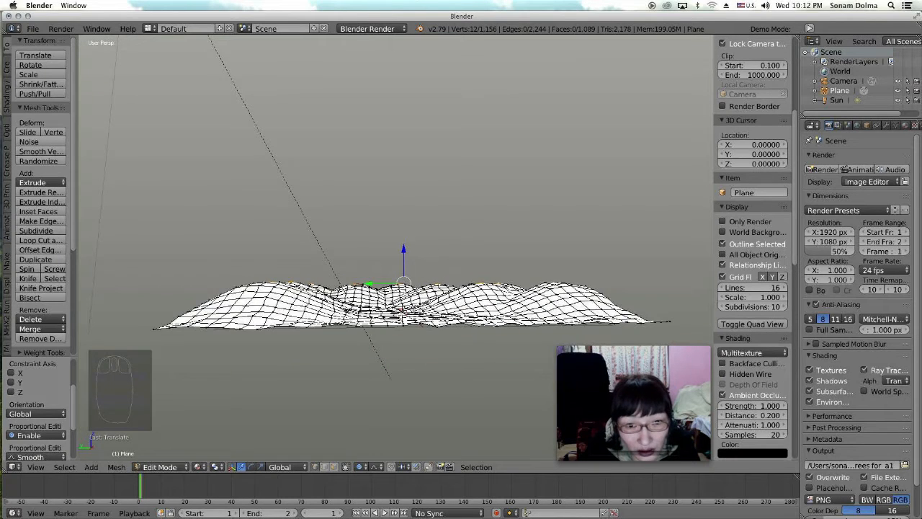
click(409, 307)
key(o)
key(g)
right_click(421, 258)
key(o)
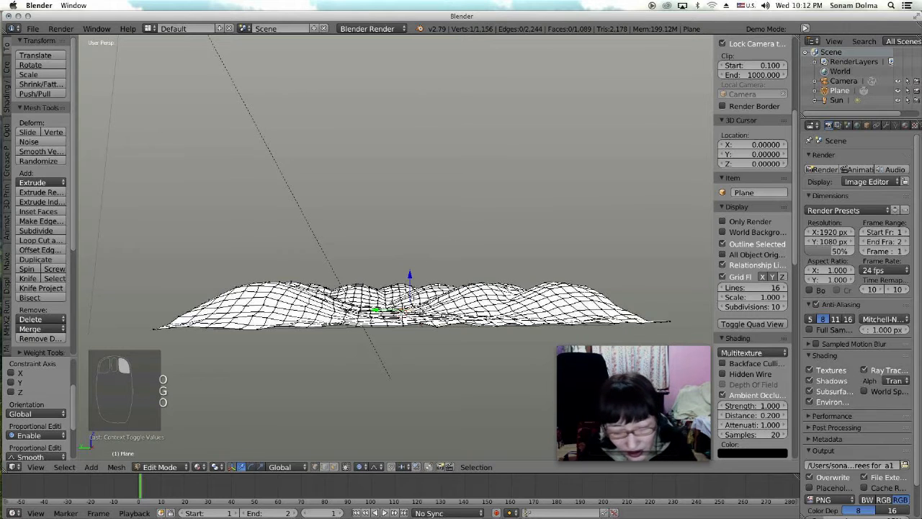
key(g)
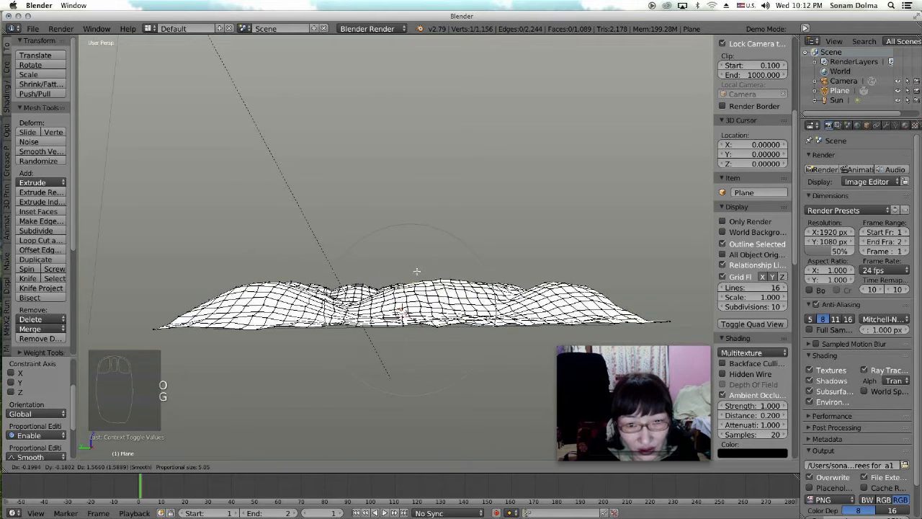
click(417, 257)
Lower the raised middle of the terrain with proportional editing
mouse_move(417, 257)
middle_down()
mouse_move(421, 288)
mouse_move(425, 257)
middle_up()
key(g)
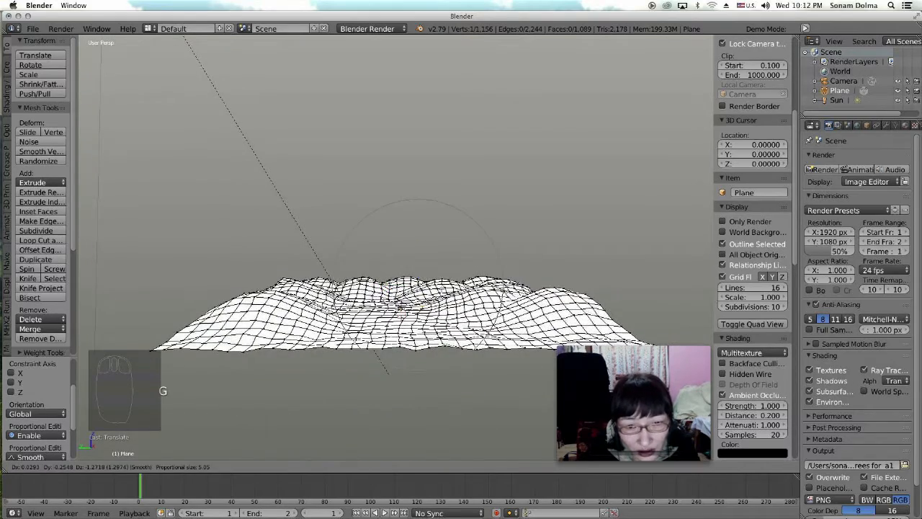
click(430, 277)
click(443, 276)
Select a vertex on the terrain's far edge, right of center, and raise it into a taller hill
middle_drag(443, 276, 447, 310)
scroll(447, 310, down, 1)
click(462, 239)
click(422, 239)
click(451, 240)
click(433, 238)
middle_drag(433, 239, 435, 225)
key(g)
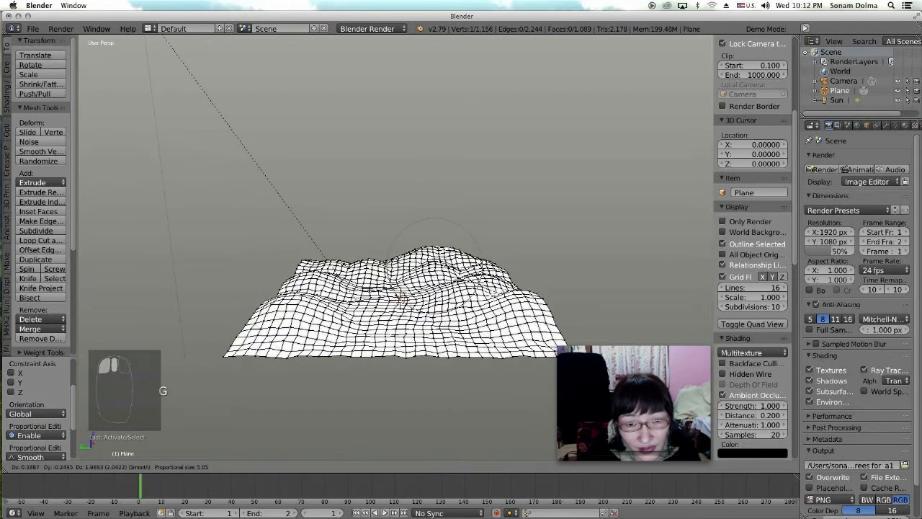
click(434, 240)
Raise a second hill on the left part of the far edge and pull the adjacent corner outward
click(347, 257)
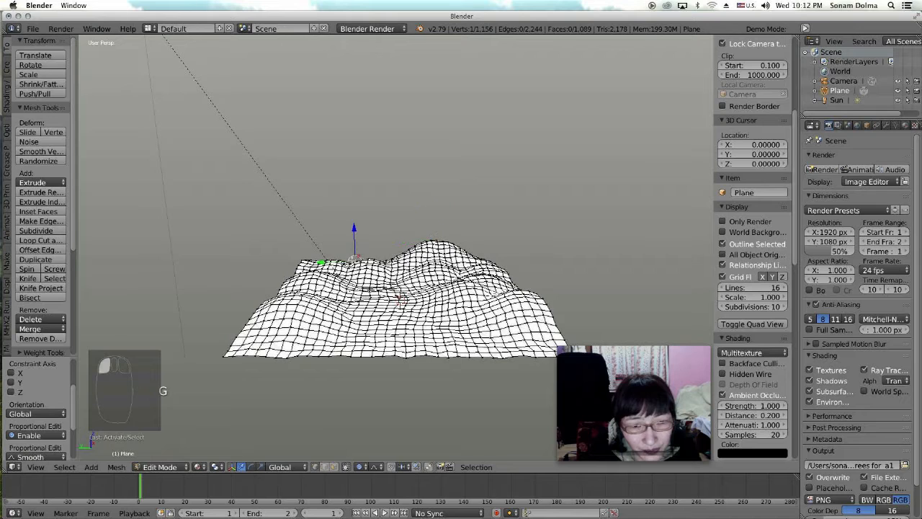
key(g)
click(343, 221)
click(316, 245)
key(g)
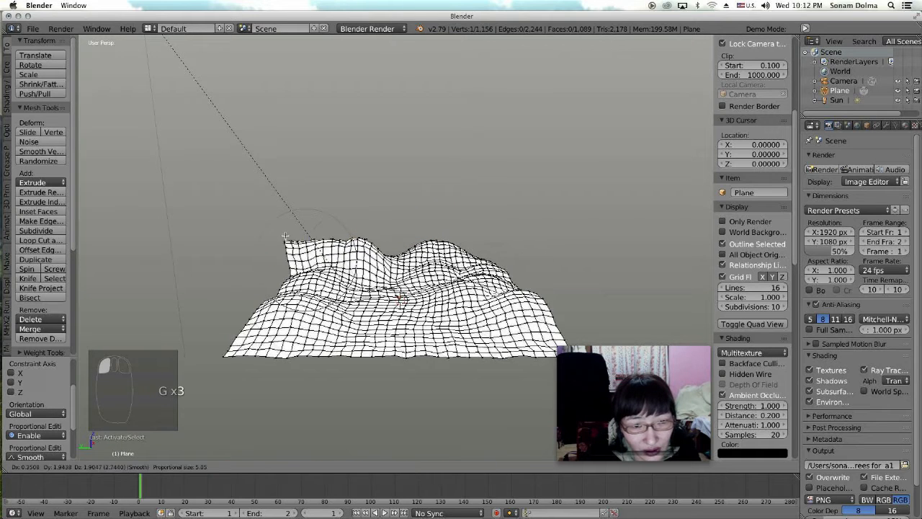
click(290, 251)
Pull the far right corner outward, adjust the right hill's slope, and raise the dip between the two far hills
click(496, 268)
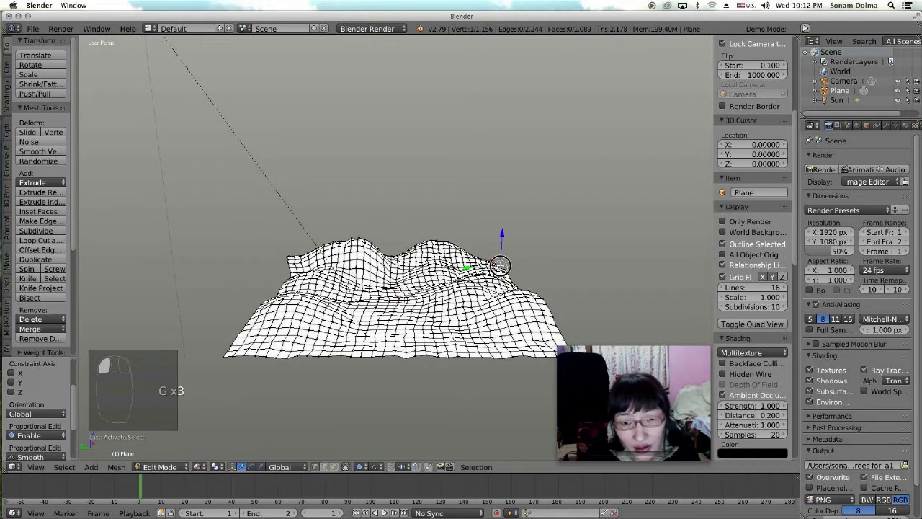
key(g)
click(530, 270)
click(469, 245)
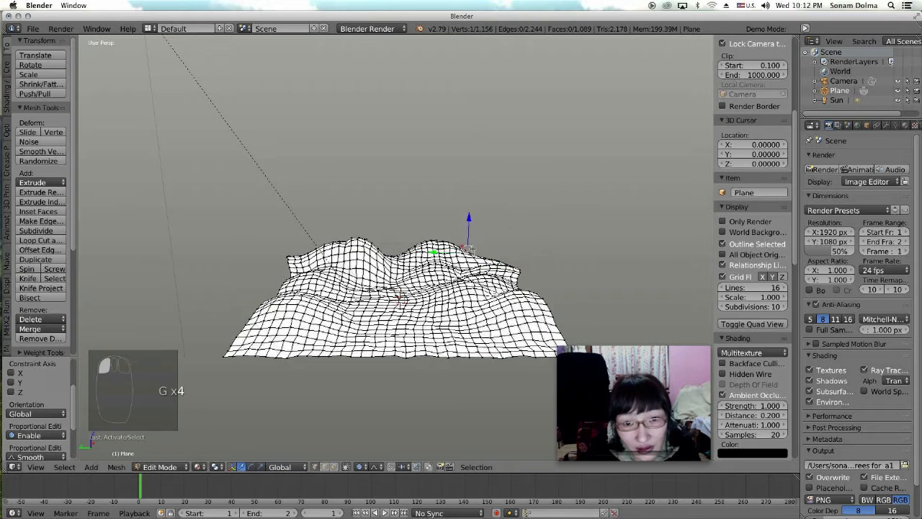
key(g)
click(469, 248)
click(363, 254)
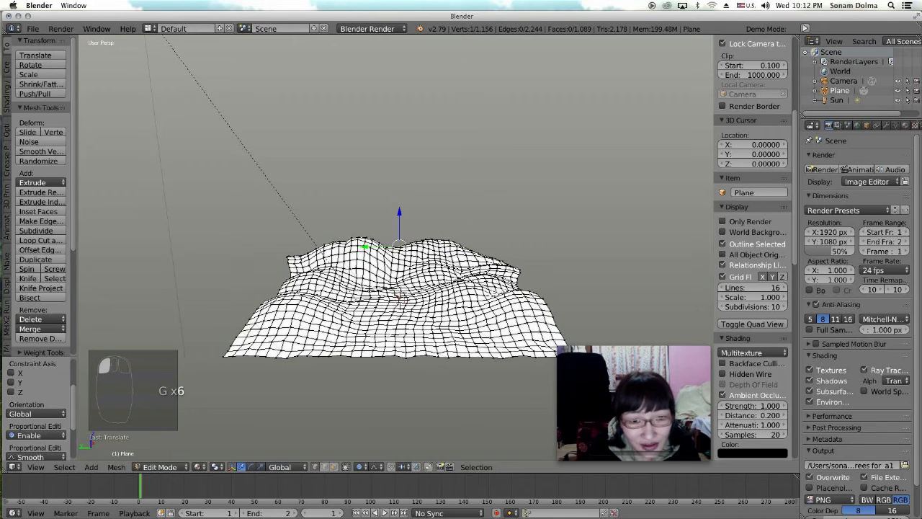
Pull the terrain's left edge outward at several vertices with proportional editing to widen that side
key(g)
click(287, 280)
key(g)
click(267, 277)
click(288, 303)
key(g)
click(253, 292)
Pull two areas along the terrain's right edge outward to broaden and smooth that side
click(549, 306)
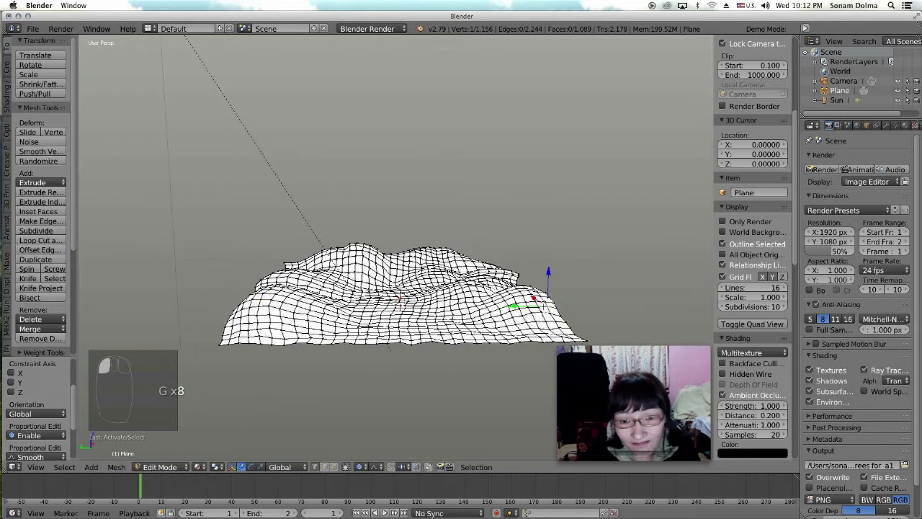
key(g)
click(580, 315)
click(512, 284)
key(g)
click(526, 281)
Return to Object Mode and give the terrain a new material with a brown diffuse color, about RGB 0.334, 0.197, 0.116
scroll(530, 280, up, 3)
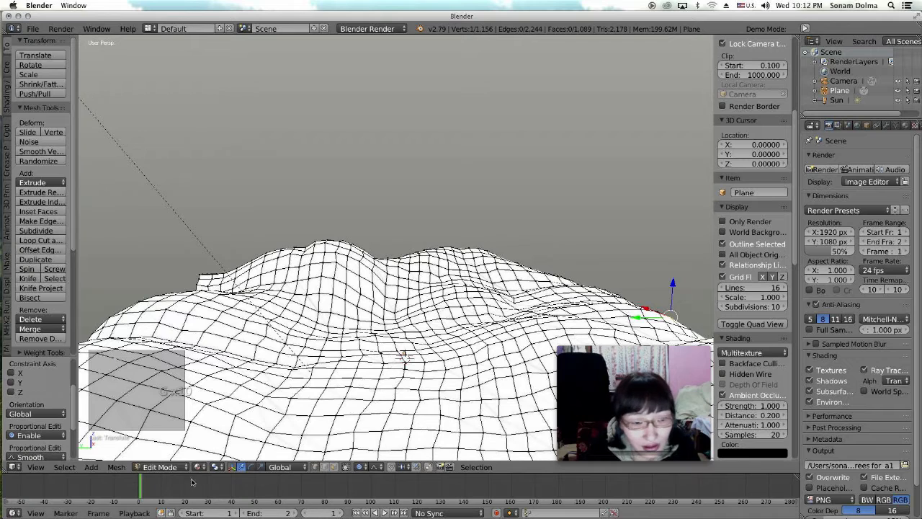
click(152, 467)
click(165, 455)
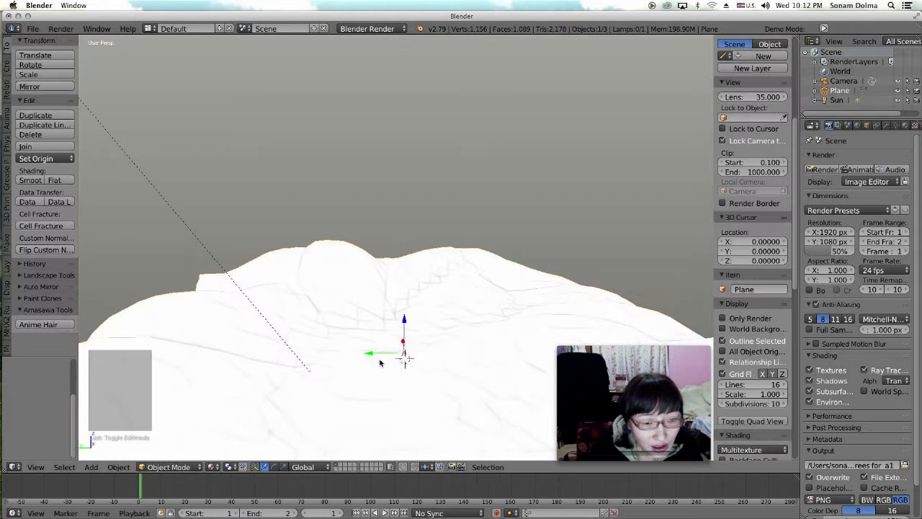
scroll(450, 353, down, 4)
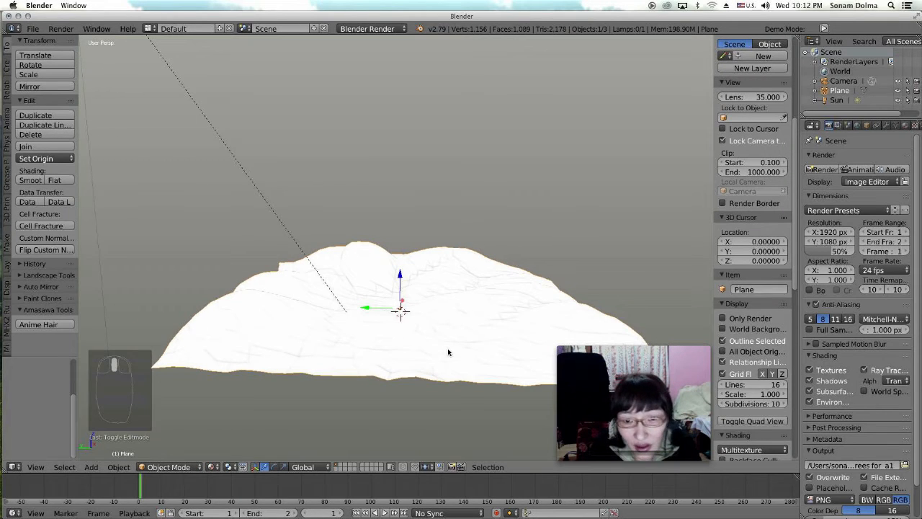
click(906, 126)
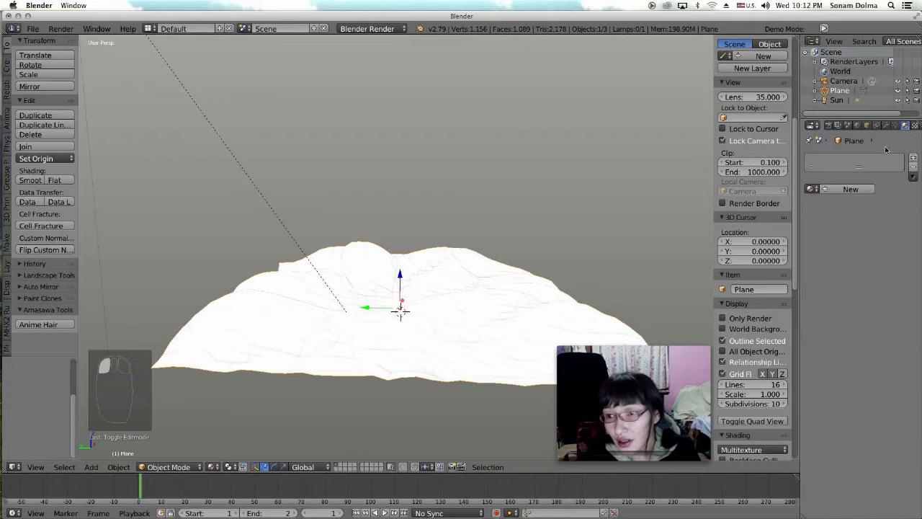
click(836, 189)
click(832, 307)
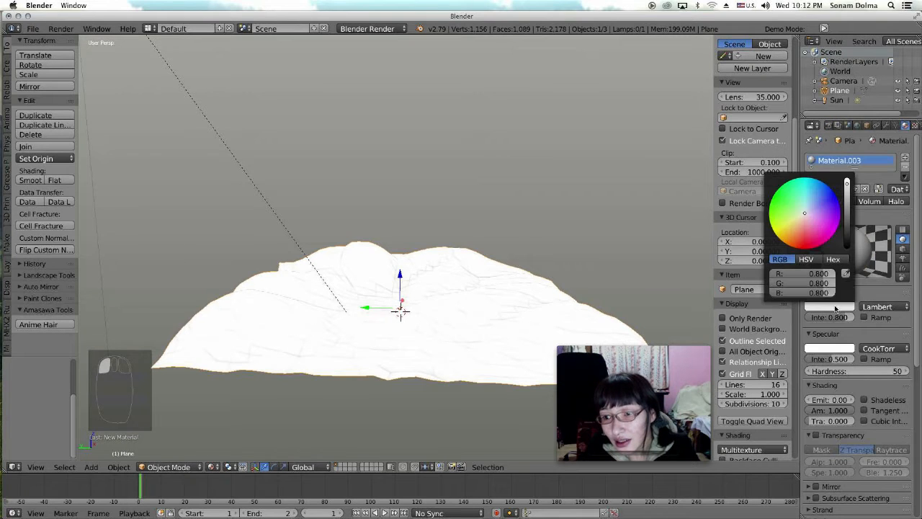
drag(803, 216, 798, 225)
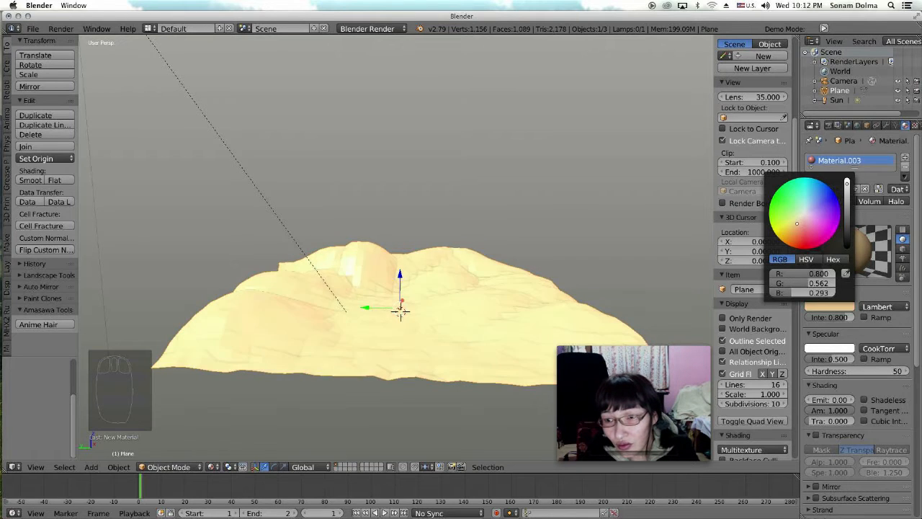
click(849, 204)
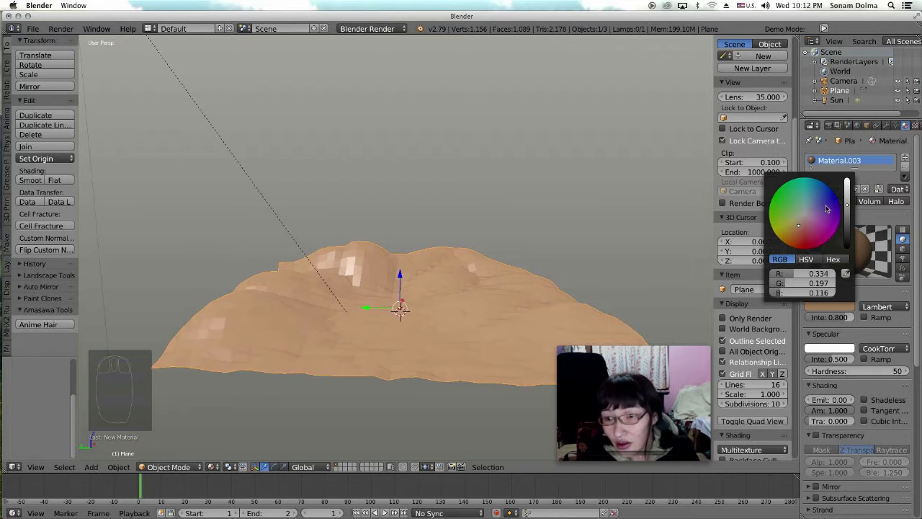
Shade the terrain smooth and set its material's specular intensity to 0
click(30, 180)
scroll(510, 337, up, 2)
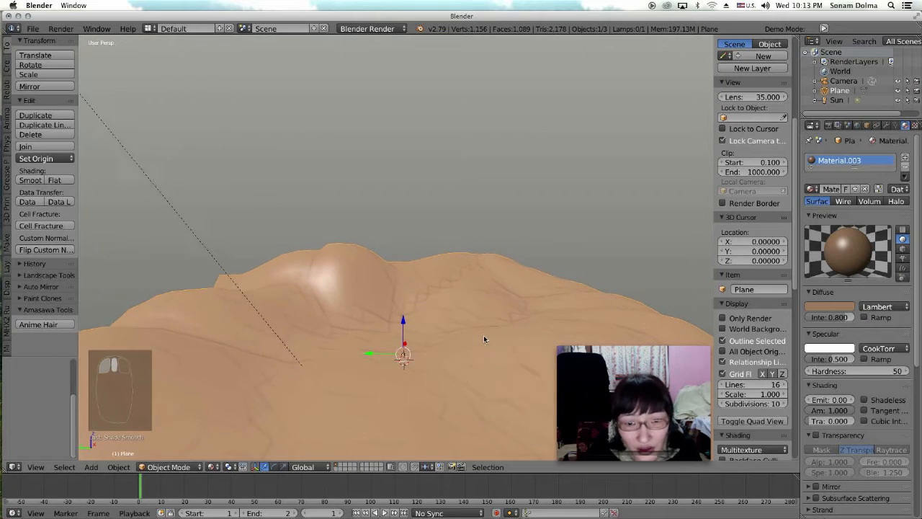
drag(839, 359, 801, 359)
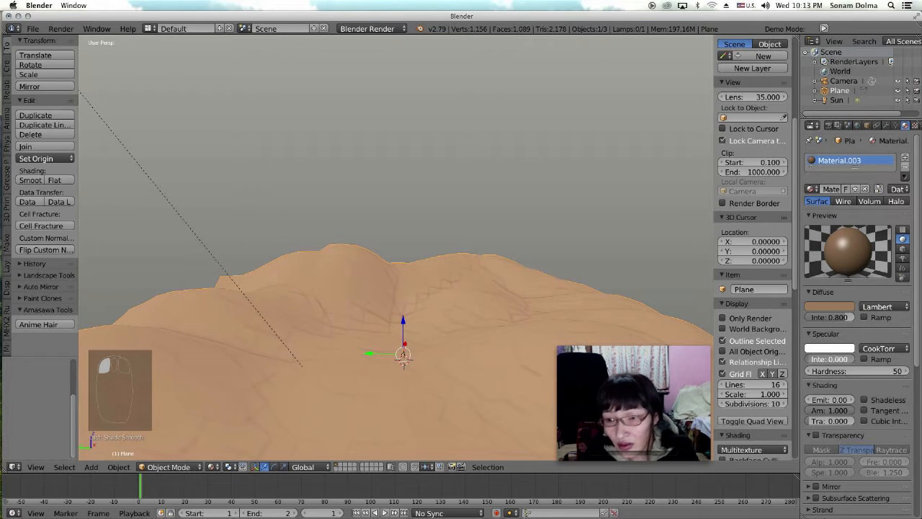
scroll(332, 278, down, 2)
scroll(332, 278, down, 1)
middle_drag(410, 311, 409, 307)
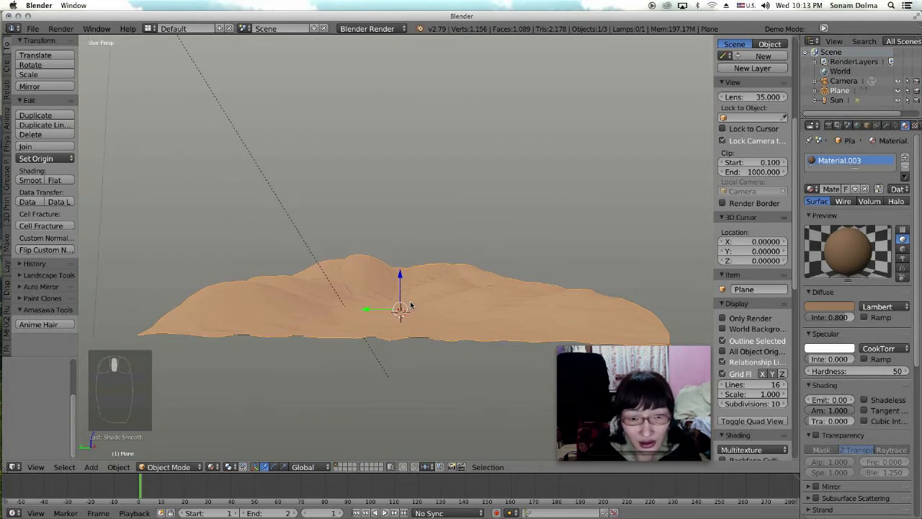
scroll(429, 328, up, 3)
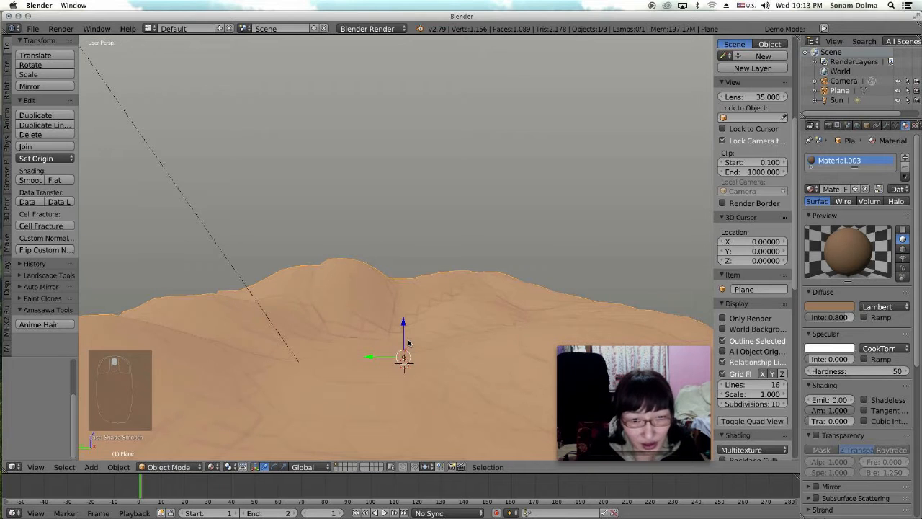
Import "Trees for a0002.png" from the Desktop with Images as Planes, browsing the files as thumbnails
key(shift+a)
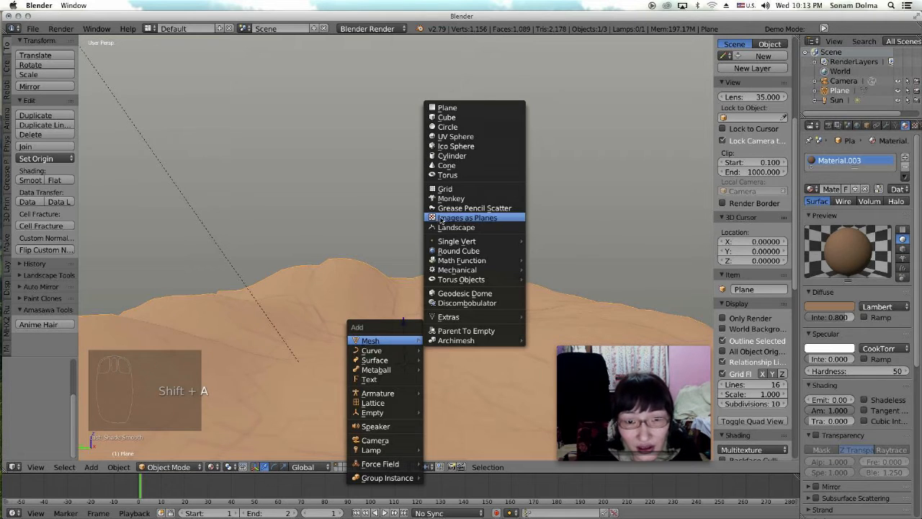
key(Escape)
key(shift+a)
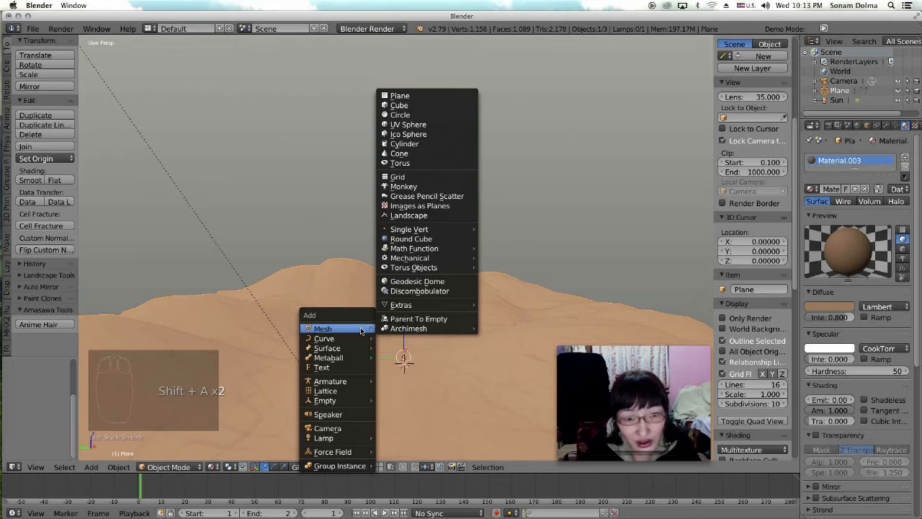
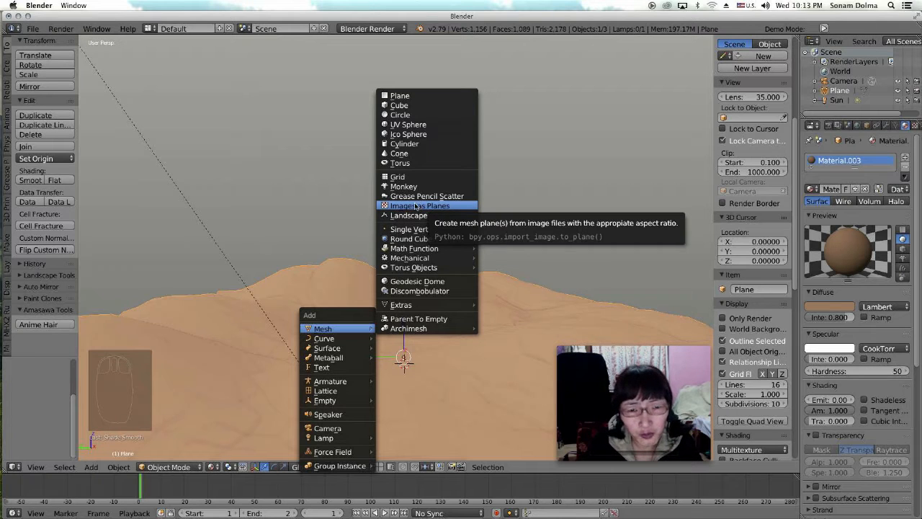
click(418, 208)
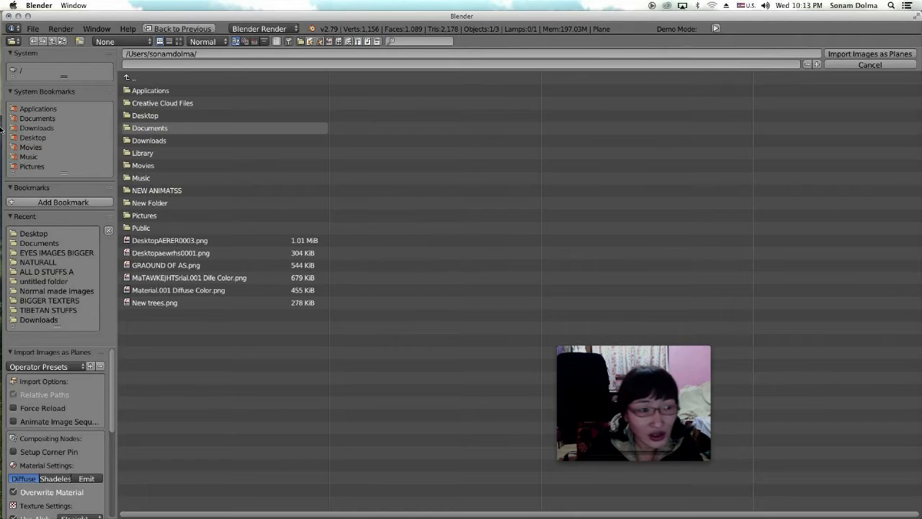
click(29, 138)
click(179, 41)
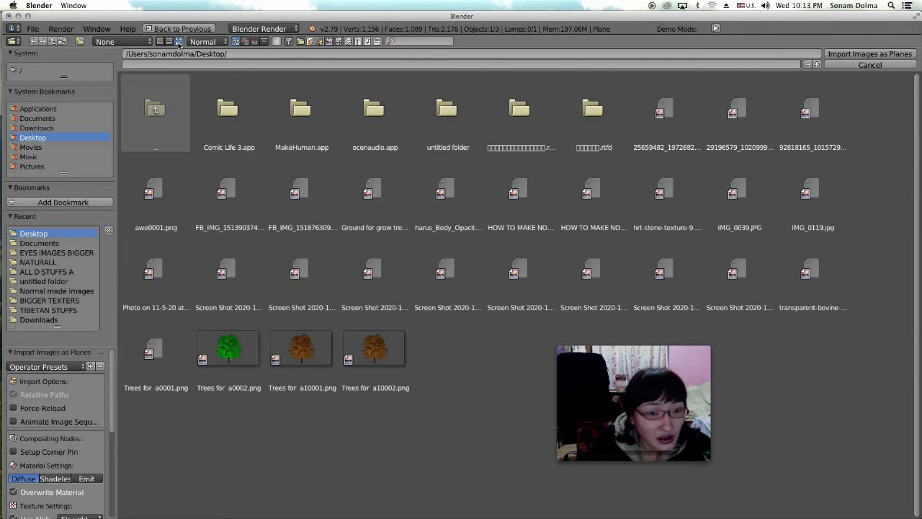
click(239, 342)
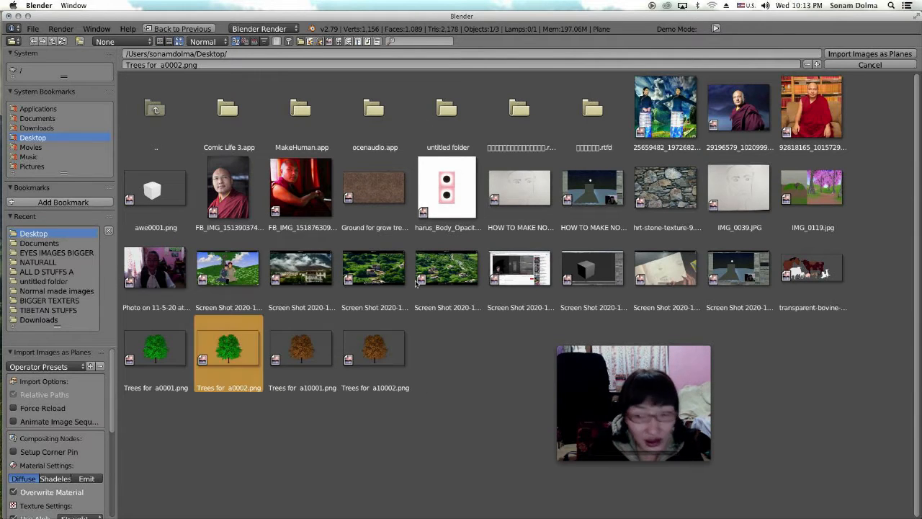
click(891, 54)
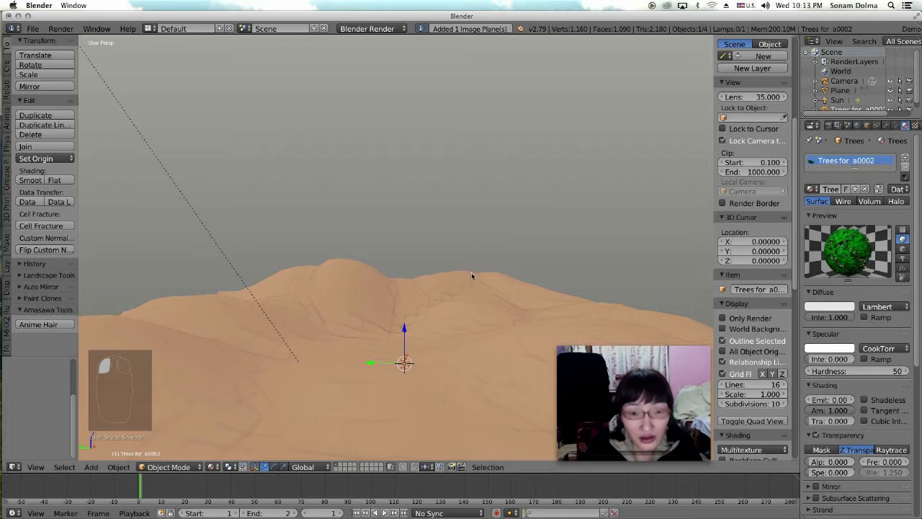
Scale up the imported tree plane and raise it until its trunk clears the ground
middle_drag(422, 322, 412, 340)
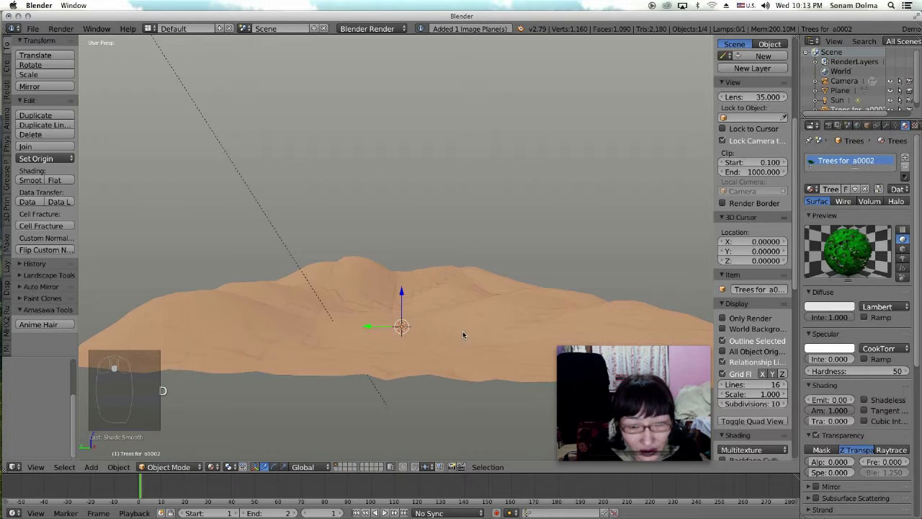
key(s)
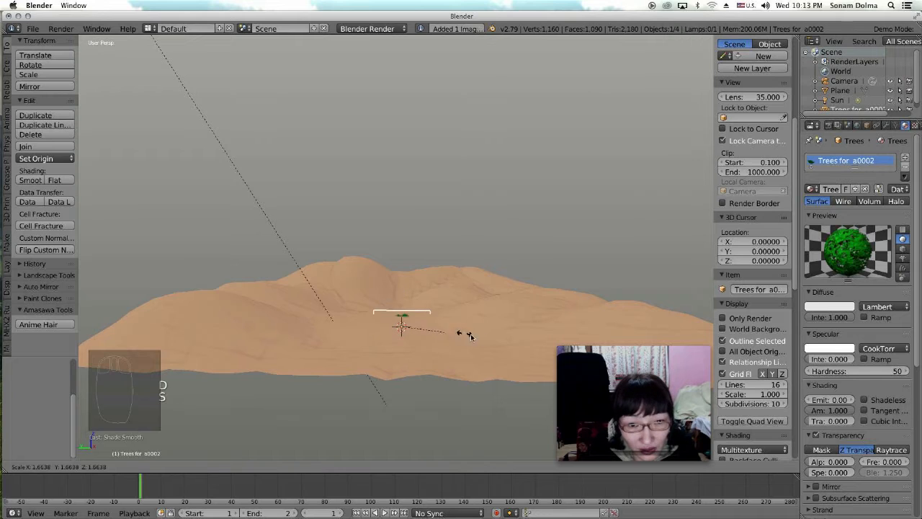
click(395, 350)
key(g)
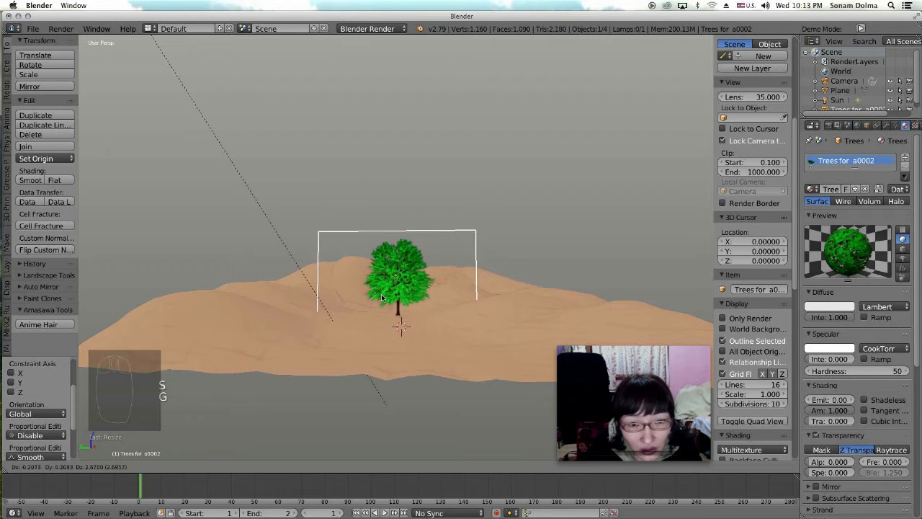
click(369, 301)
Check the tree plane from above, enlarge it considerably, and raise it so the trunk stands on the terrain
middle_drag(465, 319, 134, 450)
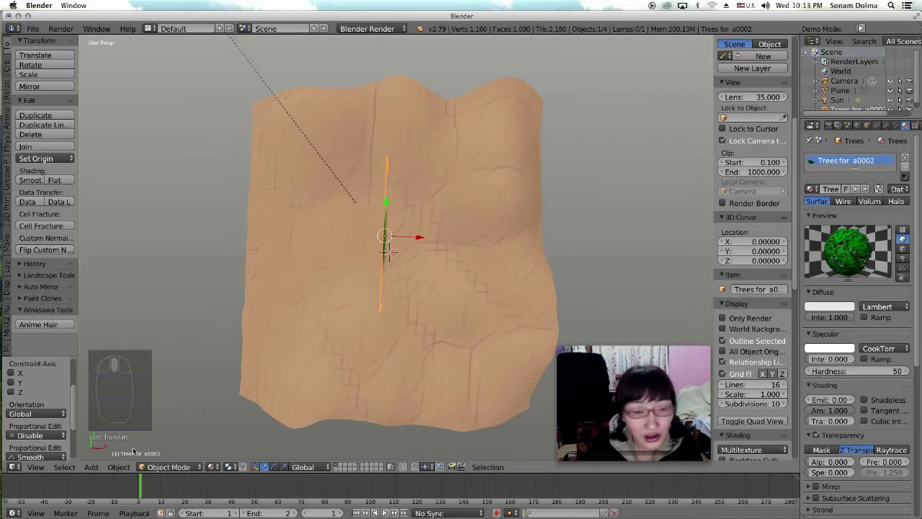
click(36, 467)
click(52, 415)
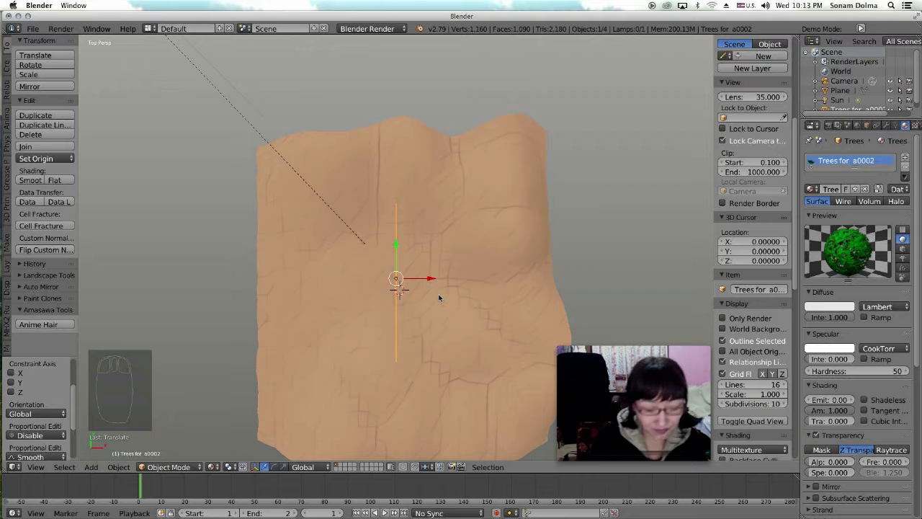
middle_drag(484, 344, 476, 253)
scroll(489, 372, up, 1)
key(g)
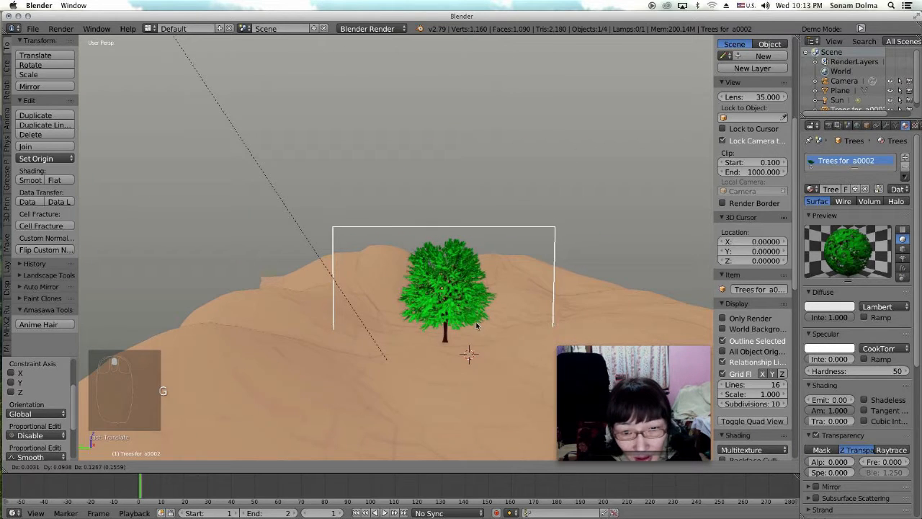
key(s)
click(591, 324)
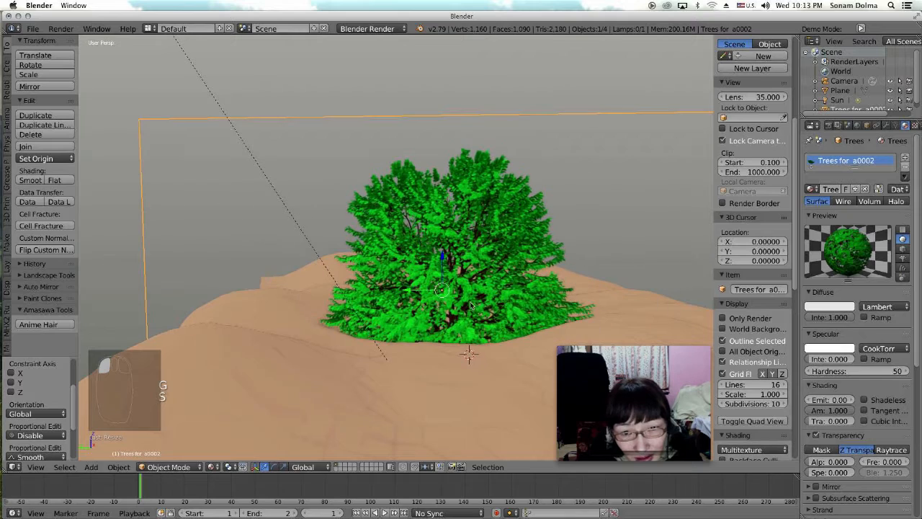
key(g)
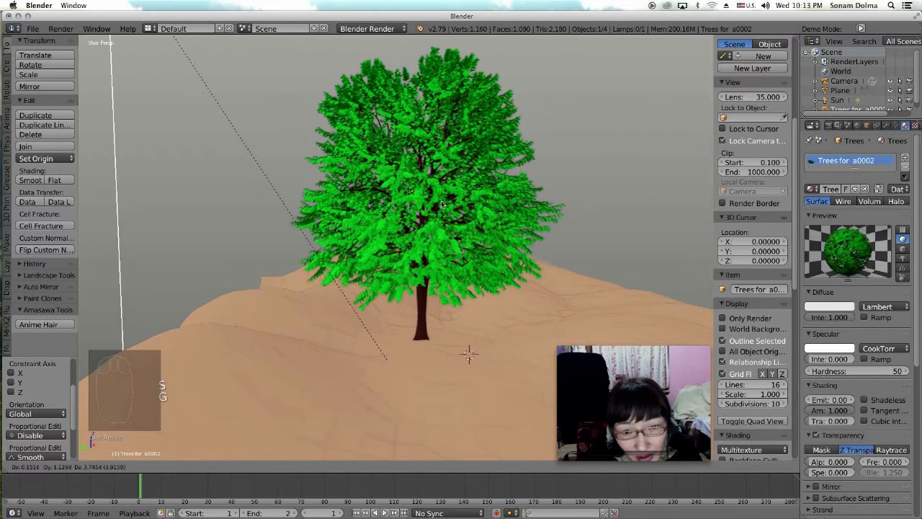
click(440, 203)
Shrink the tree plane somewhat and lower it so the trunk's base rests on the terrain again
middle_drag(393, 337, 388, 325)
scroll(386, 324, down, 4)
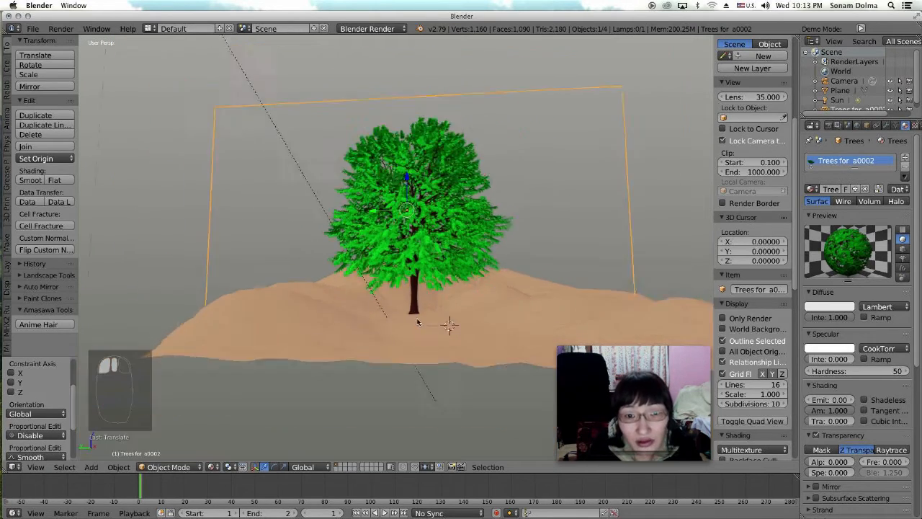
scroll(458, 281, up, 3)
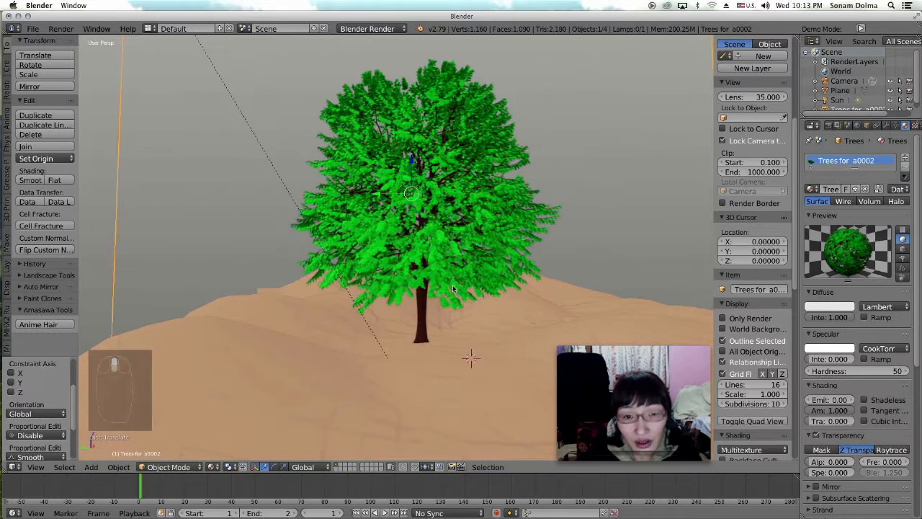
key(s)
click(483, 293)
key(g)
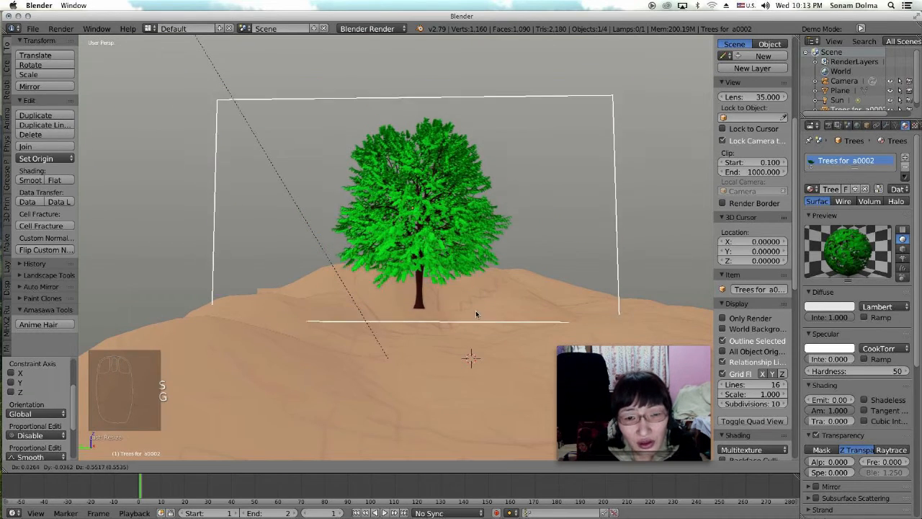
click(472, 339)
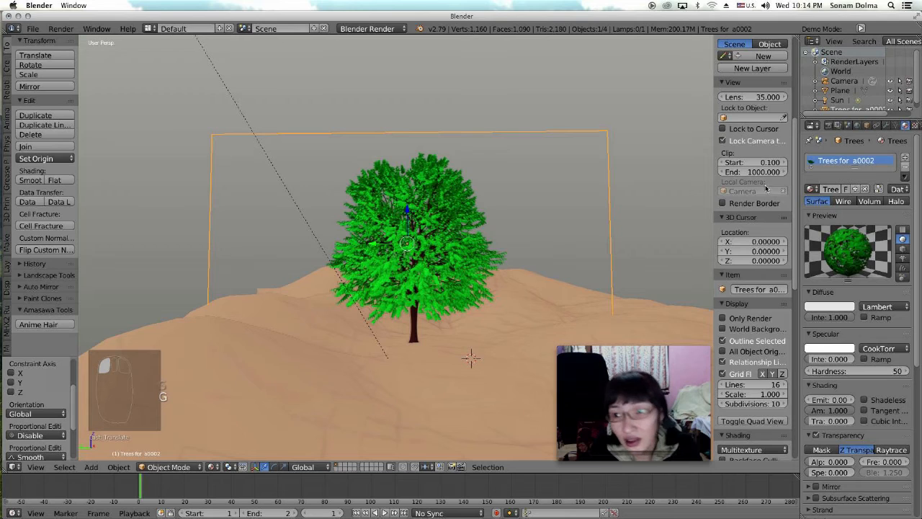
Check the render output settings and enlarge the tree plane slightly
click(828, 127)
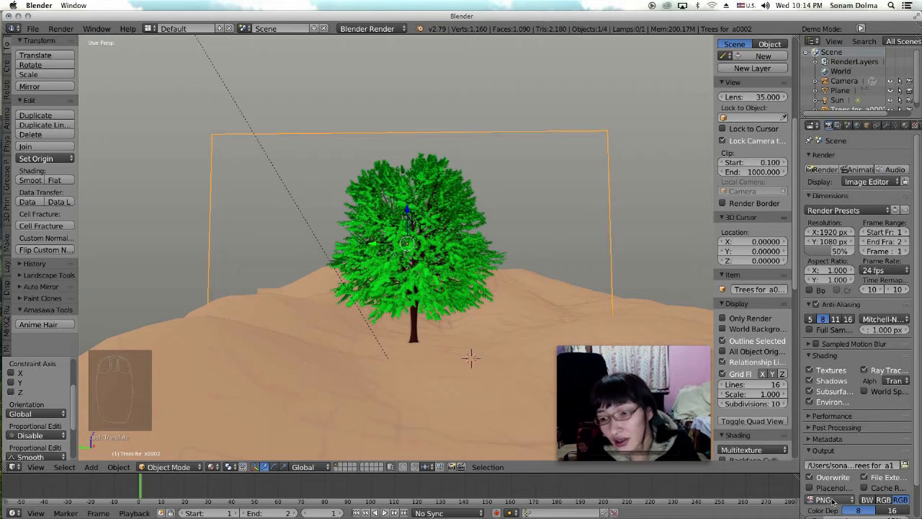
middle_drag(407, 275, 415, 275)
middle_drag(509, 254, 497, 256)
scroll(495, 257, up, 1)
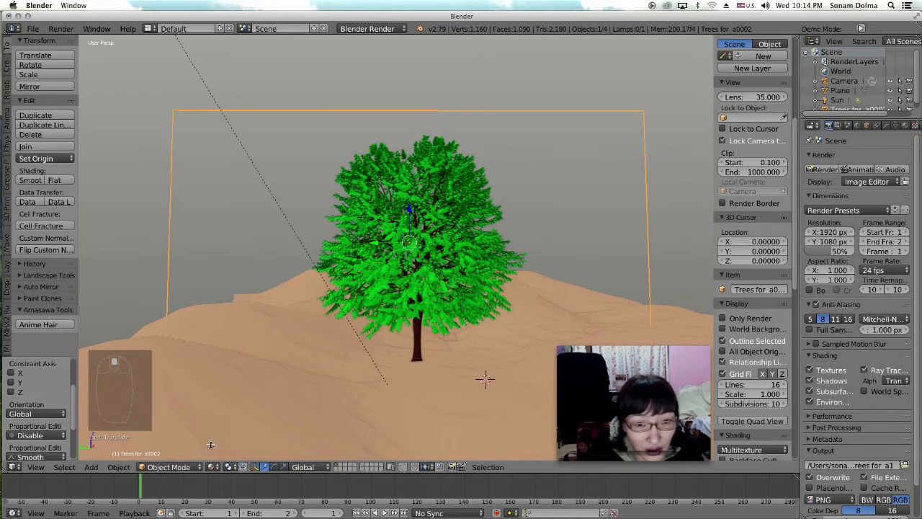
key(s)
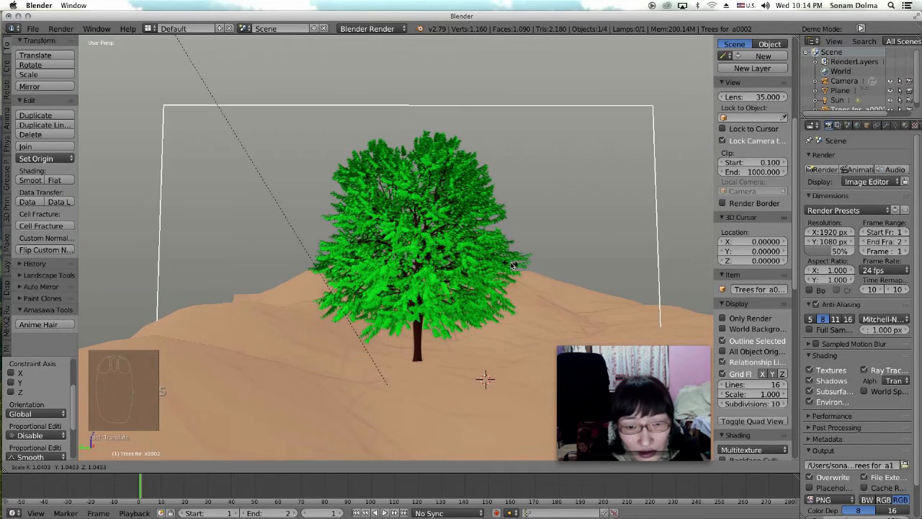
click(425, 309)
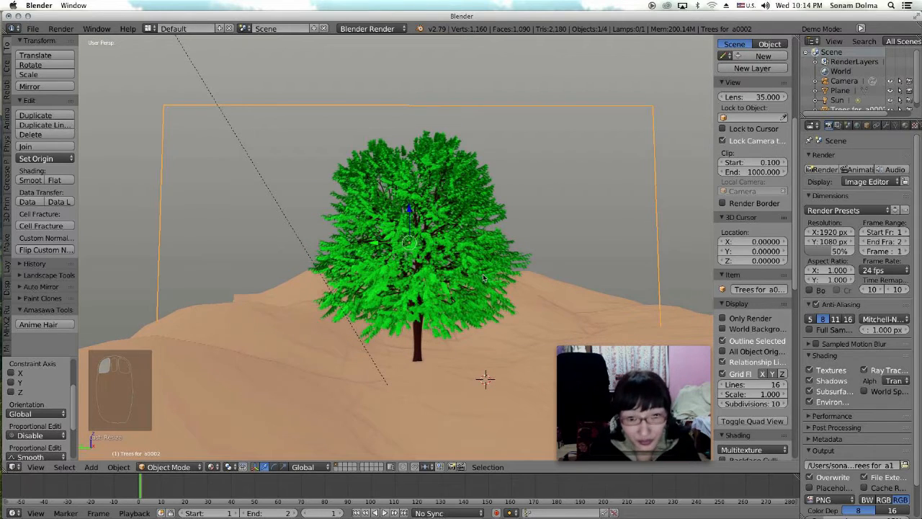
From above, duplicate the tree plane in place and rotate the copy perpendicular to the original, forming a cross
scroll(472, 298, down, 1)
scroll(479, 300, up, 8)
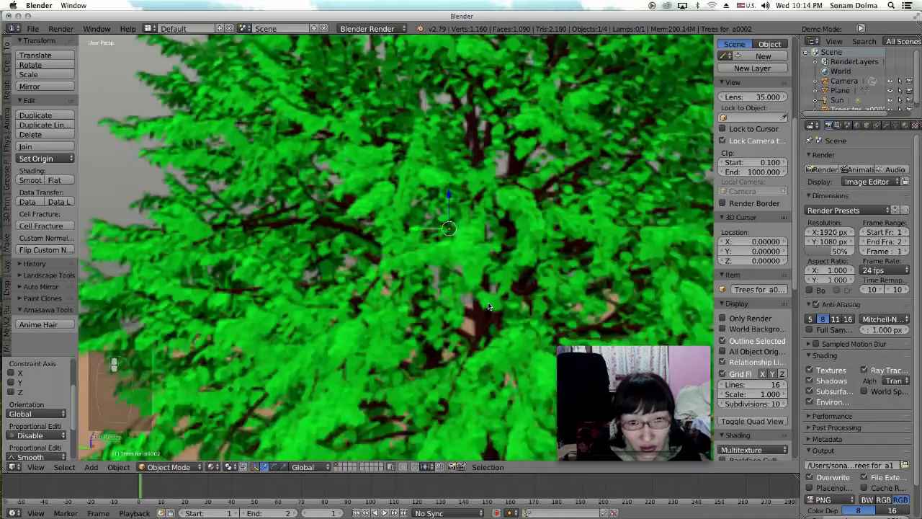
scroll(488, 299, down, 8)
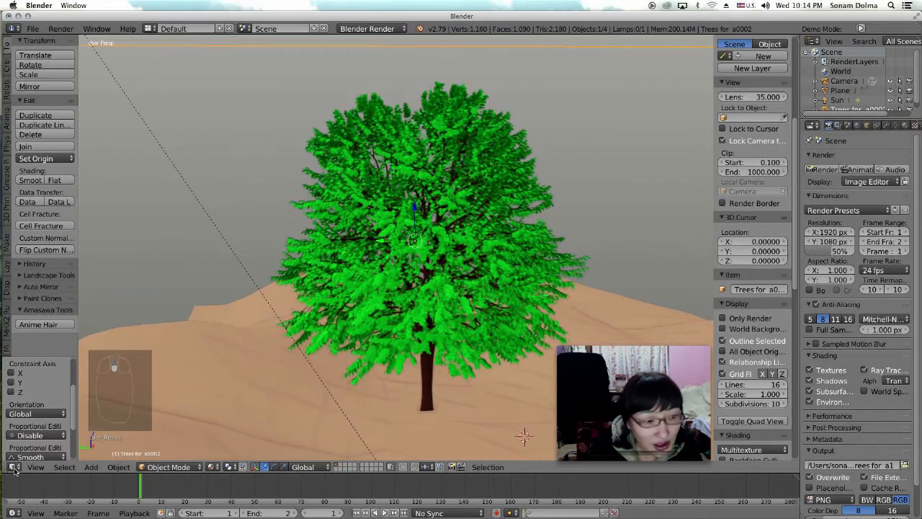
click(35, 467)
click(44, 427)
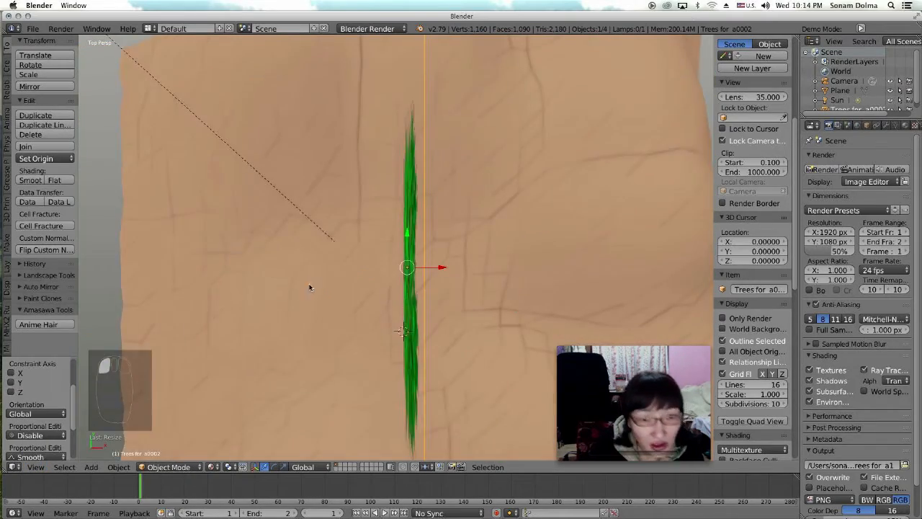
scroll(330, 283, down, 5)
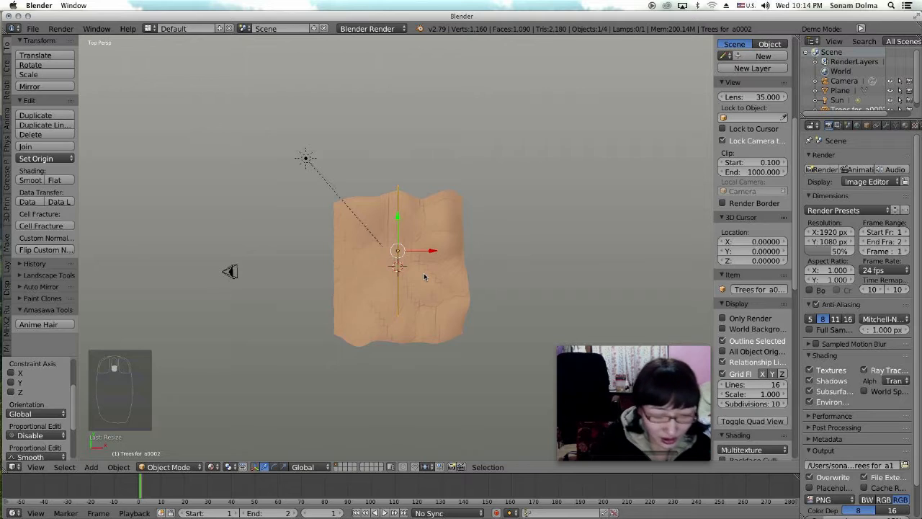
key(shift+d)
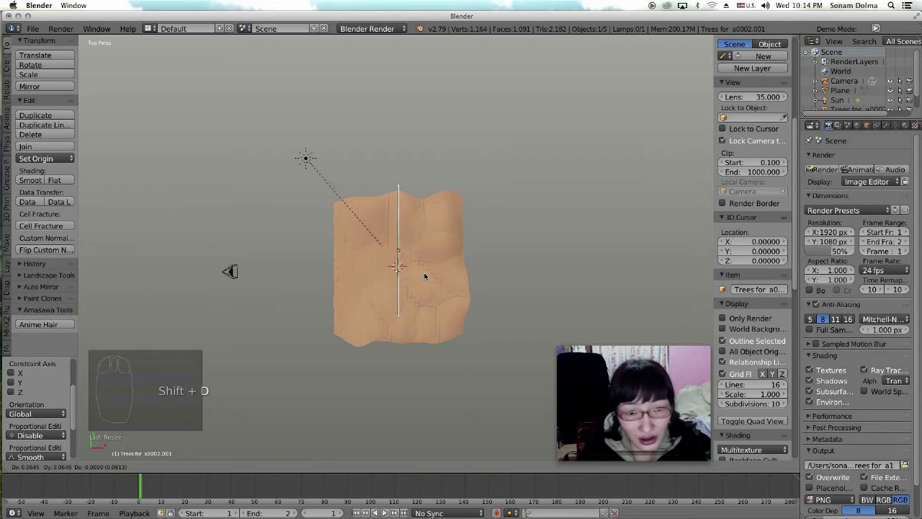
right_click(425, 276)
key(r)
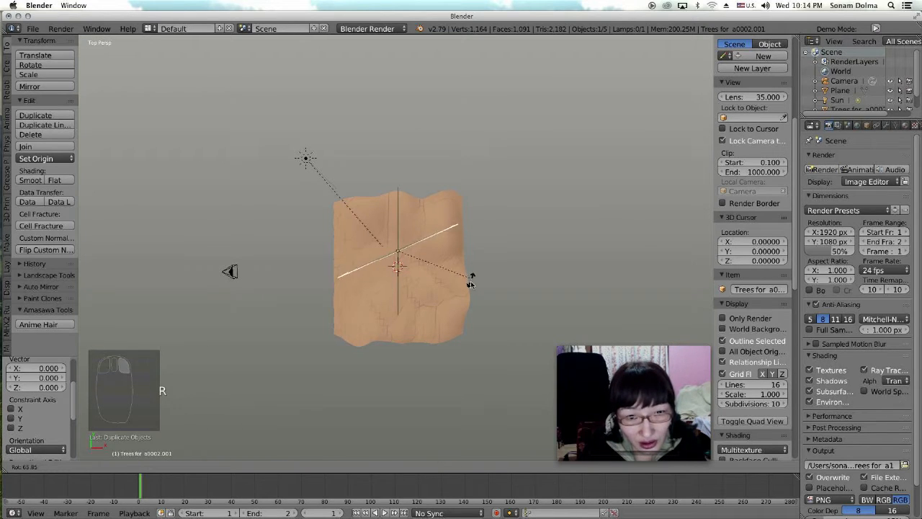
click(449, 305)
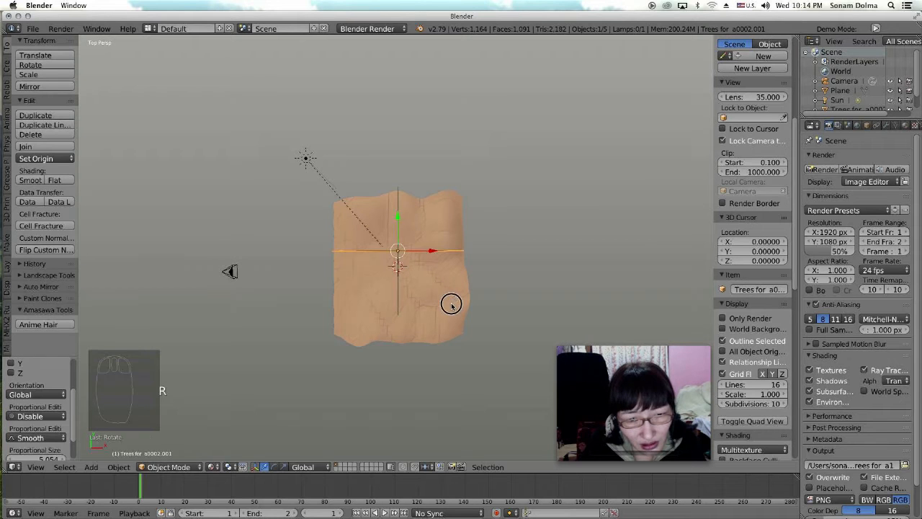
scroll(449, 300, up, 2)
middle_drag(399, 309, 489, 206)
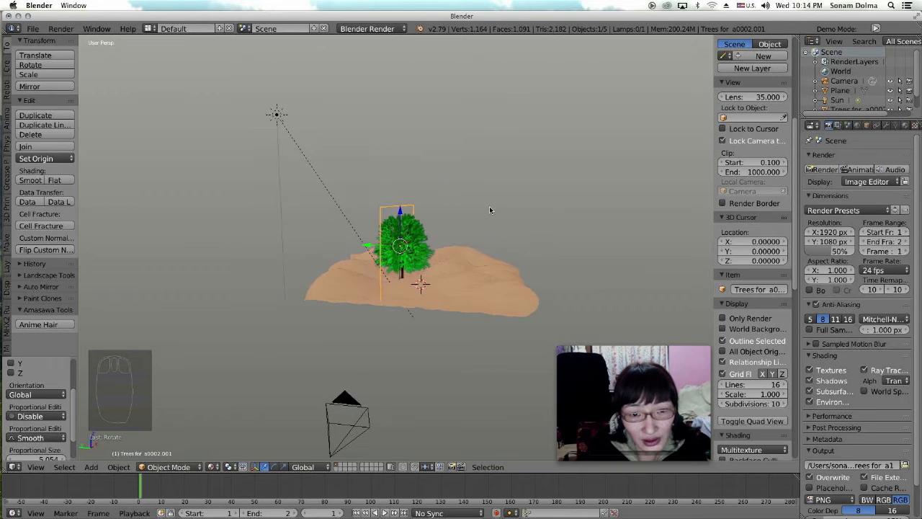
Select both crossed tree planes and join them into a single object
scroll(434, 302, up, 3)
middle_drag(442, 304, 469, 261)
shift+click(445, 257)
scroll(448, 269, down, 3)
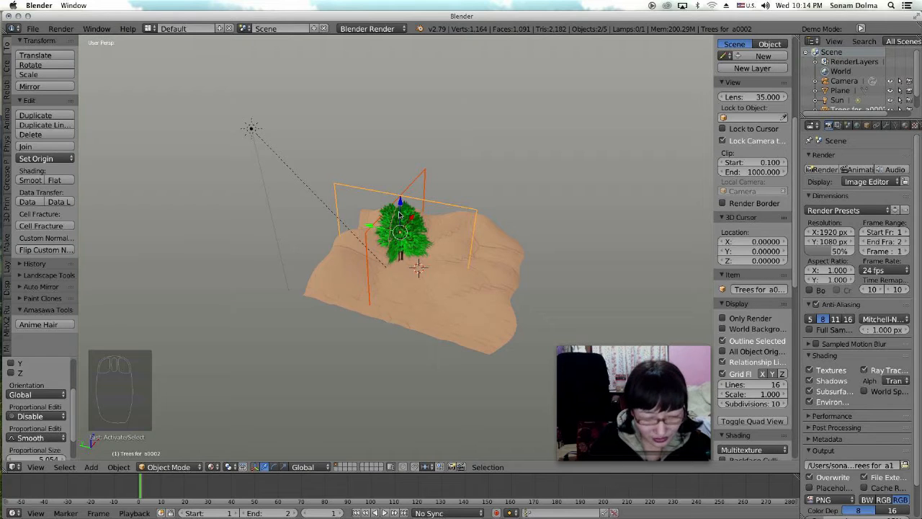
key(ctrl+j)
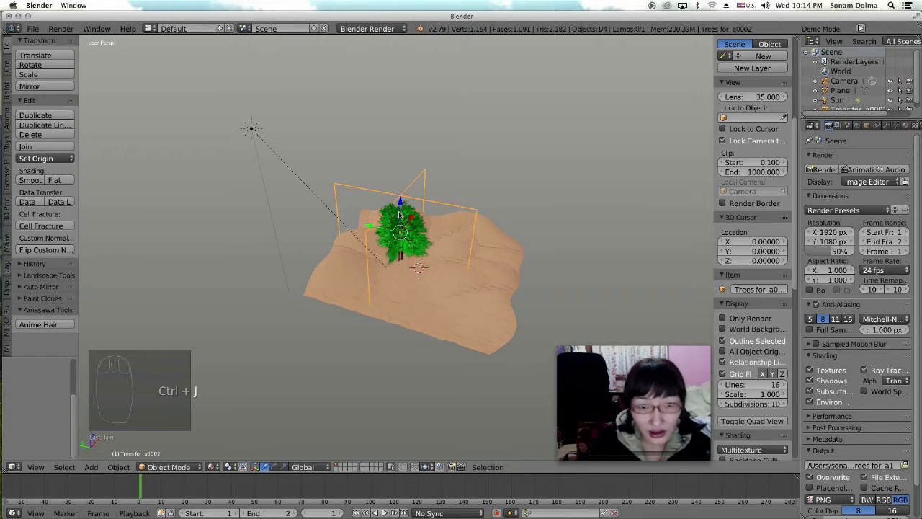
Scale down the joined cross-plane tree and lower it so its trunk stands on the terrain
middle_drag(426, 276, 469, 267)
key(s)
click(465, 276)
key(g)
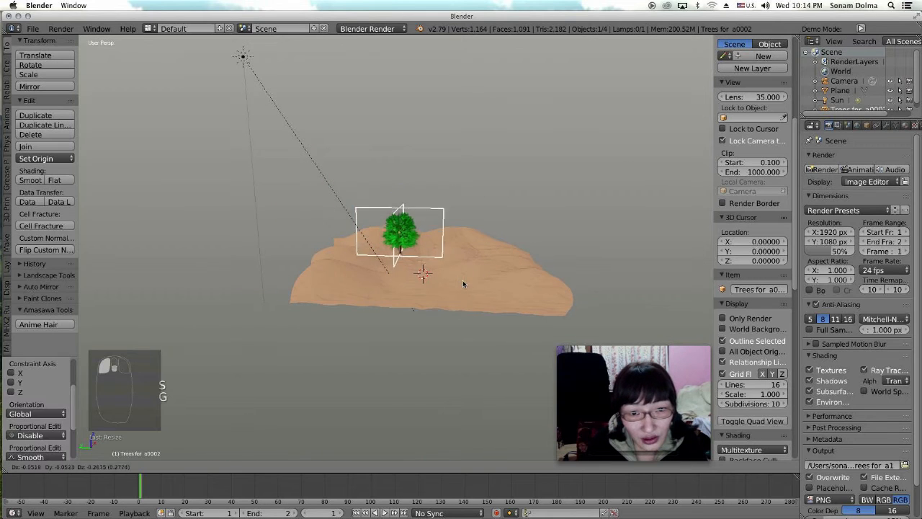
click(463, 292)
scroll(469, 293, up, 5)
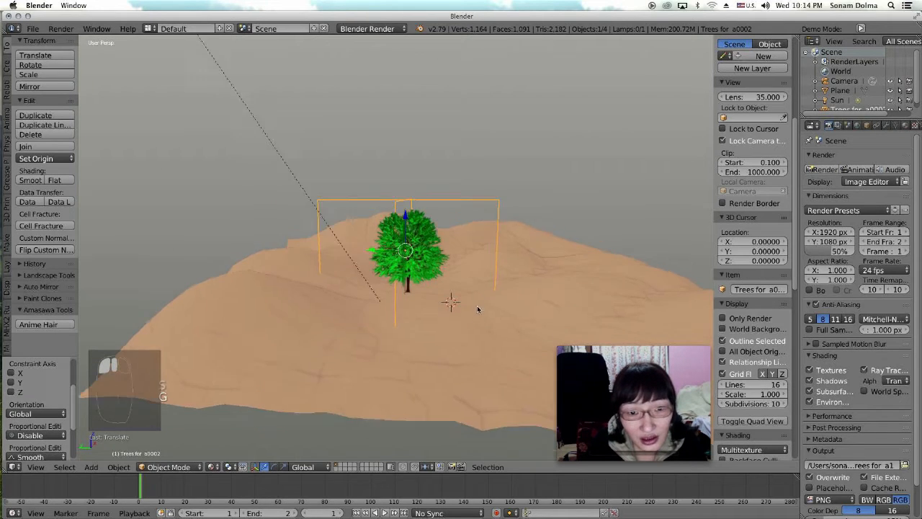
Duplicate the cross-plane tree to one side, shrink the copy, and set its trunk on the terrain
key(shift+d)
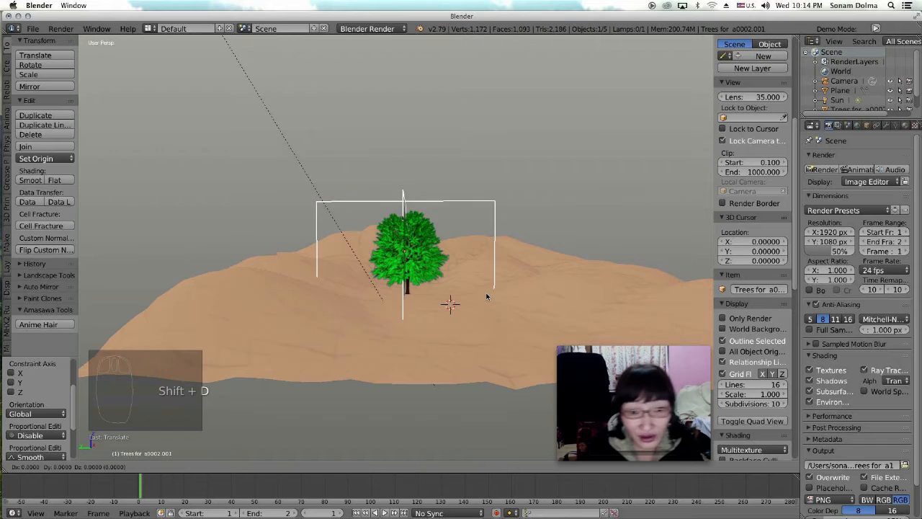
click(593, 278)
middle_drag(572, 293, 512, 336)
key(s)
click(482, 331)
key(g)
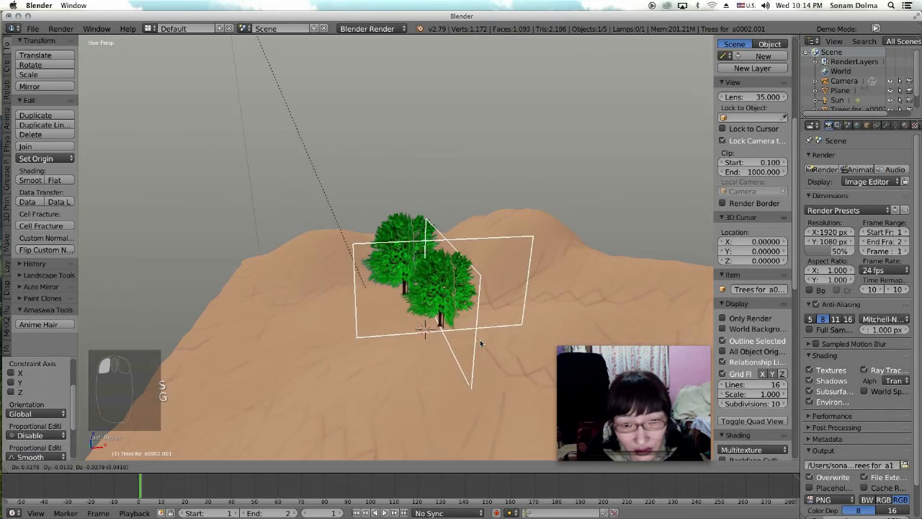
click(500, 361)
middle_drag(500, 361, 548, 344)
scroll(548, 344, up, 3)
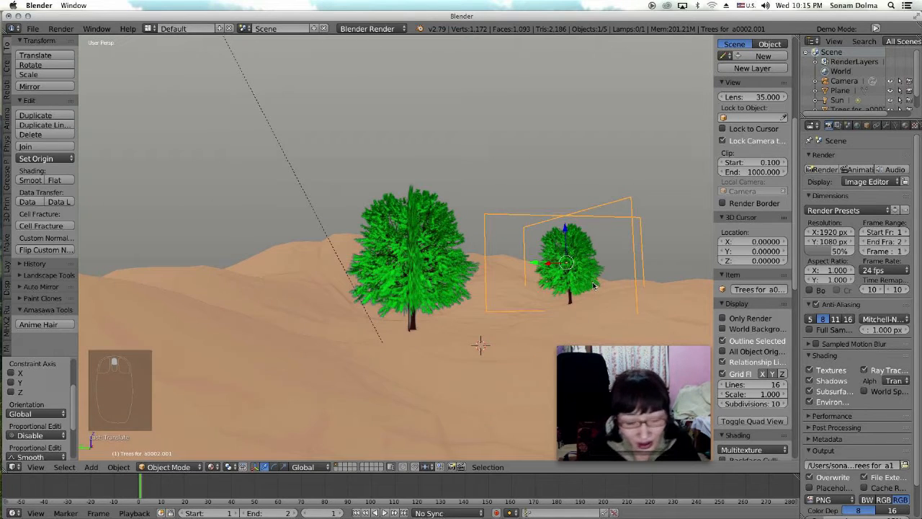
Duplicate the small tree and place the copy on the slope on the opposite side of the large tree
key(shift+d)
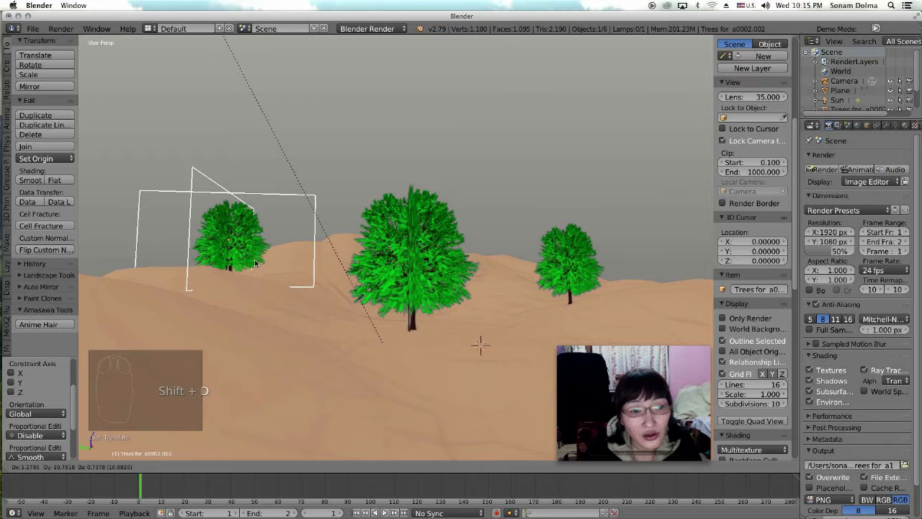
click(258, 253)
scroll(268, 303, down, 3)
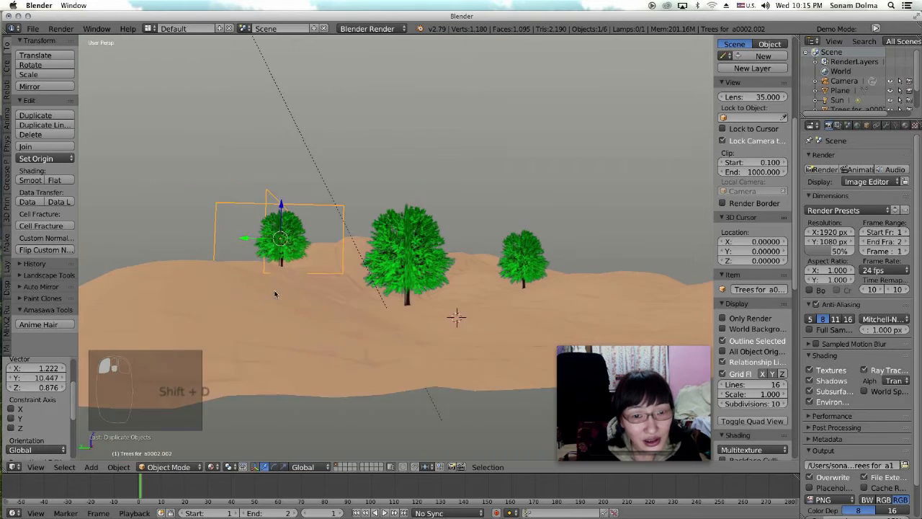
middle_drag(389, 307, 415, 286)
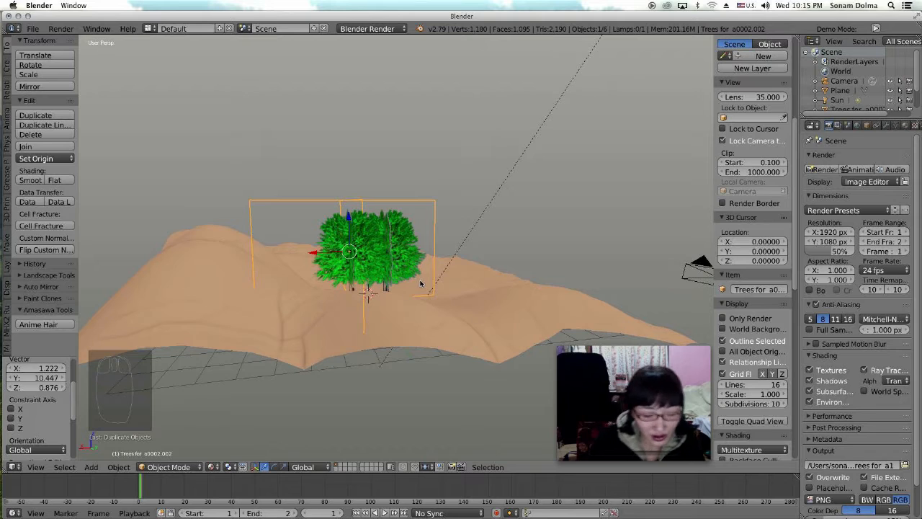
Duplicate the small tree twice more, placing one copy on the far hilltop and another farther along the same side
key(shift+d)
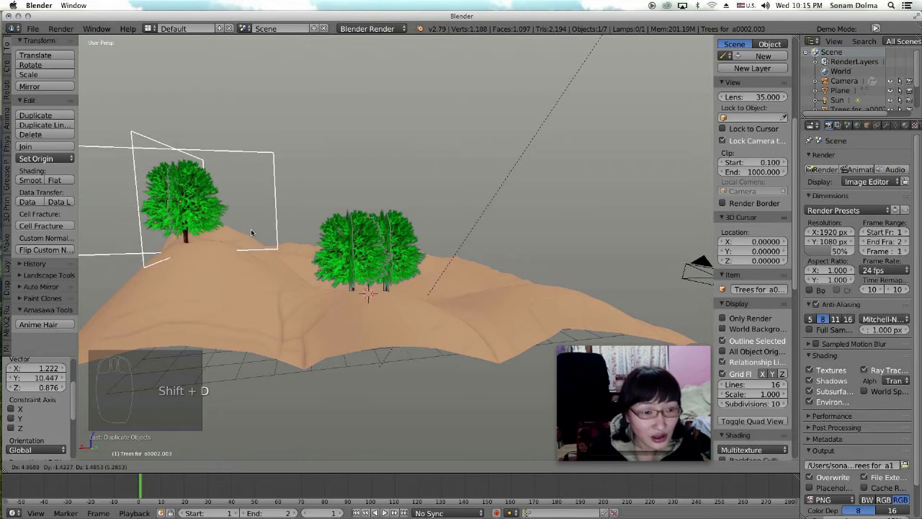
click(227, 242)
middle_drag(228, 241, 405, 286)
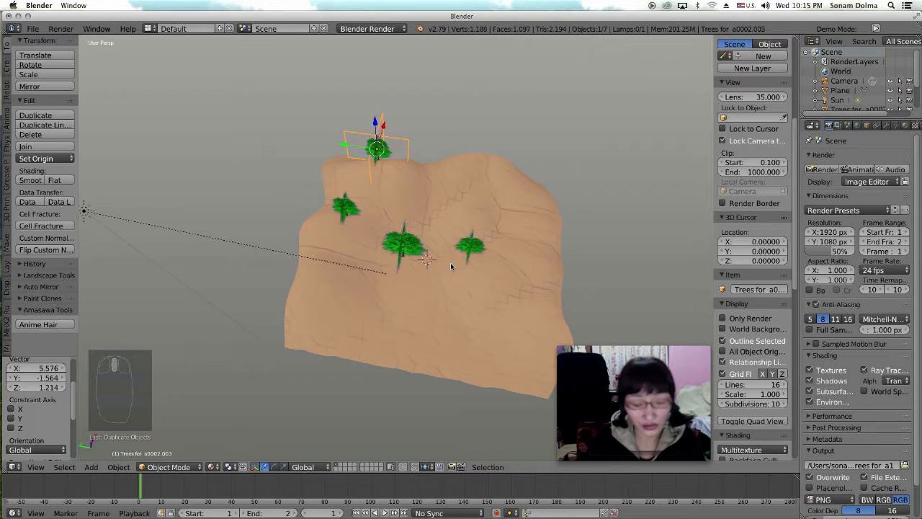
key(shift+d)
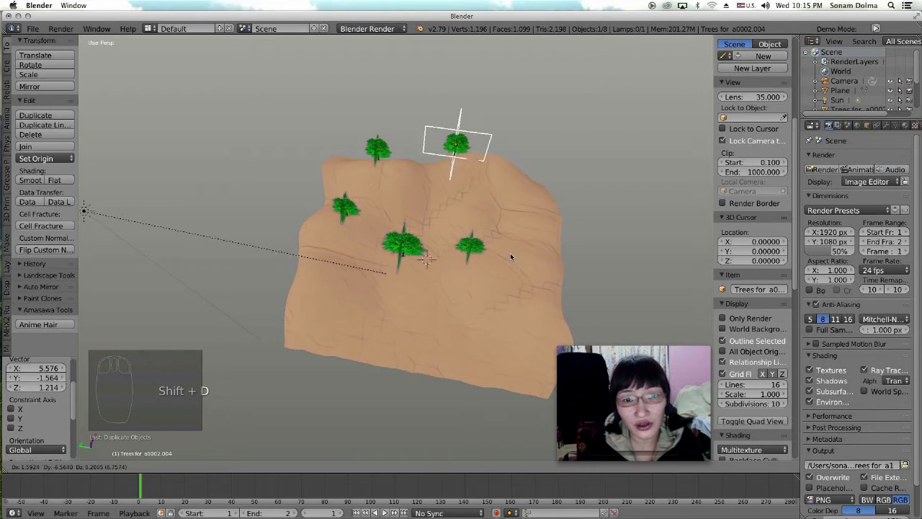
click(505, 268)
middle_drag(505, 267, 460, 281)
scroll(462, 281, down, 6)
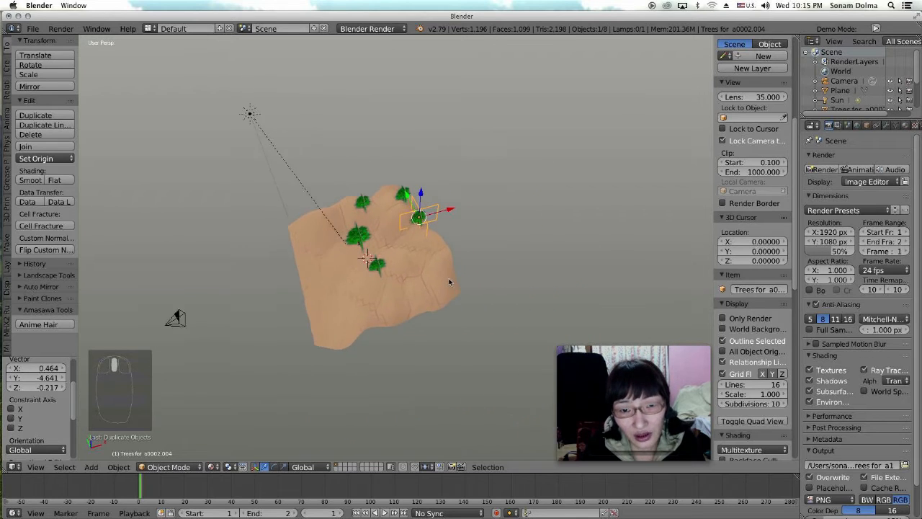
Duplicate the last tree again and raise the copy onto the hill near the terrain's far edge
key(shift+d)
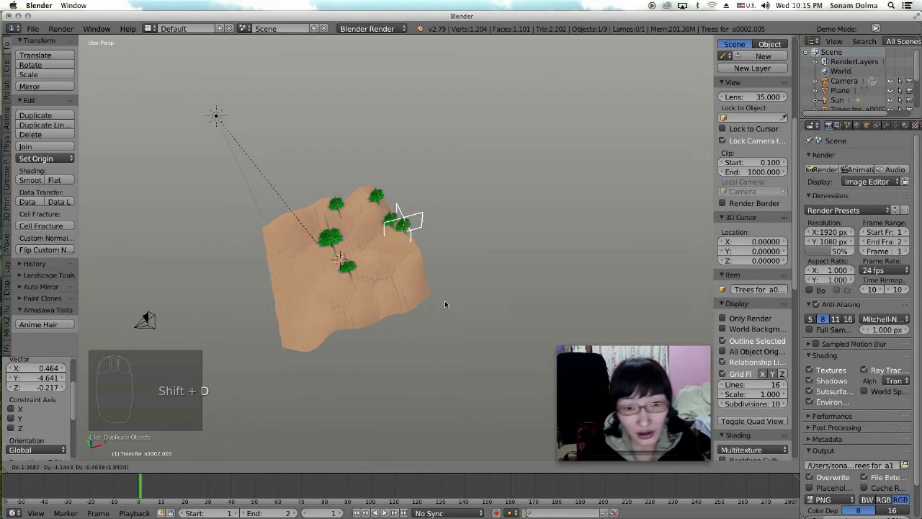
click(437, 334)
middle_drag(436, 333, 417, 286)
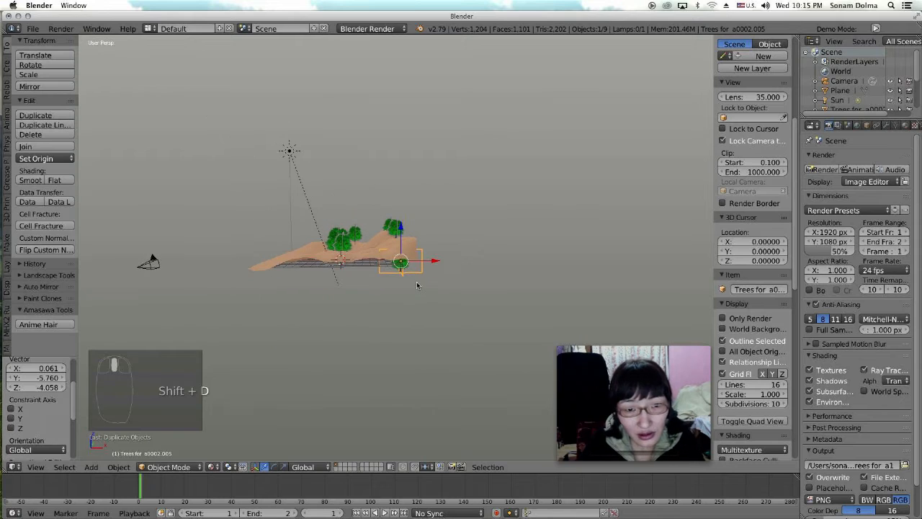
key(g)
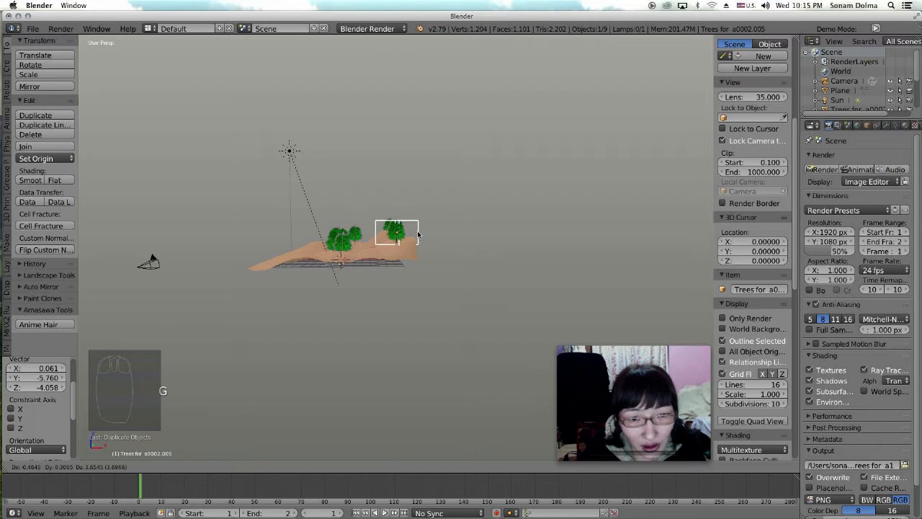
click(421, 236)
Enlarge the new tree copy considerably and reposition it so its trunk rests on the hill
key(s)
click(474, 329)
key(g)
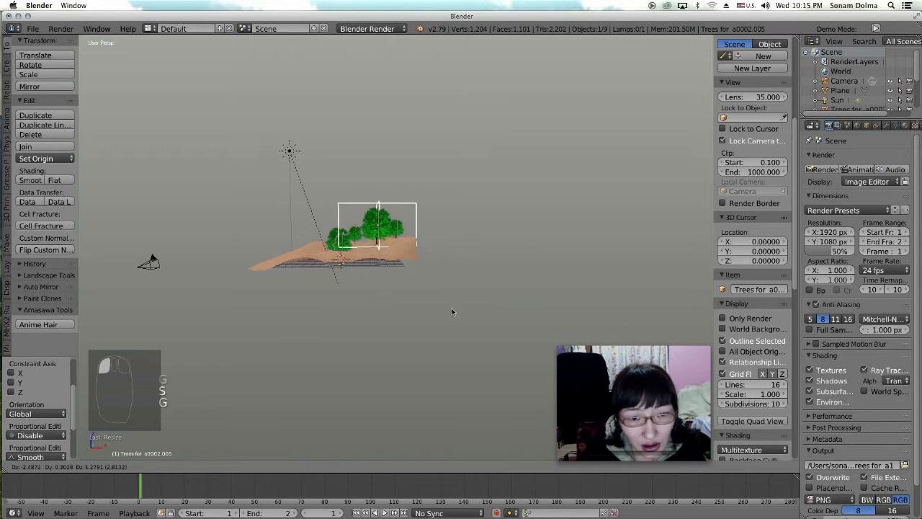
click(449, 320)
middle_drag(449, 320, 486, 320)
scroll(498, 333, up, 5)
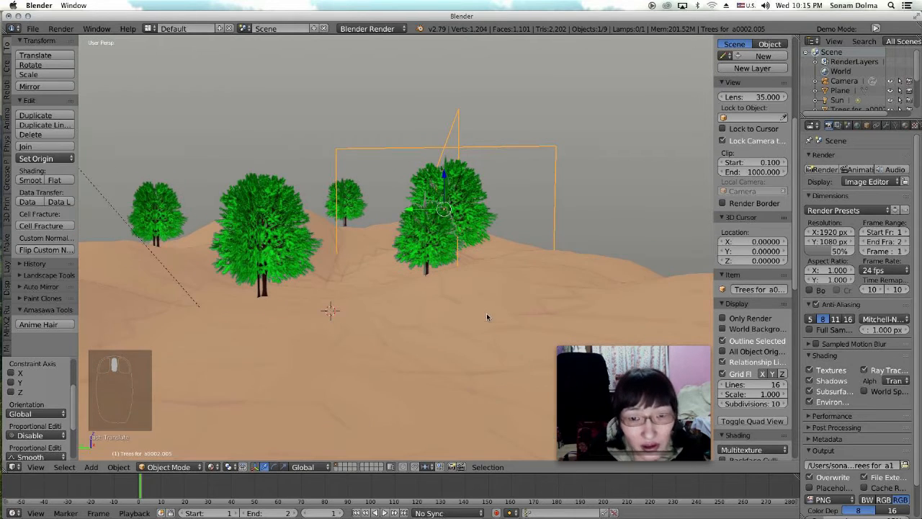
Duplicate the enlarged tree and place the copy between the foreground tree and the pair on the hill
key(shift+d)
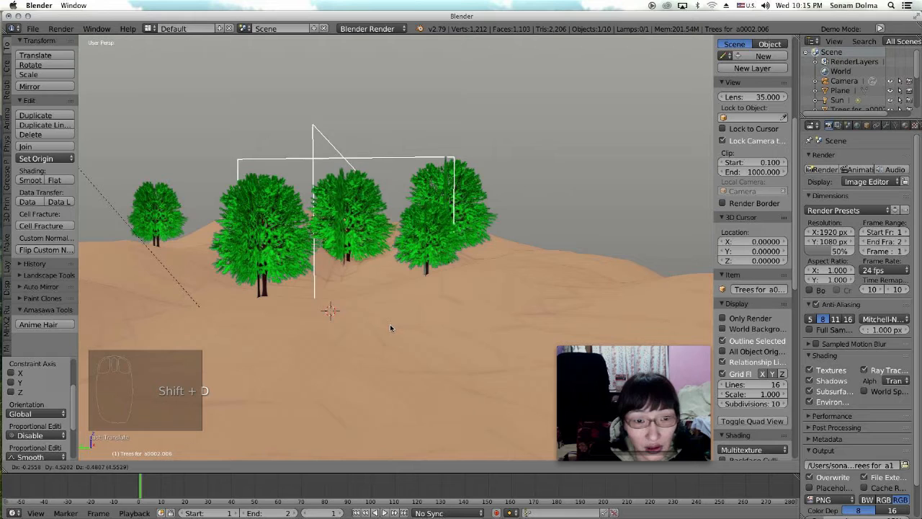
click(344, 269)
key(g)
key(y)
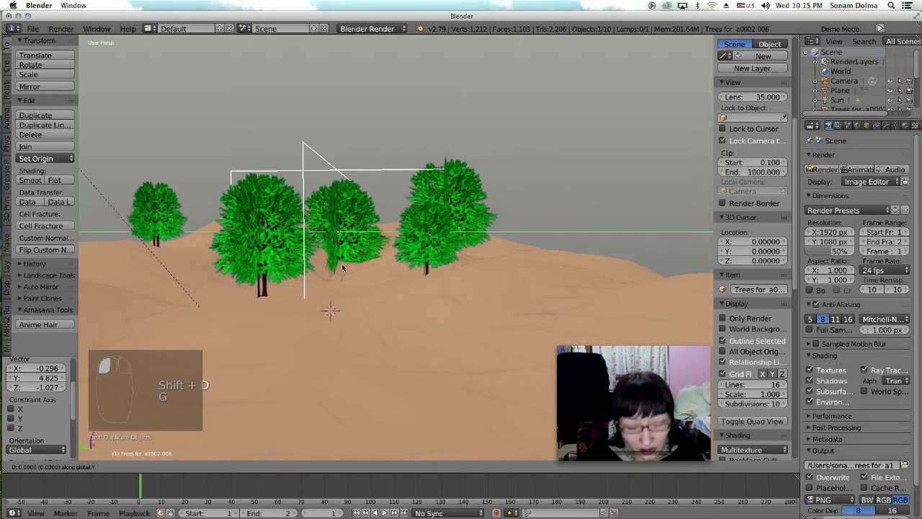
key(z)
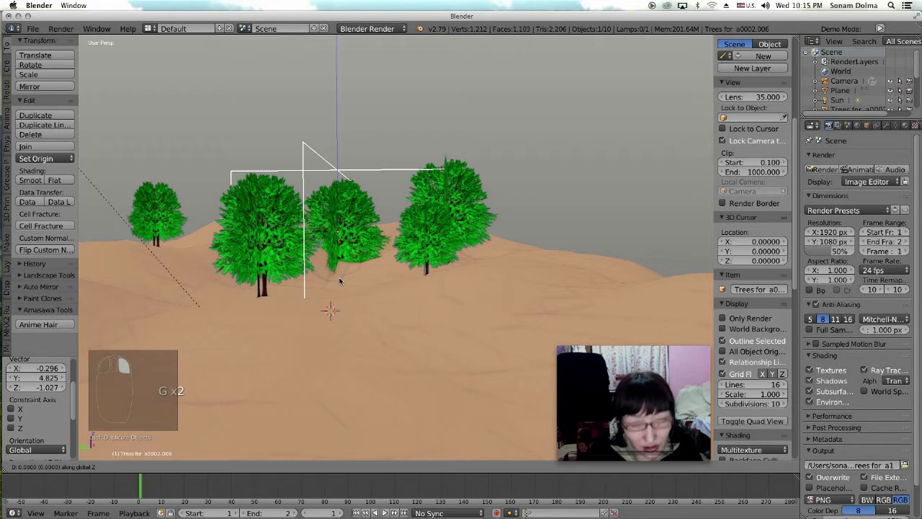
right_click(344, 271)
Move the new copy forward along the X axis and adjust its position so the trunk stands beside the foreground tree
key(g)
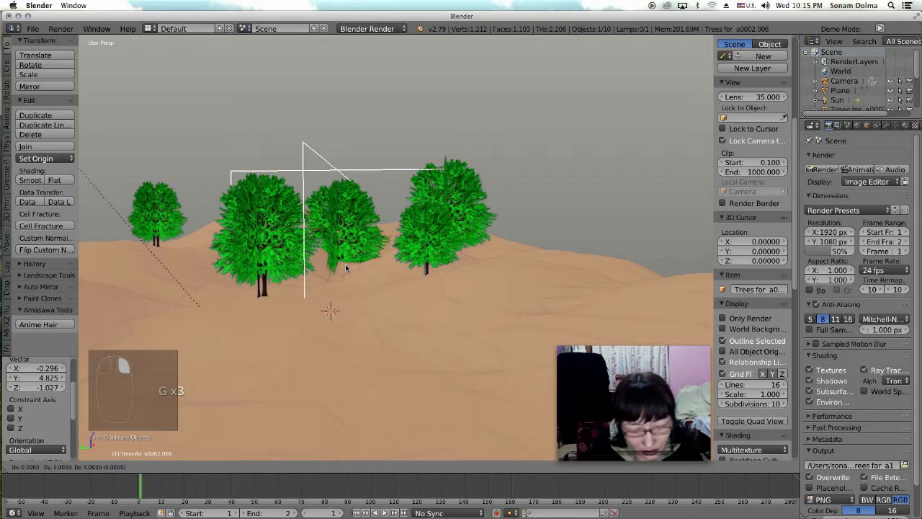
key(x)
click(337, 262)
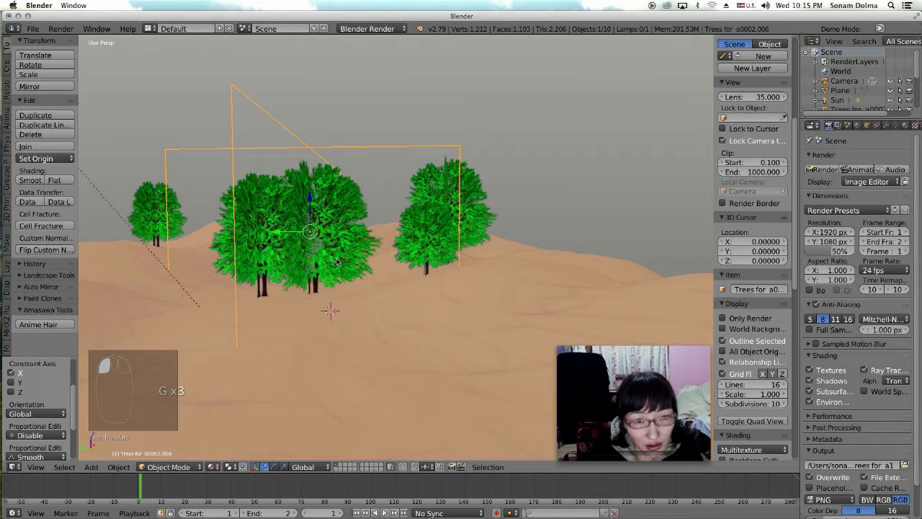
key(g)
click(355, 271)
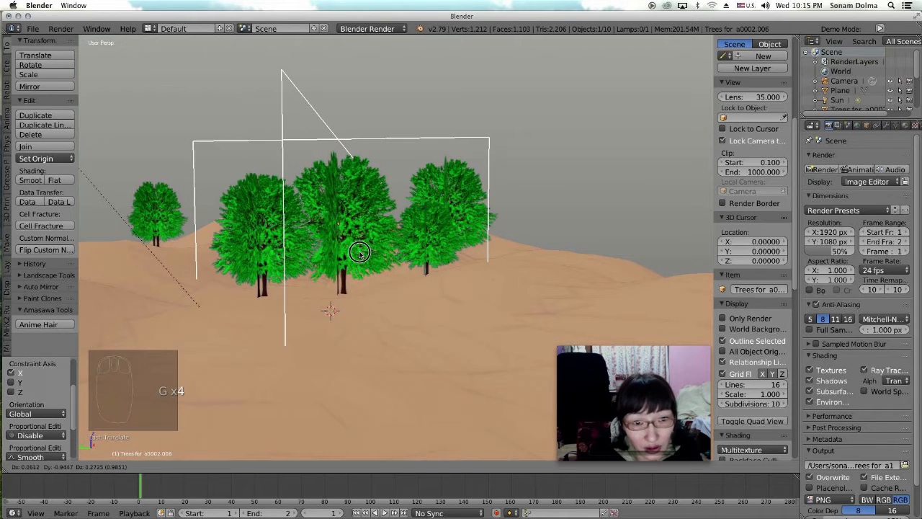
key(g)
click(359, 271)
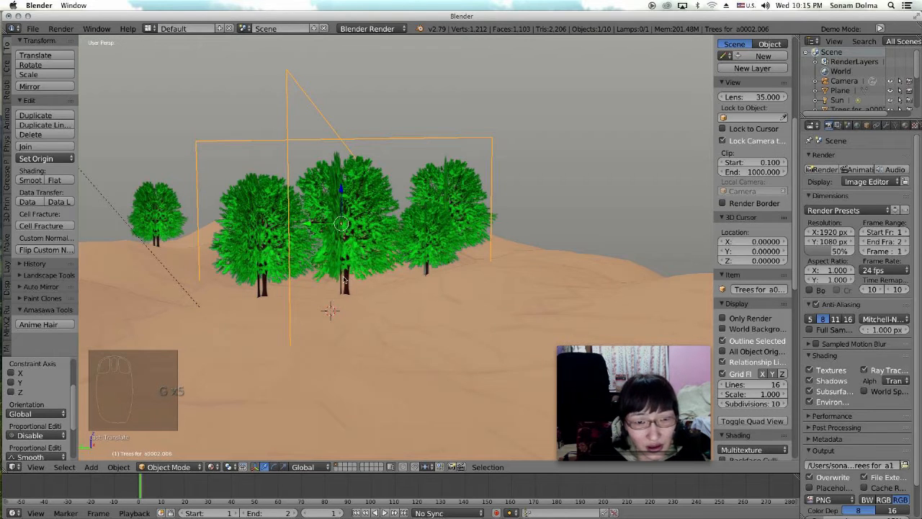
middle_drag(346, 283, 366, 285)
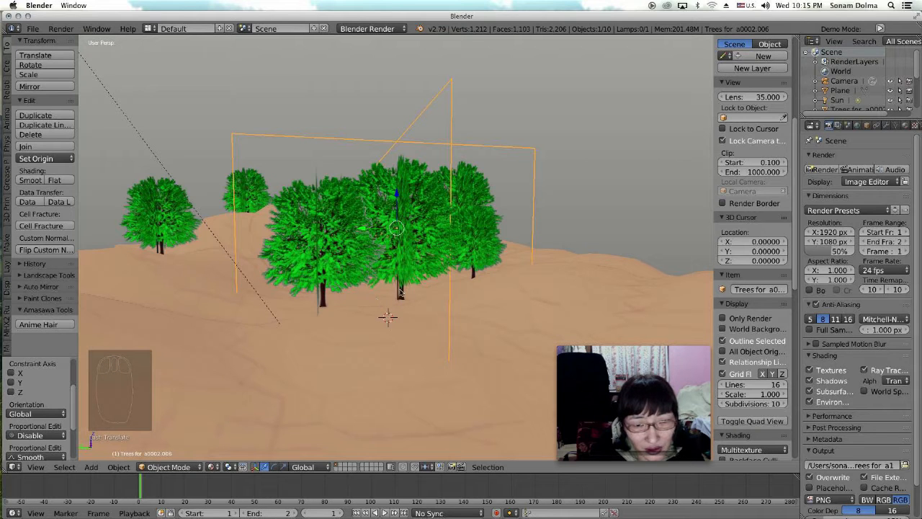
Import the brown tree render "Trees for a10001.png" from the Desktop as an image plane
middle_drag(425, 257, 420, 247)
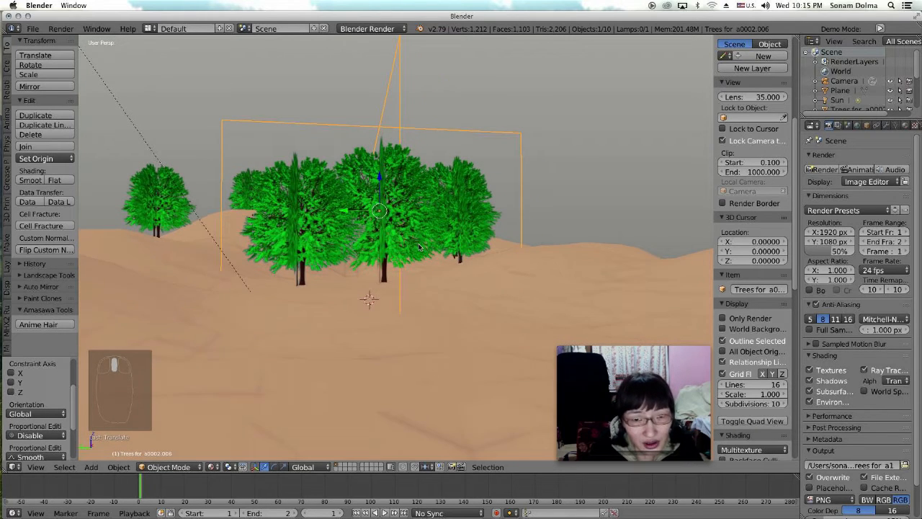
key(shift+a)
mouse_move(326, 348)
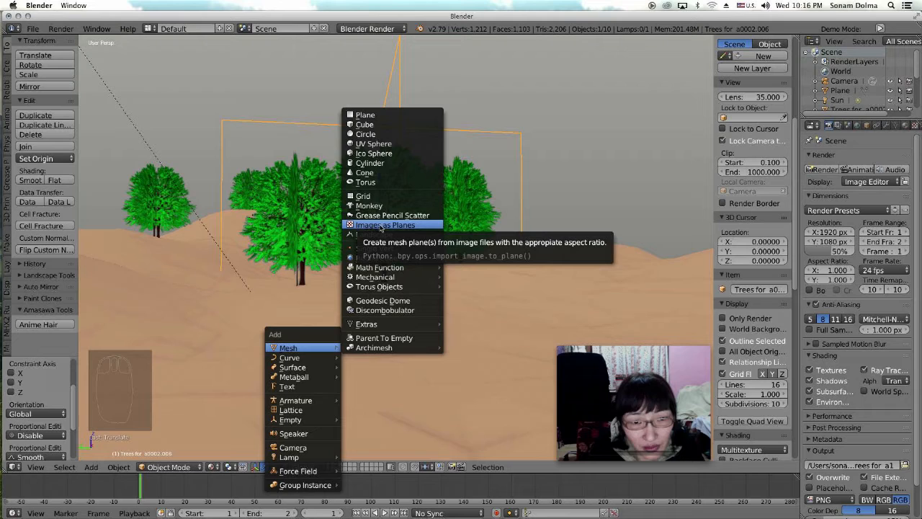
click(391, 226)
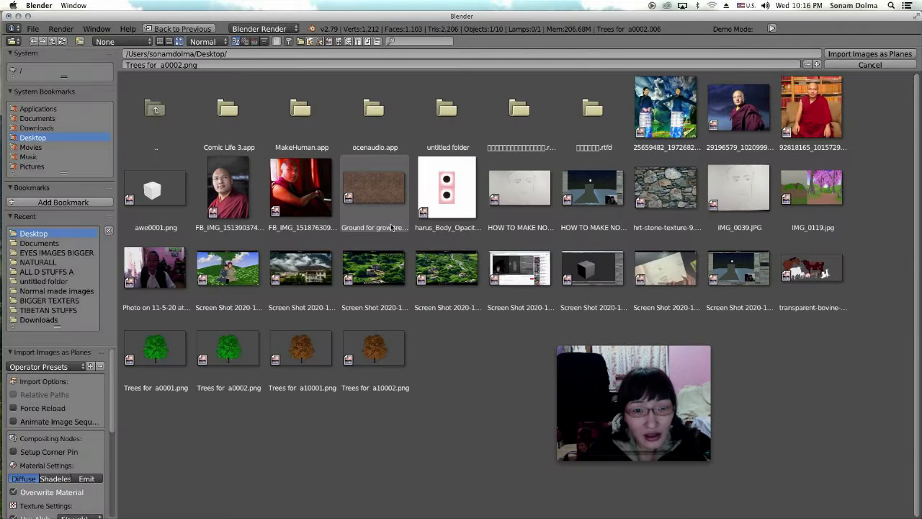
click(294, 350)
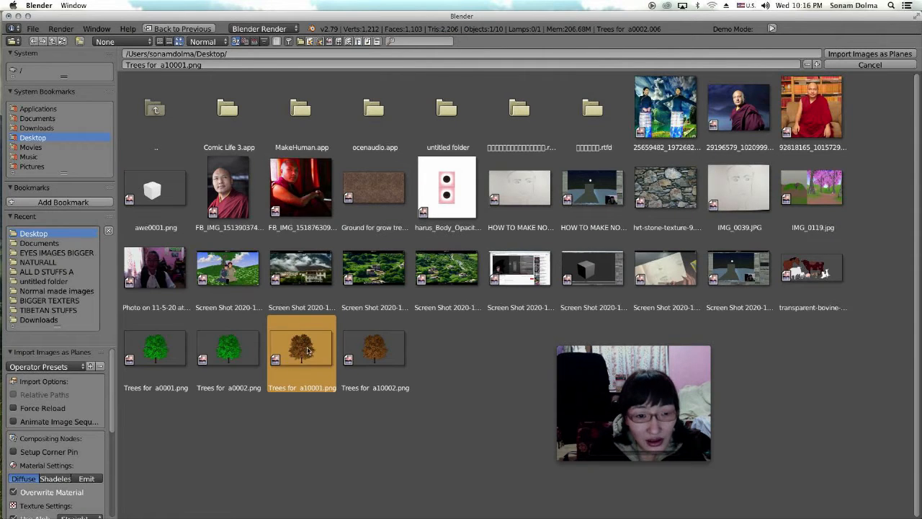
click(884, 55)
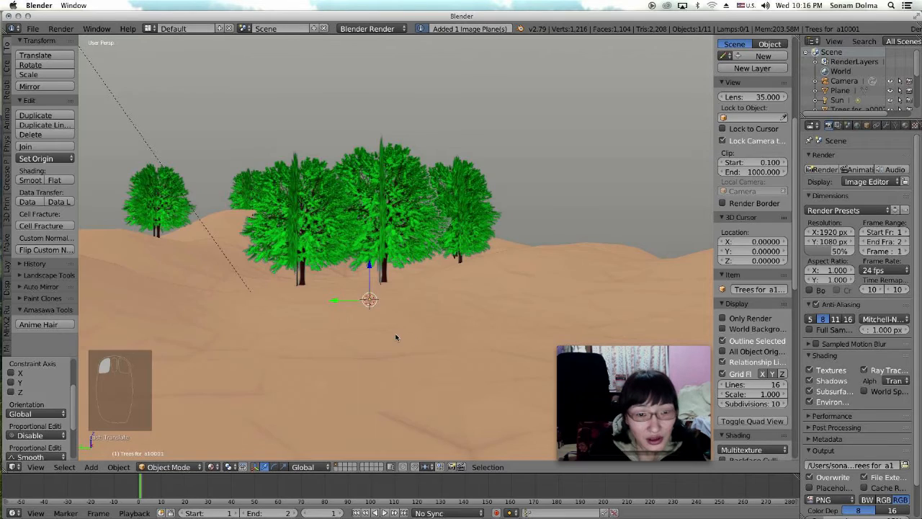
Enlarge the brown tree plane and move it up among the green trees so its trunk stands on the ground
scroll(391, 307, down, 4)
key(s)
click(518, 319)
key(g)
click(435, 296)
Duplicate the brown tree plane in place and rotate the copy roughly perpendicular to the original
middle_drag(435, 295, 385, 388)
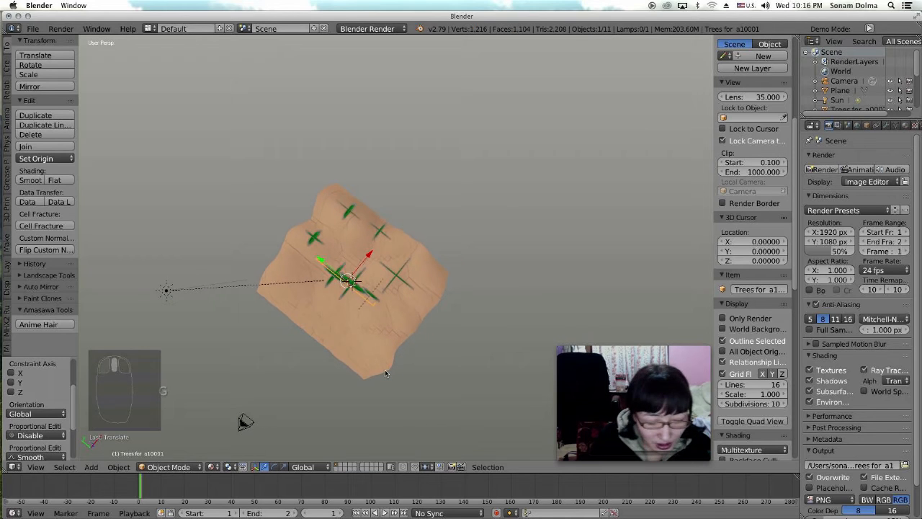
key(shift+d)
right_click(385, 370)
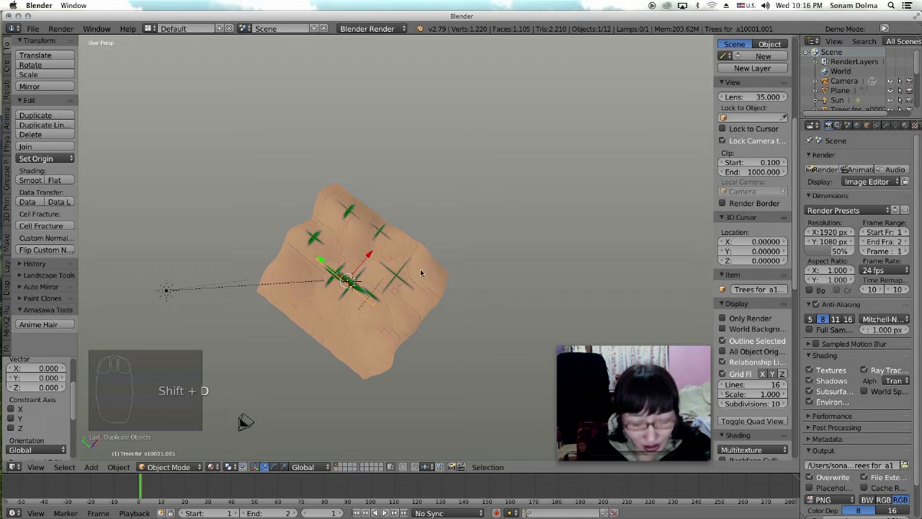
key(r)
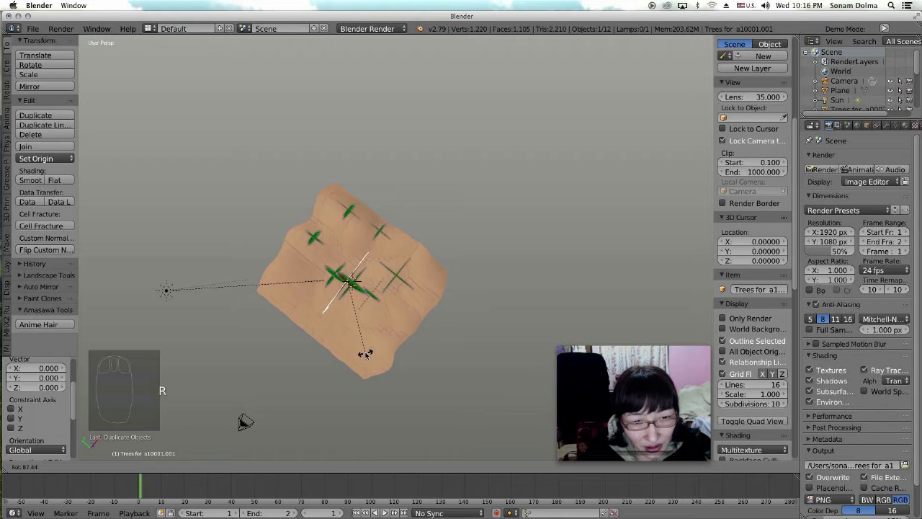
click(365, 353)
middle_drag(365, 354, 387, 264)
scroll(404, 267, up, 9)
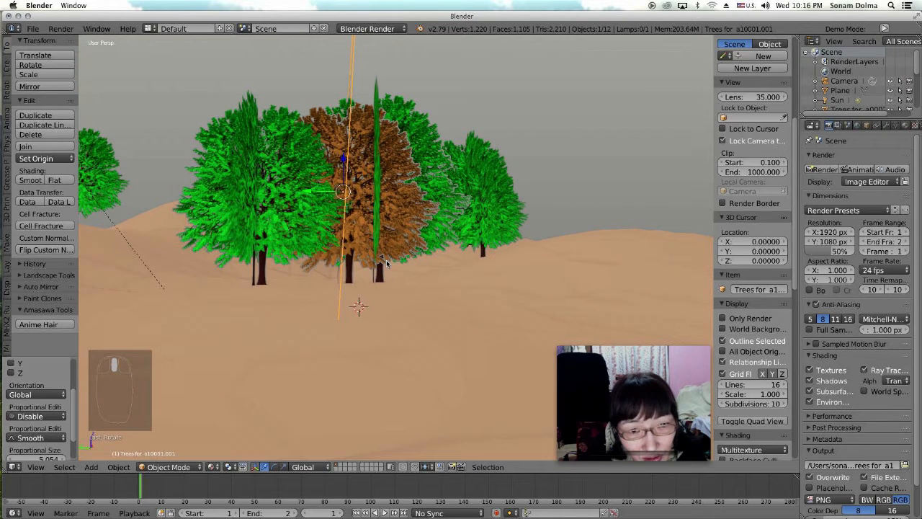
Fine-tune the copied brown plane's rotation and shift it slightly so it crosses the original plane at the trunk
key(r)
click(439, 234)
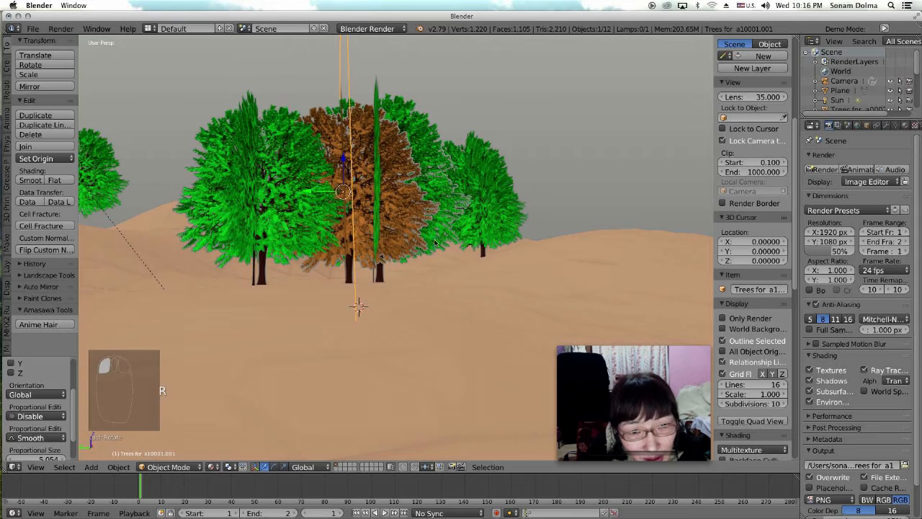
middle_drag(425, 246, 419, 247)
key(g)
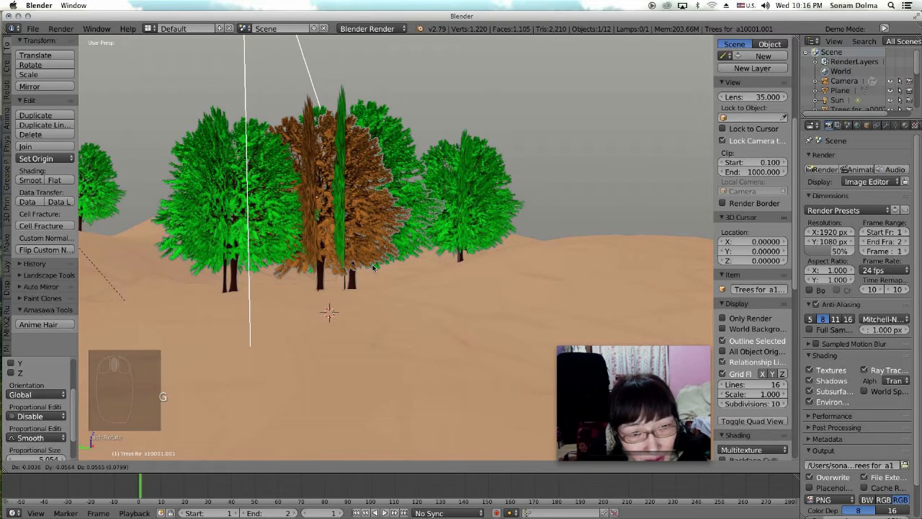
click(375, 264)
middle_drag(440, 279, 403, 305)
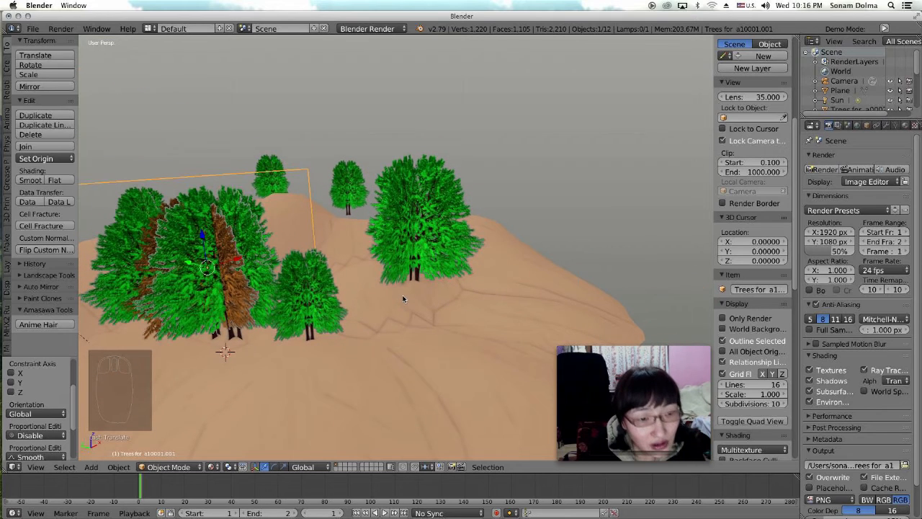
Try to select both crossed brown tree planes together among the overlapping green trees
click(36, 467)
click(58, 424)
mouse_move(263, 191)
middle_down()
mouse_move(278, 173)
mouse_move(276, 197)
middle_up()
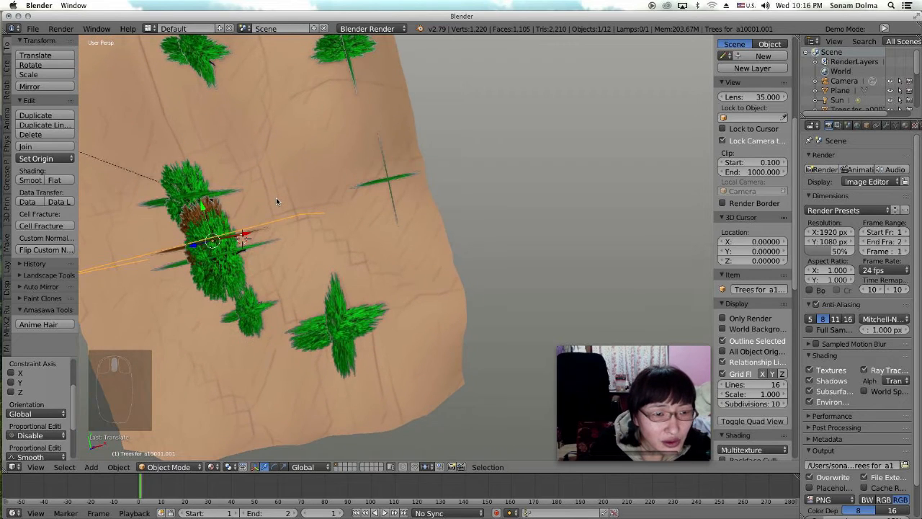
shift+click(181, 222)
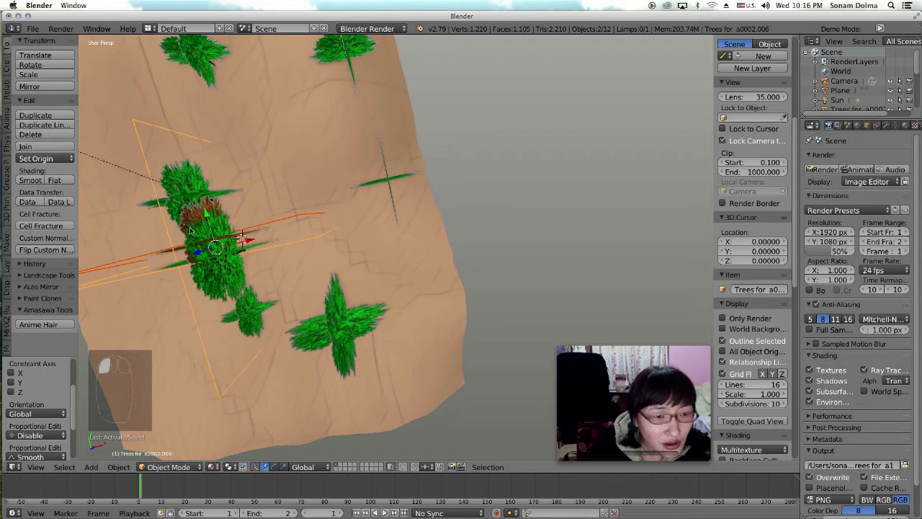
shift+click(186, 223)
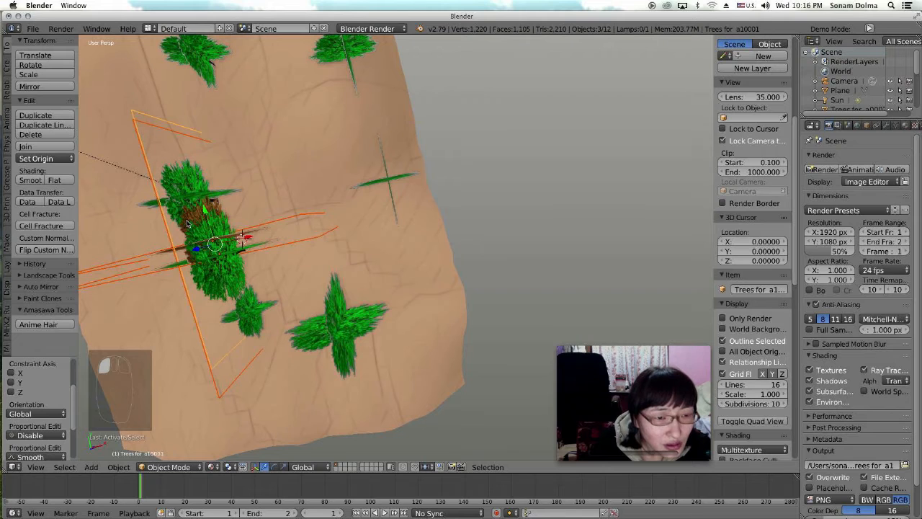
shift+click(219, 381)
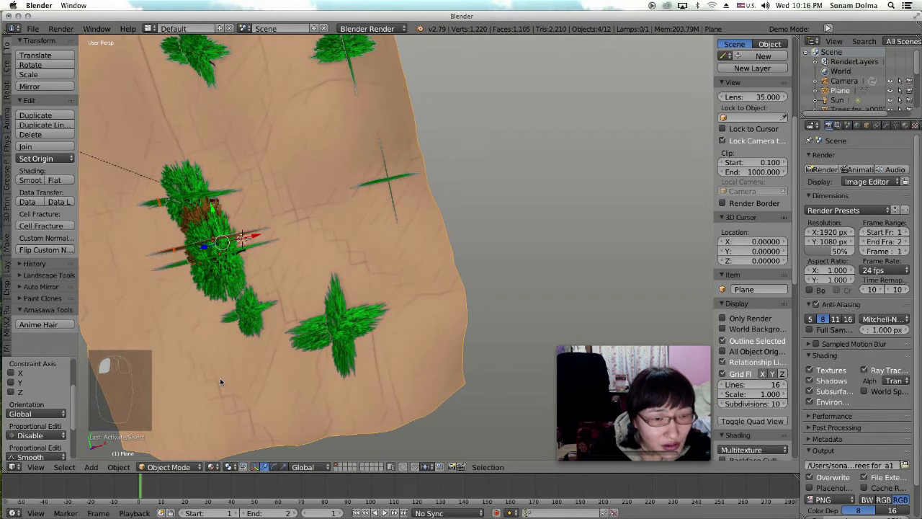
middle_drag(296, 273, 294, 190)
middle_drag(309, 150, 438, 162)
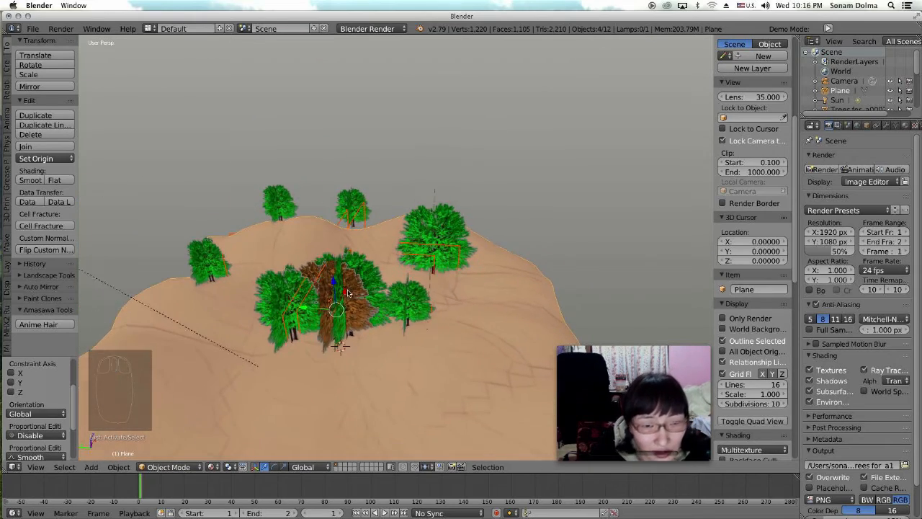
scroll(349, 290, up, 3)
middle_drag(255, 286, 264, 268)
click(297, 206)
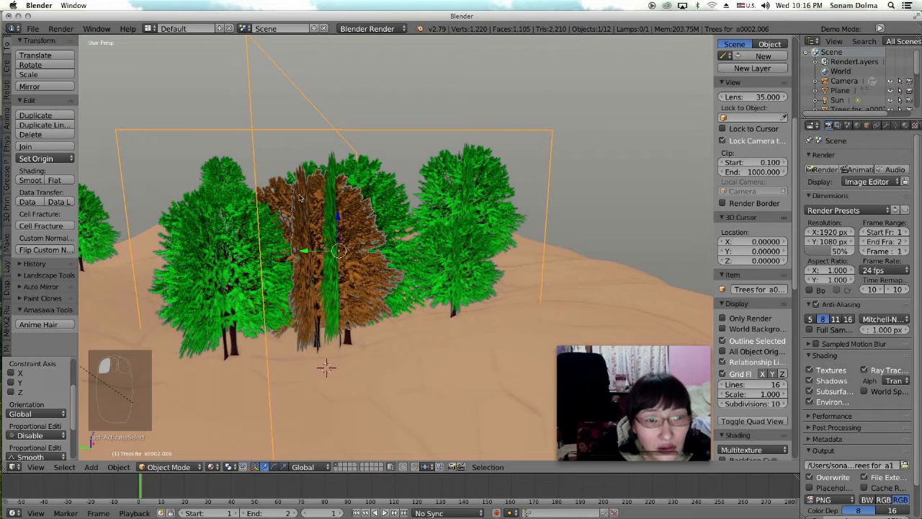
click(310, 209)
shift+click(366, 222)
scroll(352, 269, down, 3)
scroll(361, 258, right, 5)
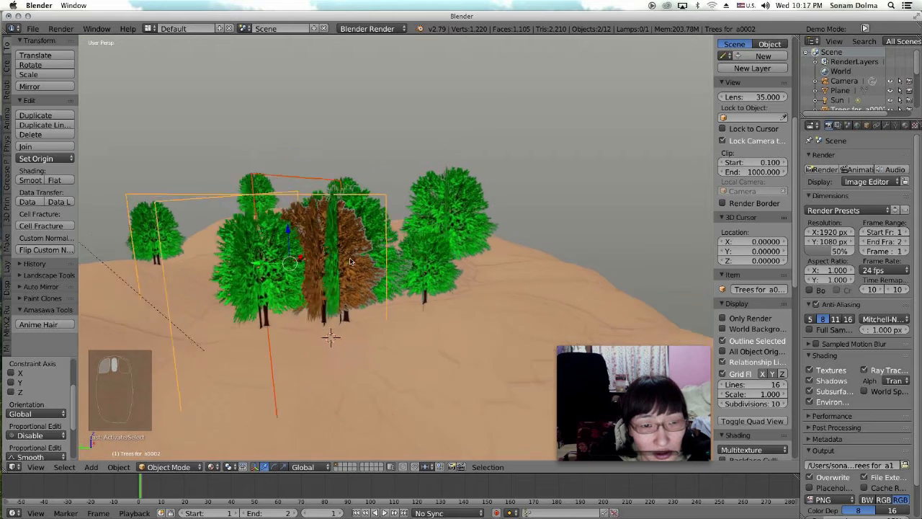
click(355, 247)
key(g)
click(357, 230)
key(g)
click(201, 242)
click(354, 233)
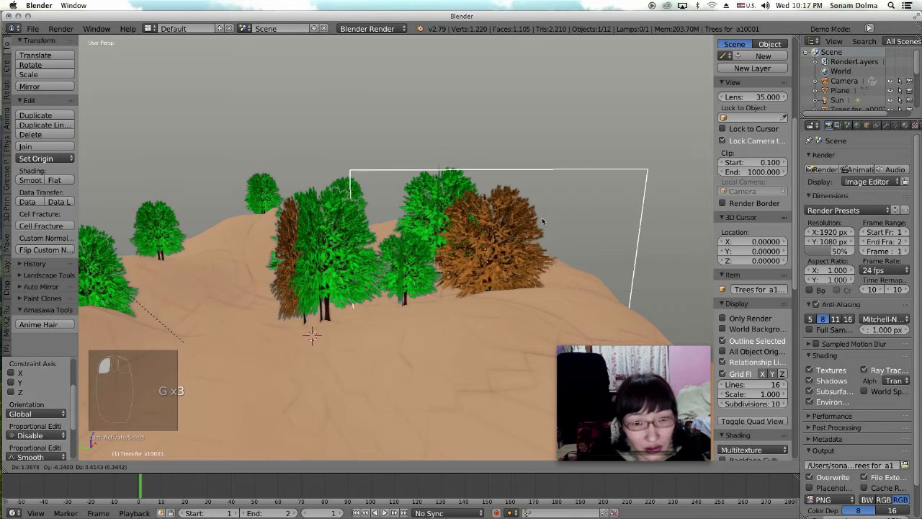
click(433, 215)
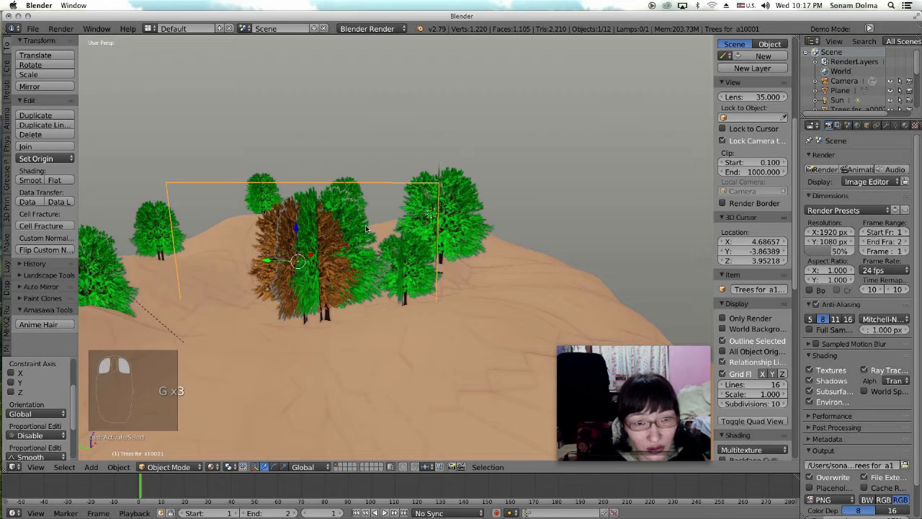
Move the green tree that overlaps the brown planes away toward the rear of the hill
middle_drag(379, 242, 365, 269)
click(311, 323)
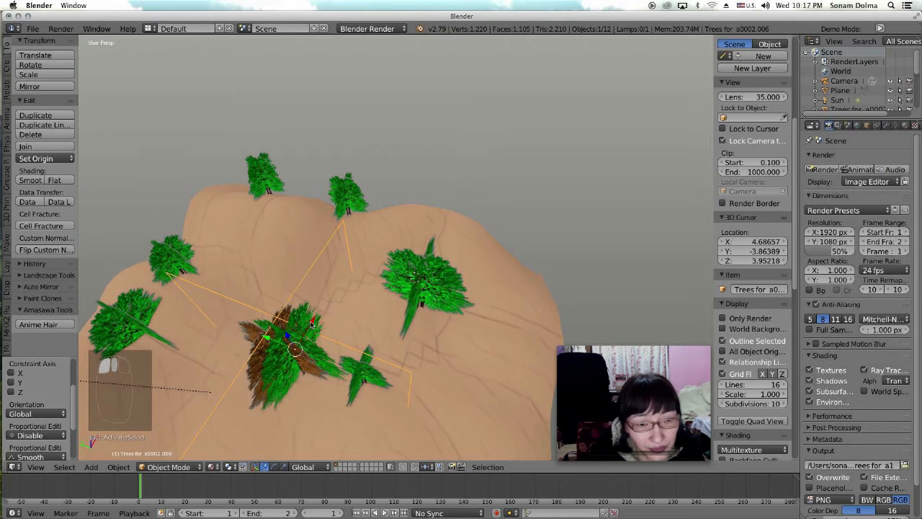
key(g)
click(404, 219)
Select both crossed brown planes and join them into a single tree object
click(284, 352)
shift+click(262, 378)
middle_drag(265, 385, 408, 254)
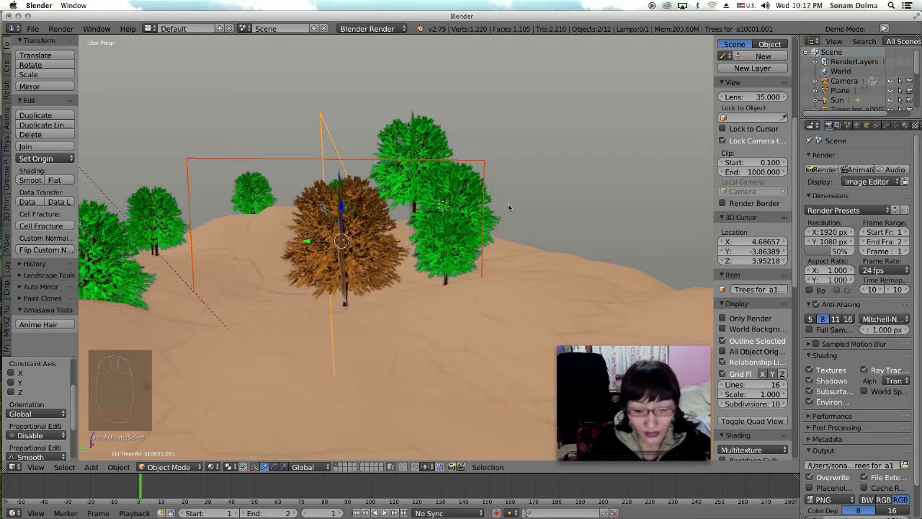
key(ctrl+j)
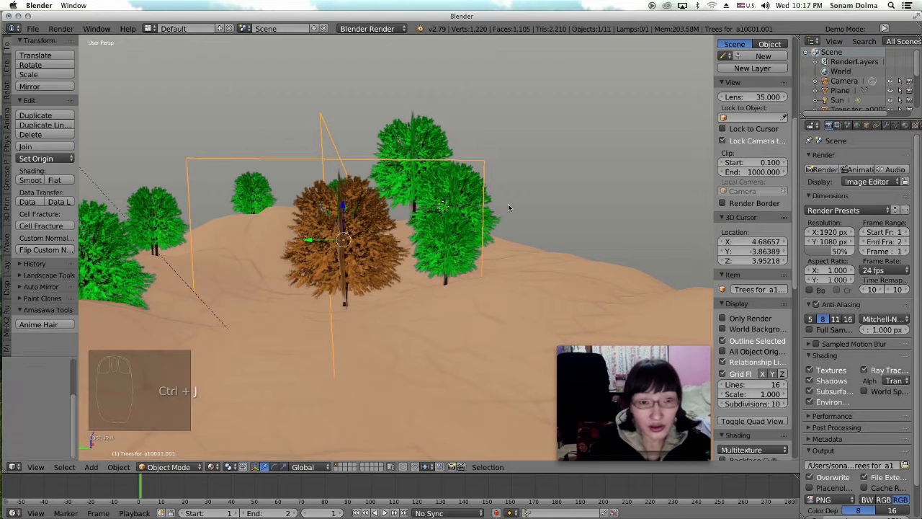
Adjust the joined brown tree's size and lower it so its trunk rests on the hill near the green trees
scroll(380, 276, down, 2)
key(s)
click(357, 282)
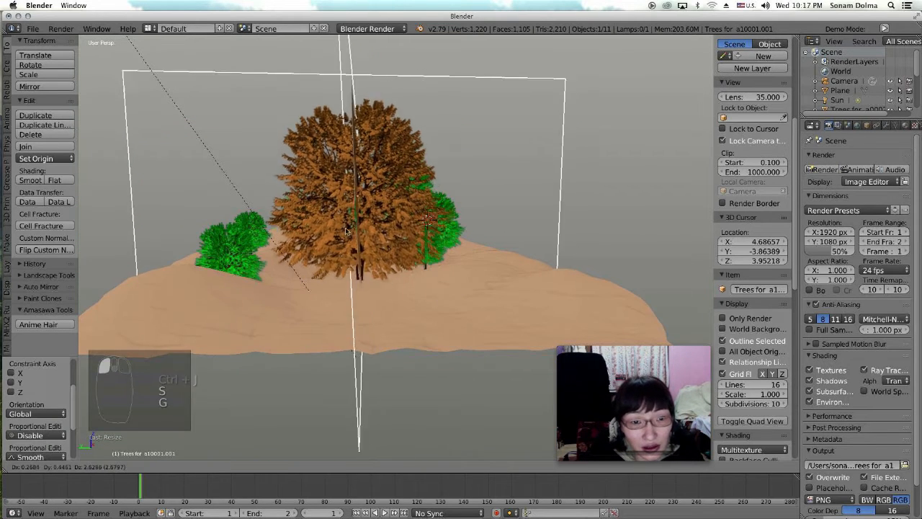
key(g)
click(453, 330)
key(s)
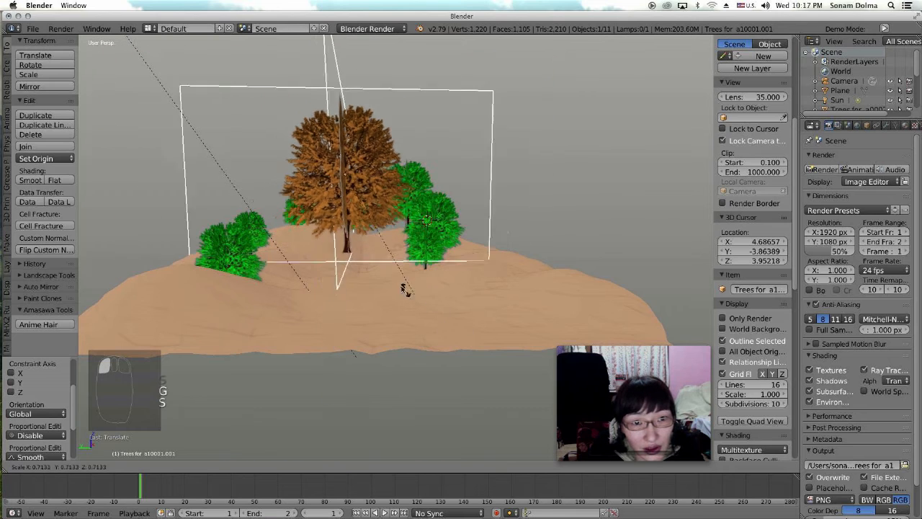
click(372, 250)
key(s)
click(405, 263)
key(g)
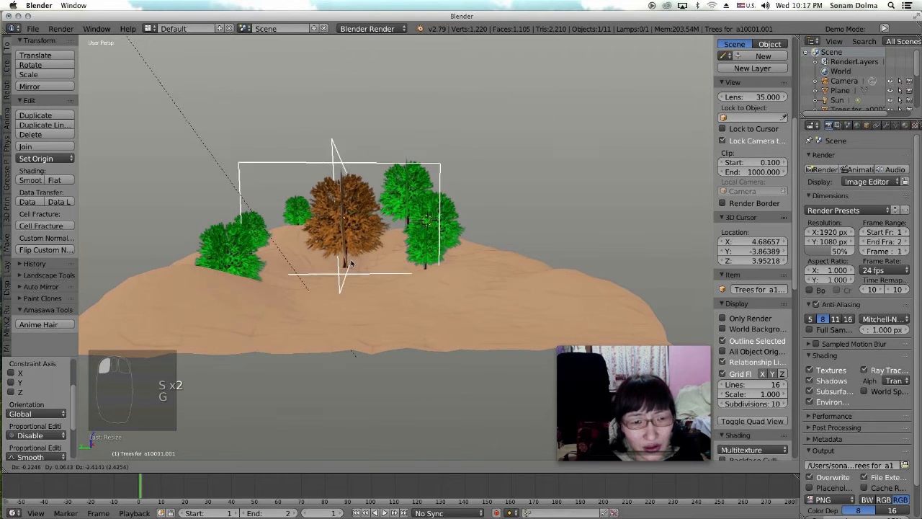
click(393, 176)
Enlarge the green tree behind the brown one and move it in among the other trees
right_click(418, 168)
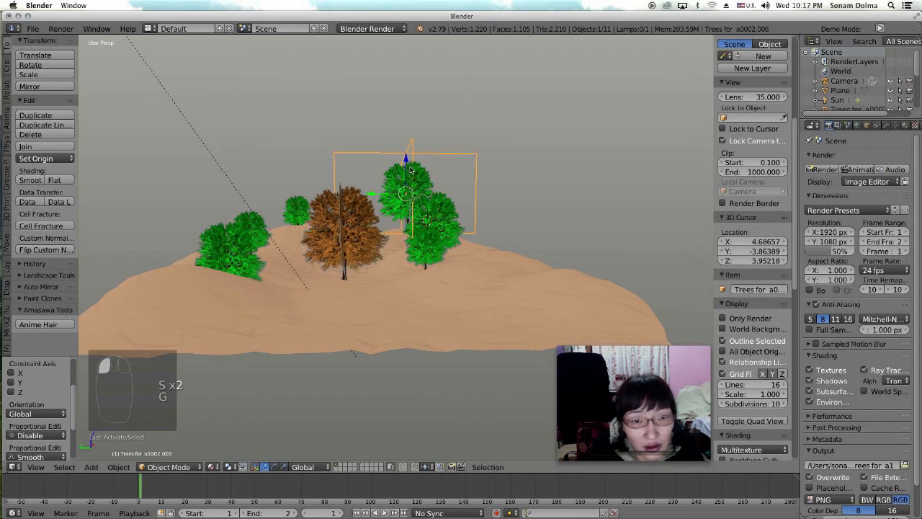
key(g)
key(s)
click(550, 311)
scroll(405, 252, down, 4)
middle_drag(404, 247, 349, 258)
key(g)
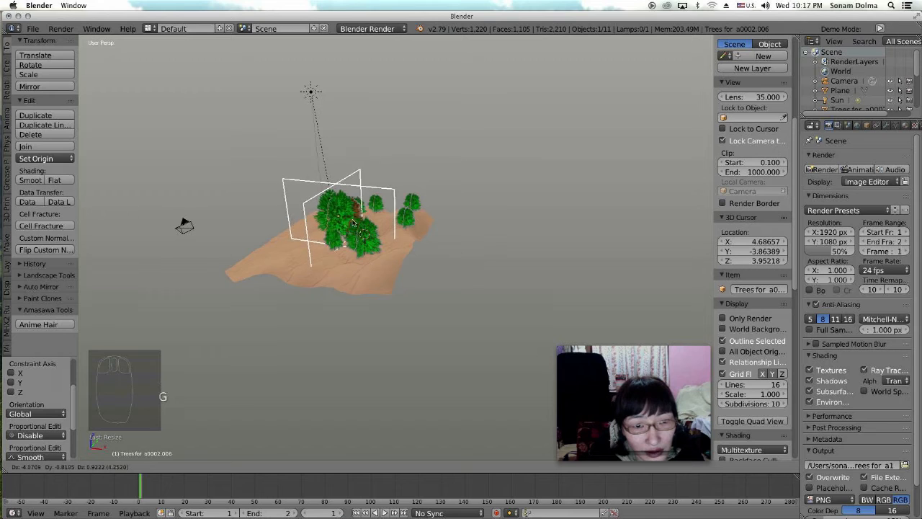
click(357, 225)
Reposition the enlarged green tree so its trunk stands on the ground beside the brown tree
middle_drag(357, 225, 461, 230)
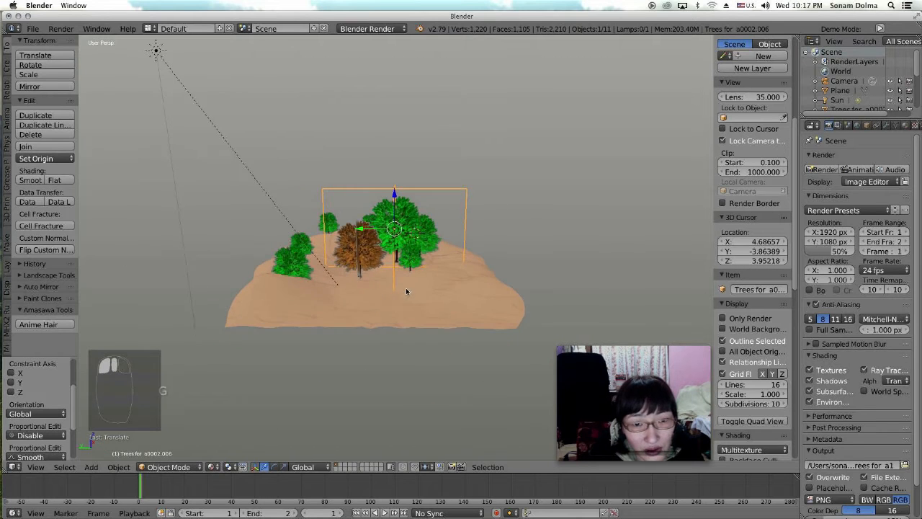
scroll(406, 288, up, 5)
key(g)
click(410, 291)
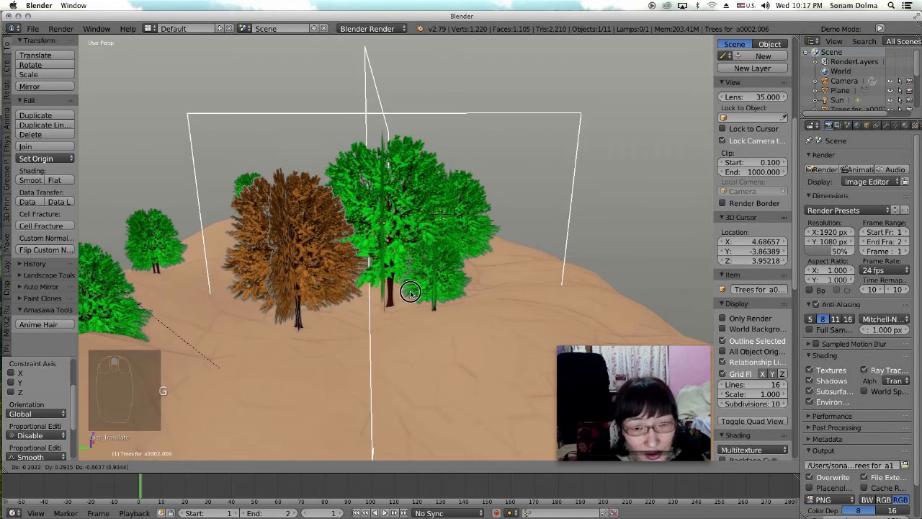
click(435, 291)
Select the small green tree in front of the group and move it out to the open side of the hill
middle_drag(435, 290, 444, 271)
click(445, 256)
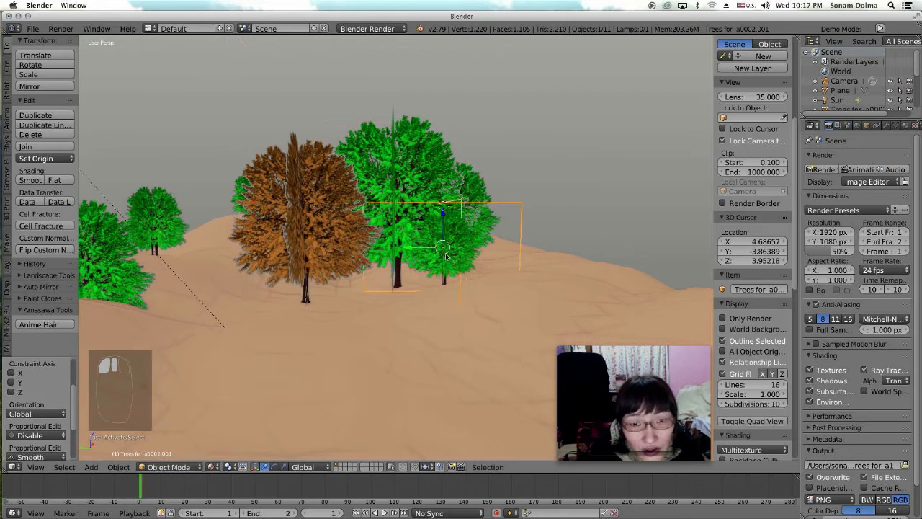
key(s)
click(515, 303)
key(s)
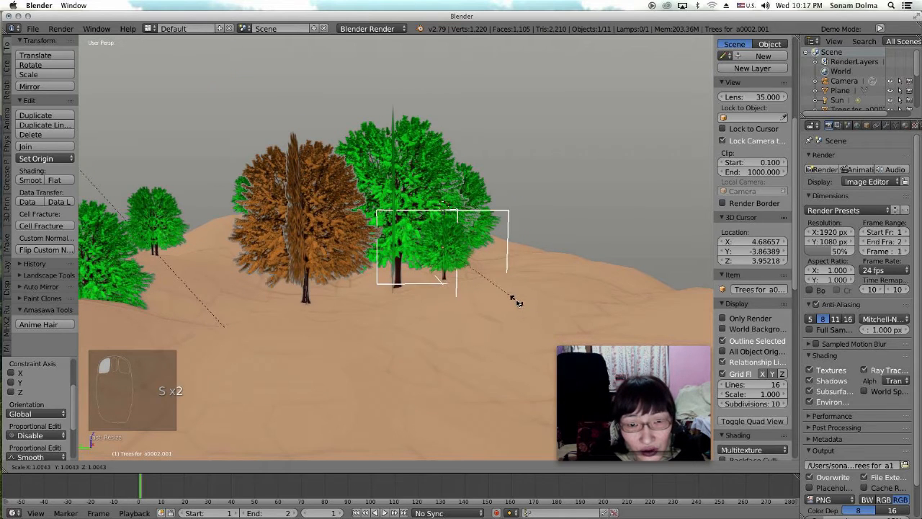
key(g)
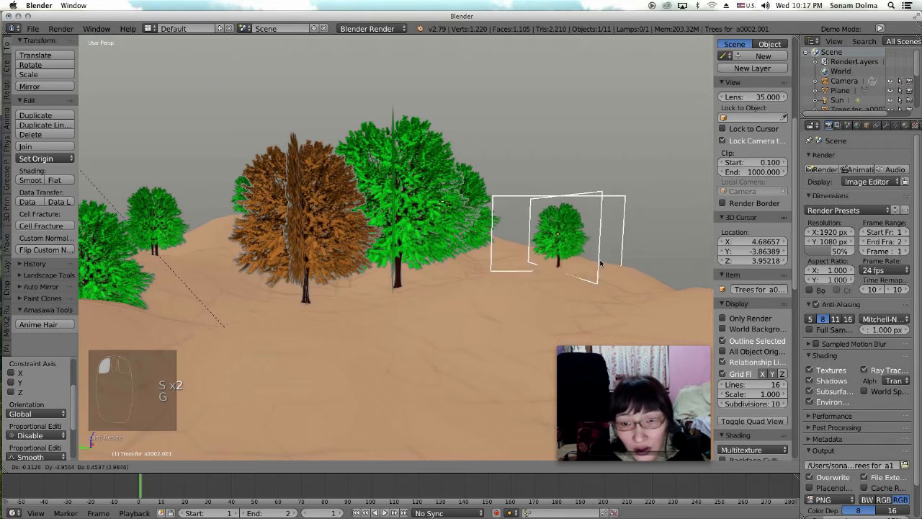
click(598, 264)
Enlarge the lone green tree on the open side of the hill and reposition it so its trunk meets the ground
key(s)
click(673, 313)
key(g)
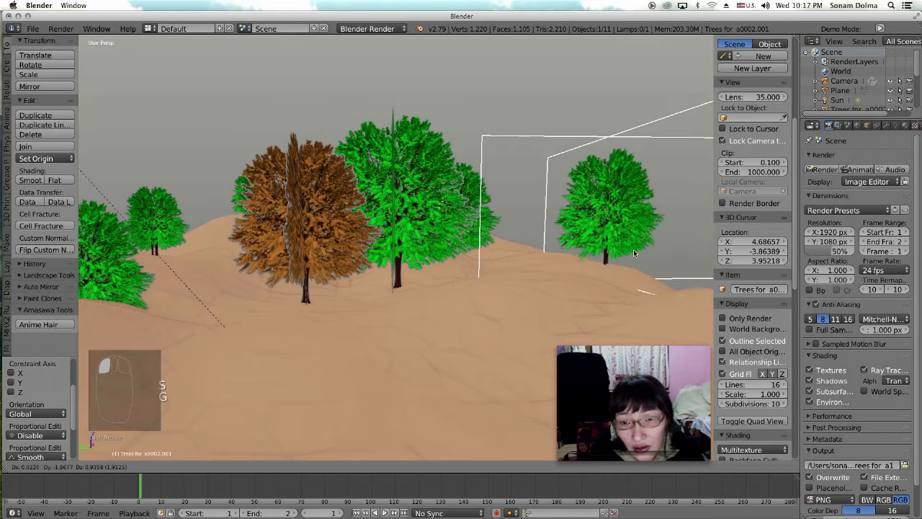
click(628, 251)
Lower the brown tree slightly and place a duplicate of it behind the two green trees at the hill's other end
scroll(433, 296, down, 2)
middle_drag(432, 297, 439, 285)
right_click(372, 239)
key(g)
click(366, 252)
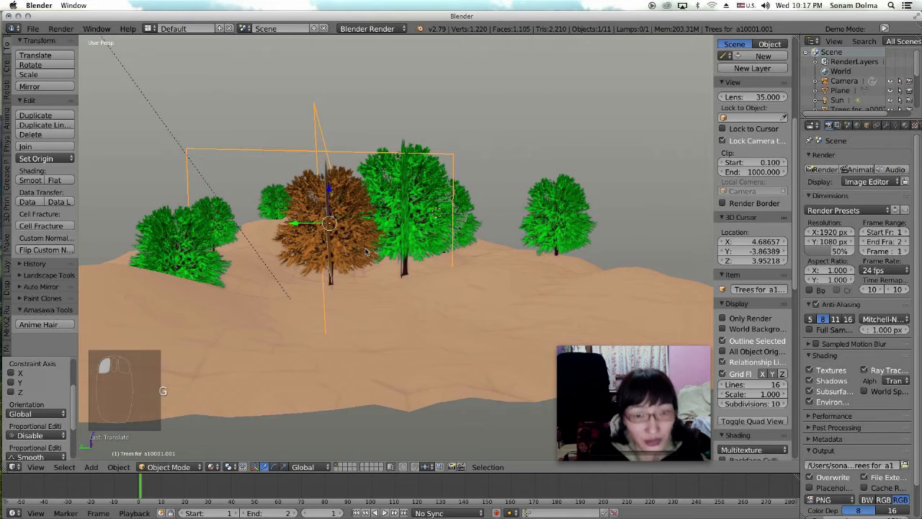
key(shift+d)
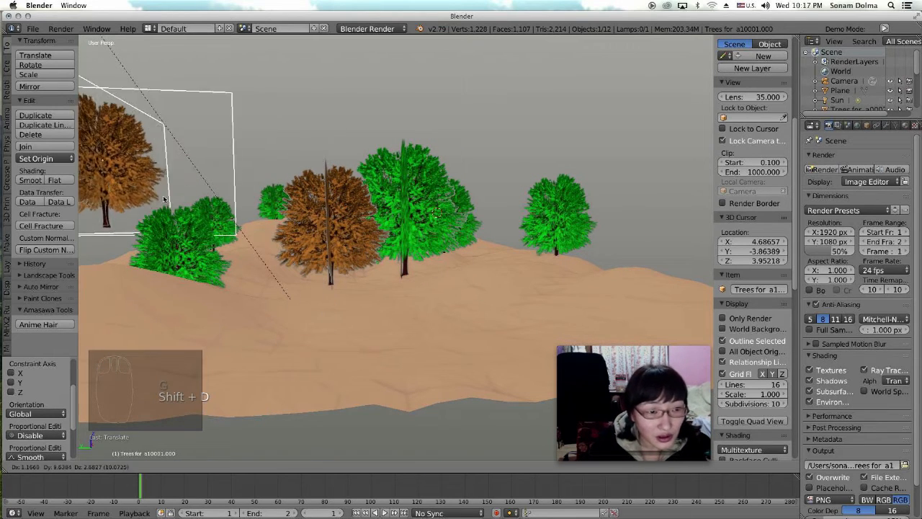
click(177, 220)
Move the half-buried green tree up and over so it stands on the ground beside the central brown tree
right_click(204, 250)
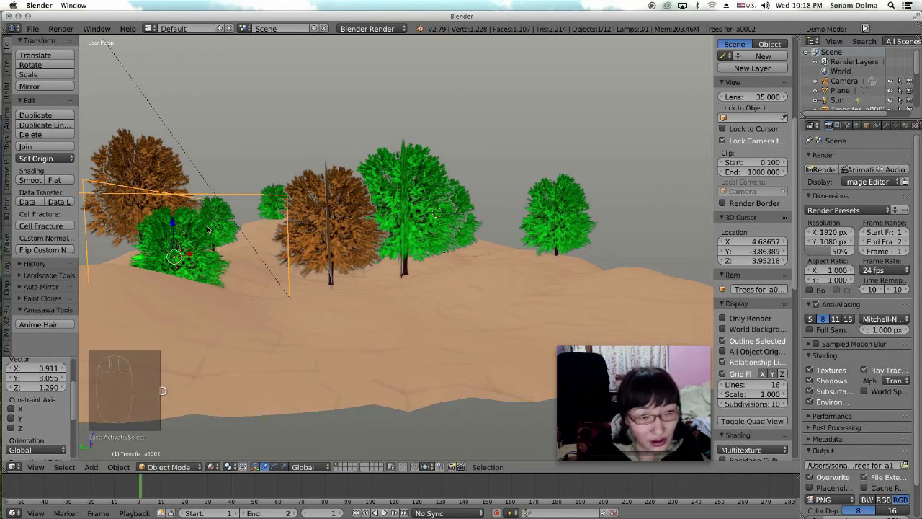
key(g)
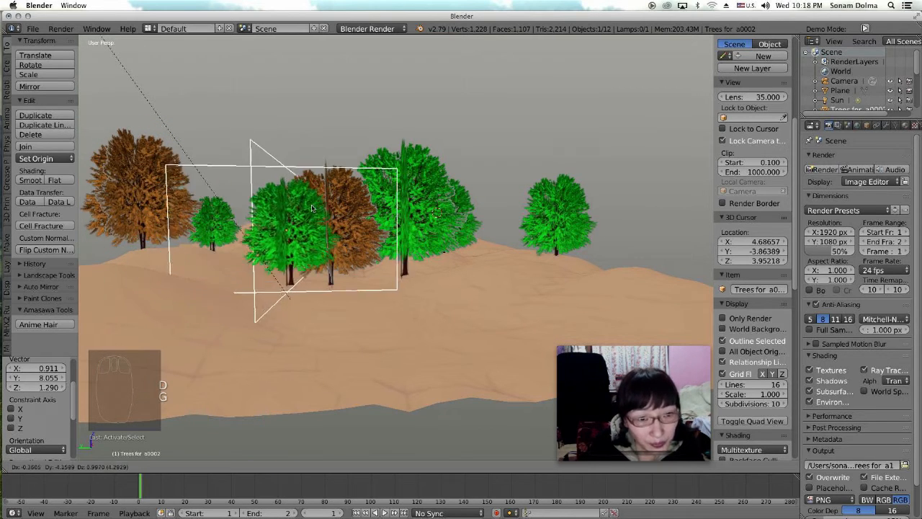
click(297, 217)
Duplicate the outer brown tree twice, placing one copy near the back green trees and the other farther across the hill
middle_drag(473, 308, 467, 393)
right_click(161, 347)
key(shift+d)
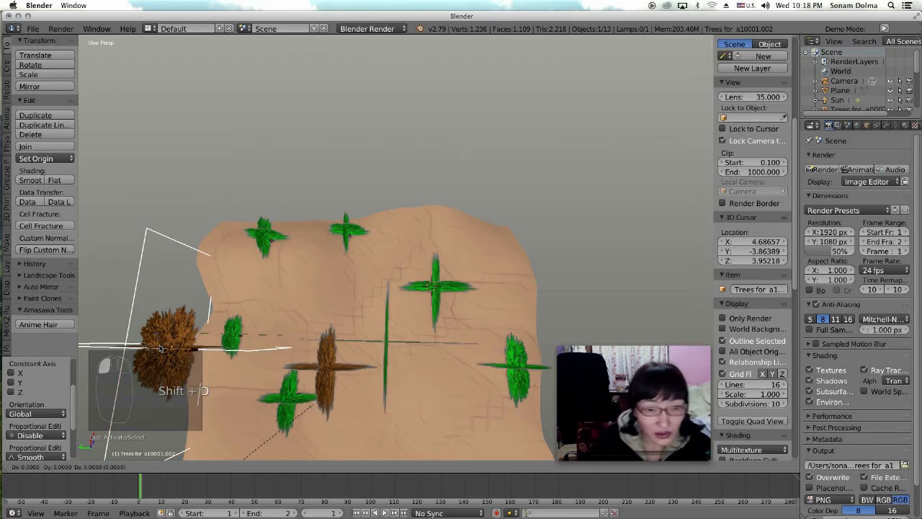
click(292, 280)
key(shift+d)
click(459, 306)
Shrink the newest brown tree copy and lower it onto the hill behind the large green tree
middle_drag(459, 305, 400, 281)
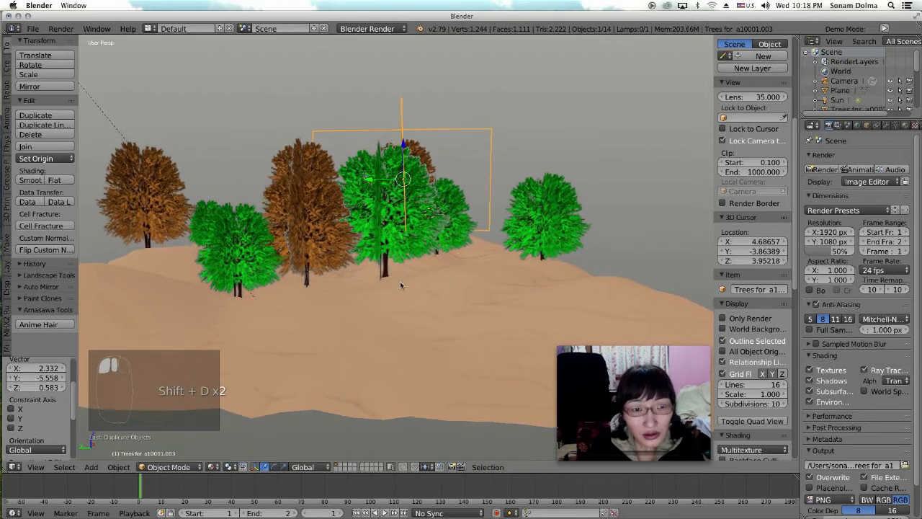
key(s)
key(g)
click(498, 288)
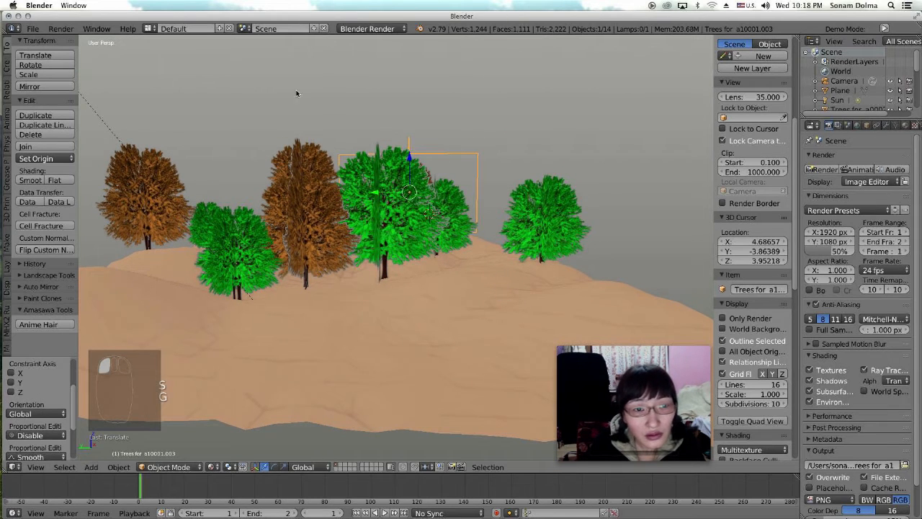
Select the first brown copy near the back of the hill, scale it down and lower it so its trunk touches the ground
right_click(313, 158)
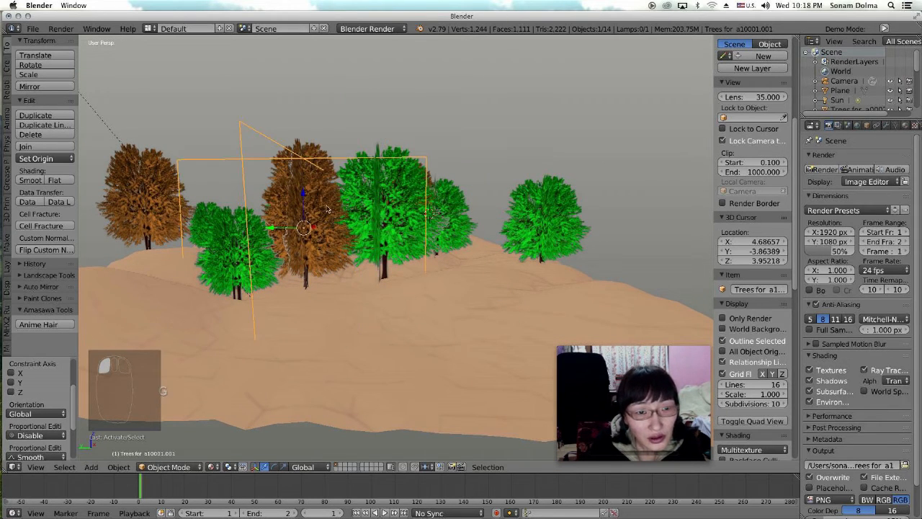
right_click(313, 148)
middle_drag(327, 177, 336, 199)
right_click(297, 199)
right_click(307, 169)
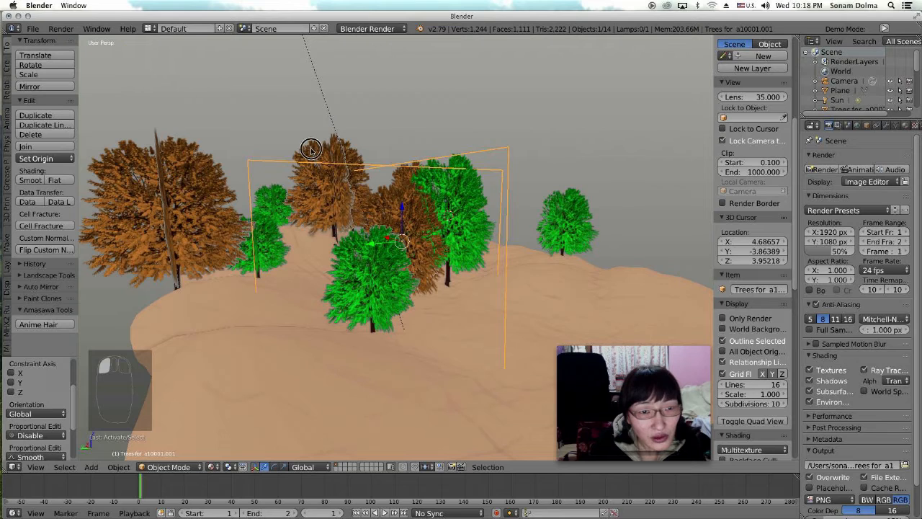
right_click(311, 149)
right_click(343, 149)
middle_drag(342, 154, 390, 208)
right_click(390, 208)
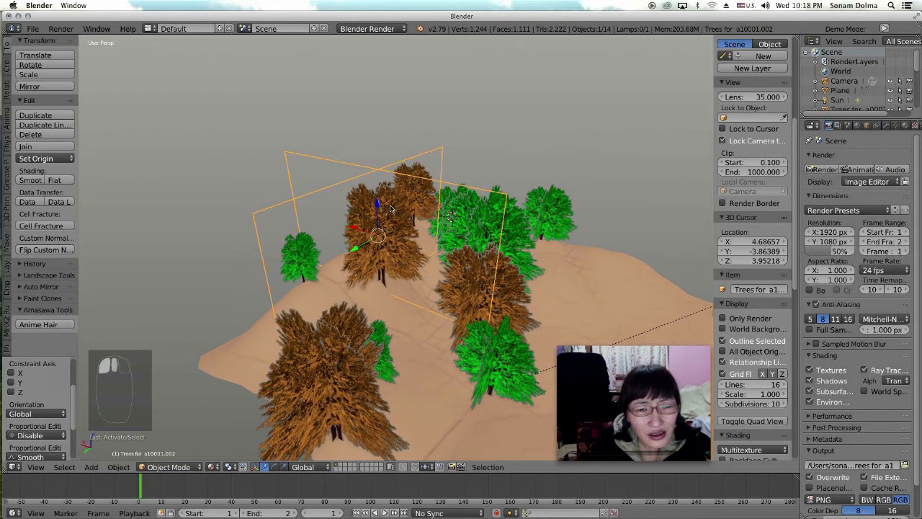
key(s)
click(464, 255)
key(g)
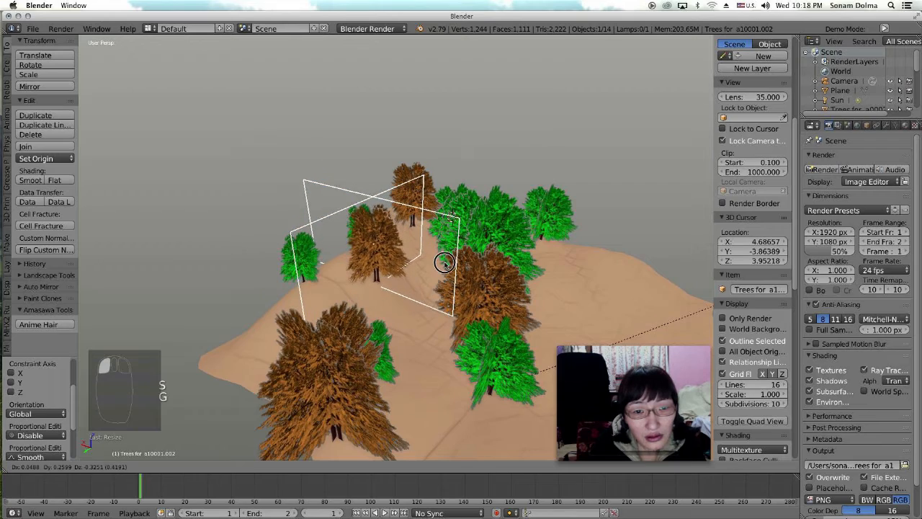
click(445, 263)
Switch the viewport shading to Rendered
middle_drag(526, 281, 423, 233)
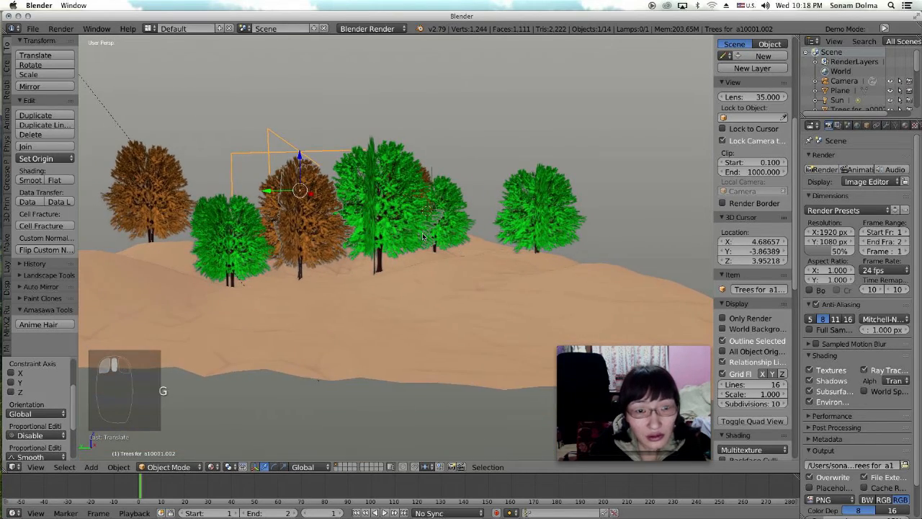
scroll(432, 240, up, 3)
scroll(433, 239, down, 3)
click(217, 466)
click(218, 425)
click(212, 466)
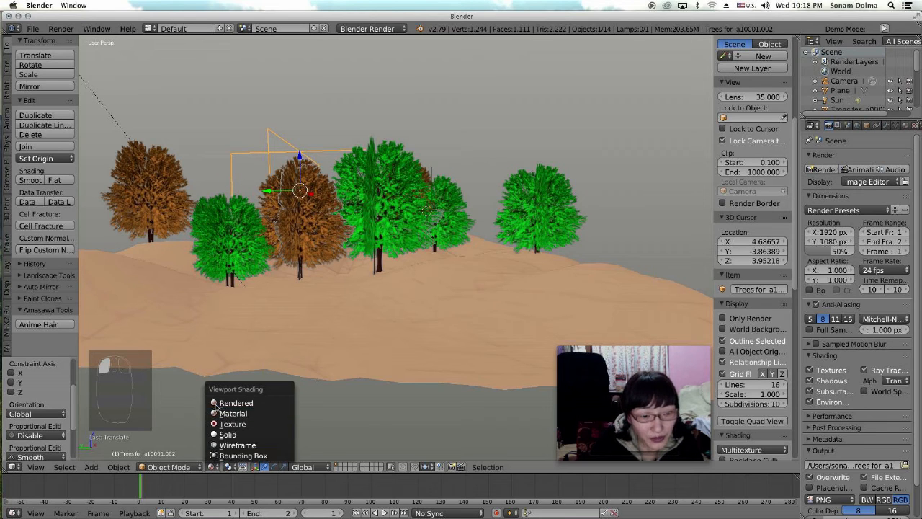
click(217, 403)
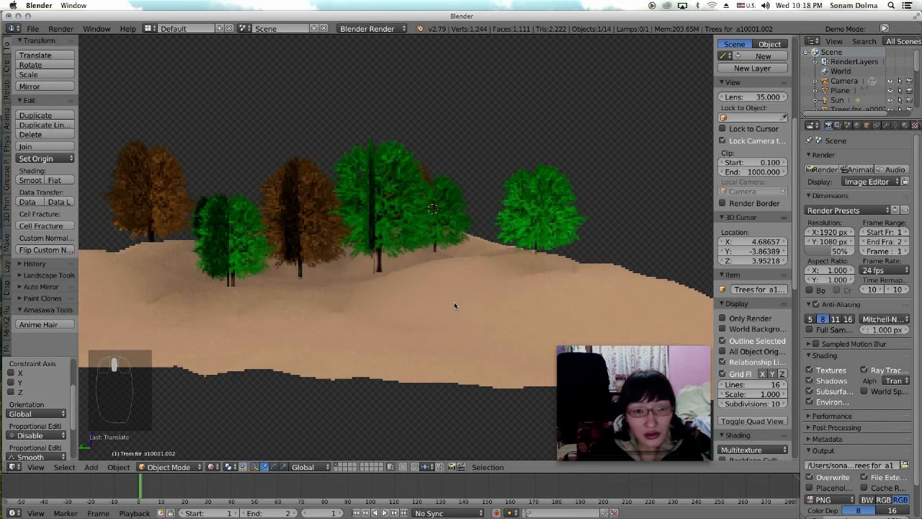
Examine the rendered trees up close and from several angles, checking their foliage, shading and how their trunks meet the hill
middle_drag(454, 302, 476, 304)
scroll(439, 309, up, 5)
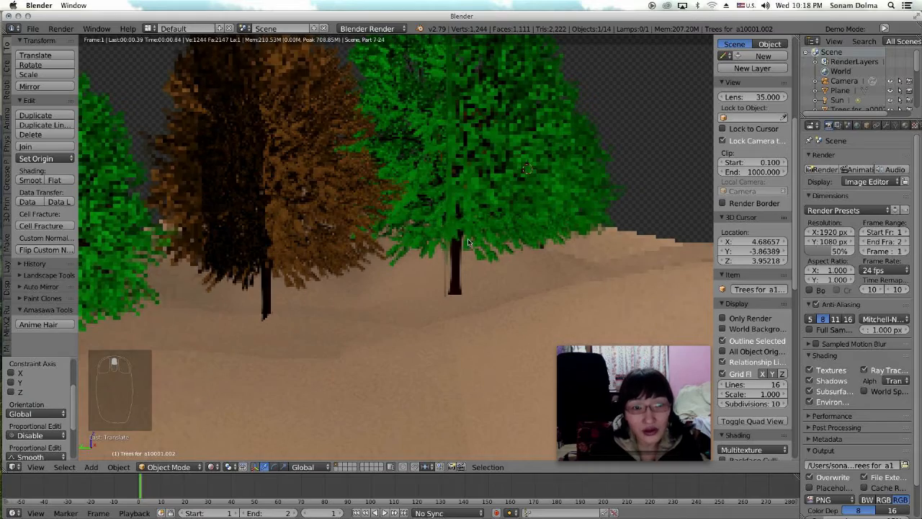
scroll(453, 330, down, 6)
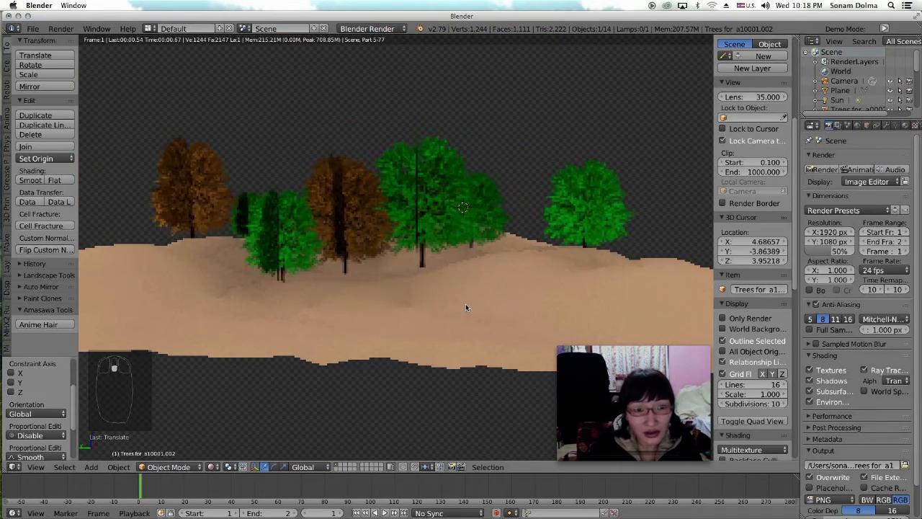
scroll(465, 308, up, 7)
scroll(466, 308, down, 6)
middle_drag(449, 309, 316, 286)
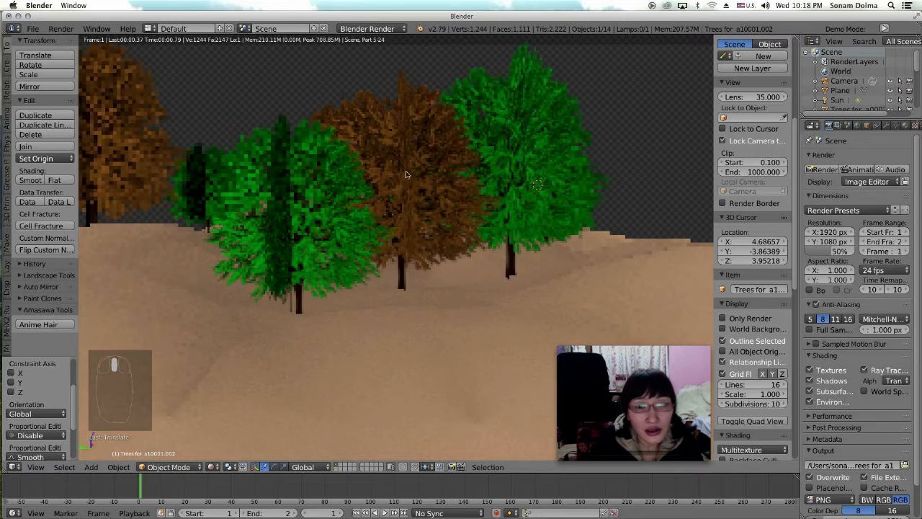
middle_drag(391, 221, 432, 234)
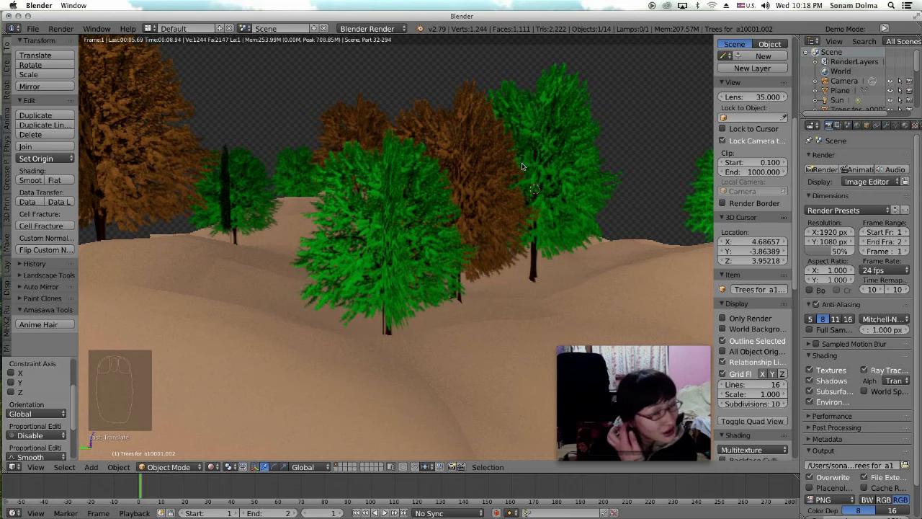
scroll(416, 213, down, 5)
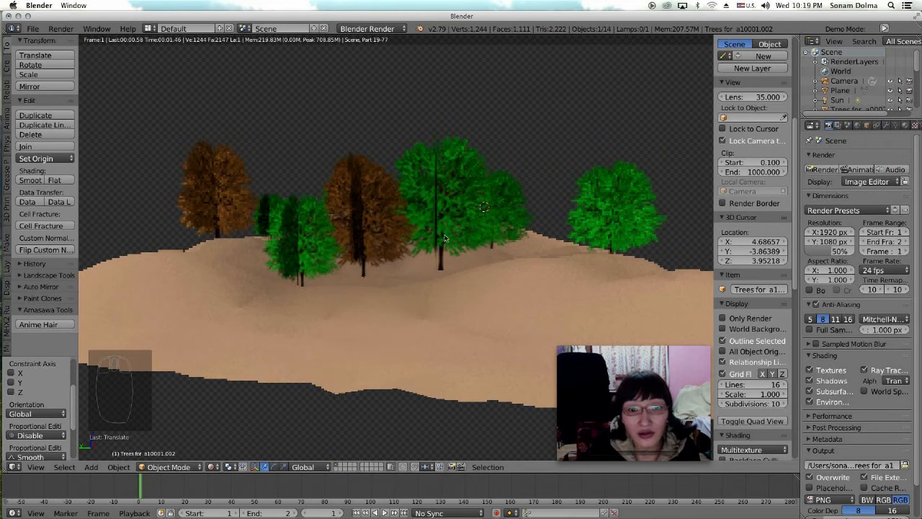
middle_drag(523, 187, 457, 278)
middle_drag(394, 328, 470, 320)
scroll(470, 319, up, 3)
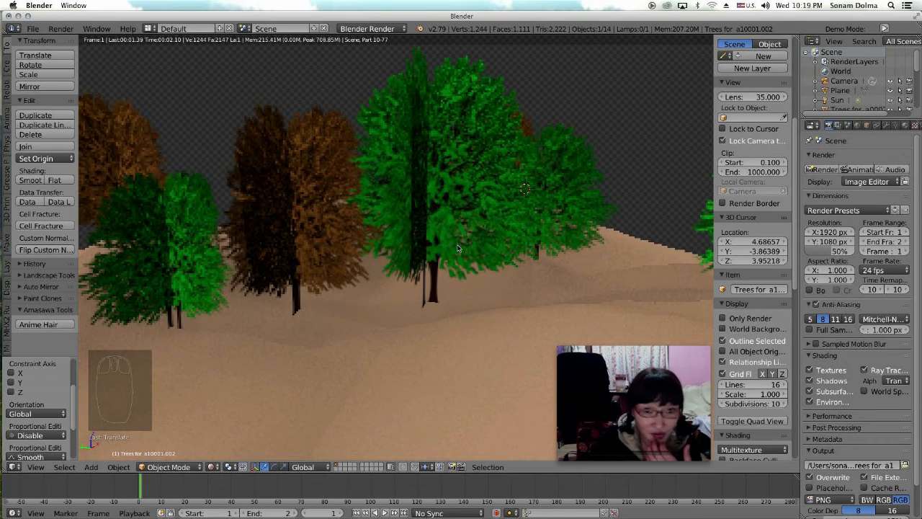
scroll(440, 245, down, 2)
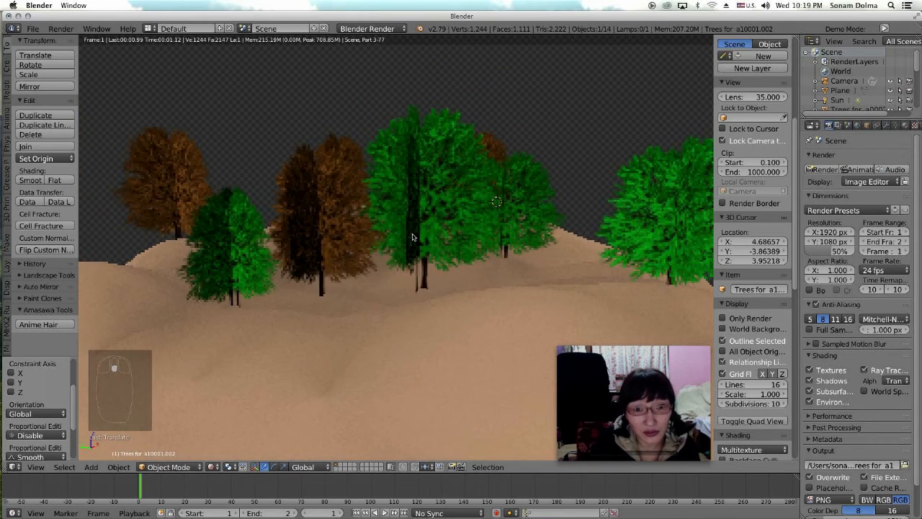
scroll(413, 236, up, 2)
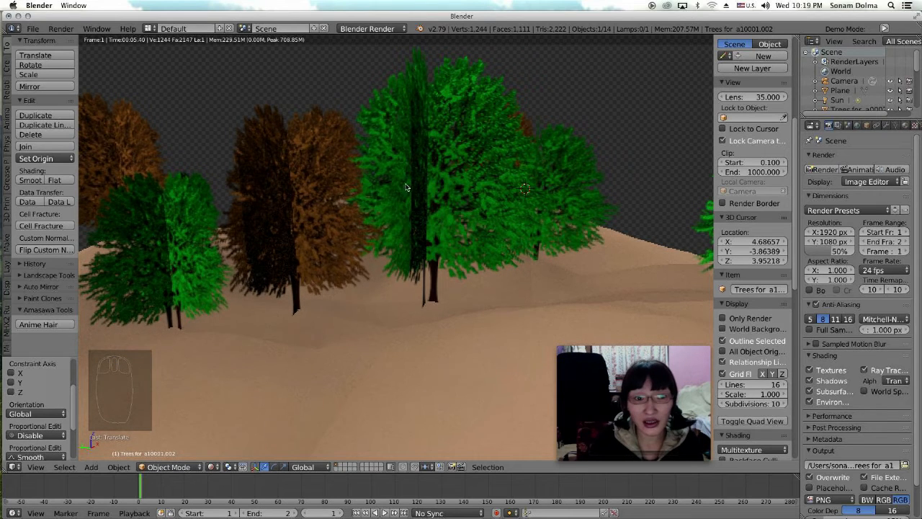
scroll(364, 227, down, 2)
middle_drag(397, 241, 431, 245)
scroll(374, 305, down, 3)
scroll(324, 260, up, 4)
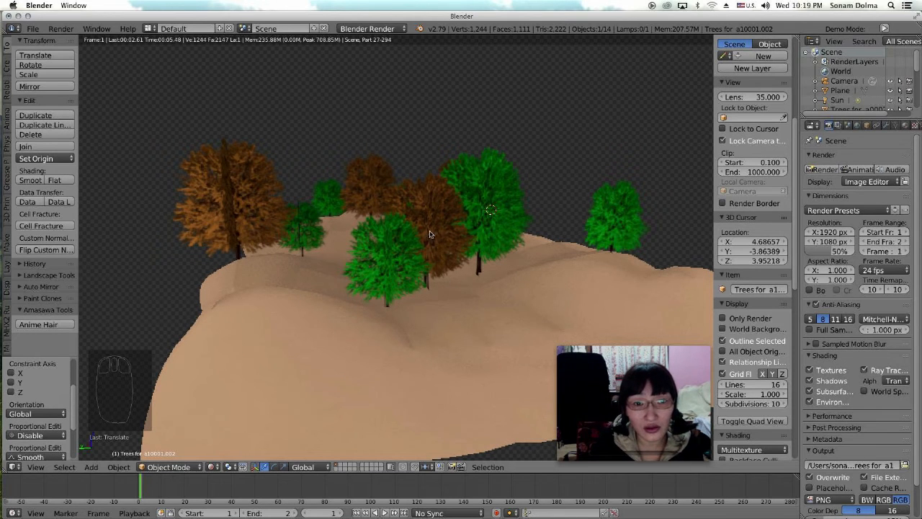
scroll(440, 229, up, 5)
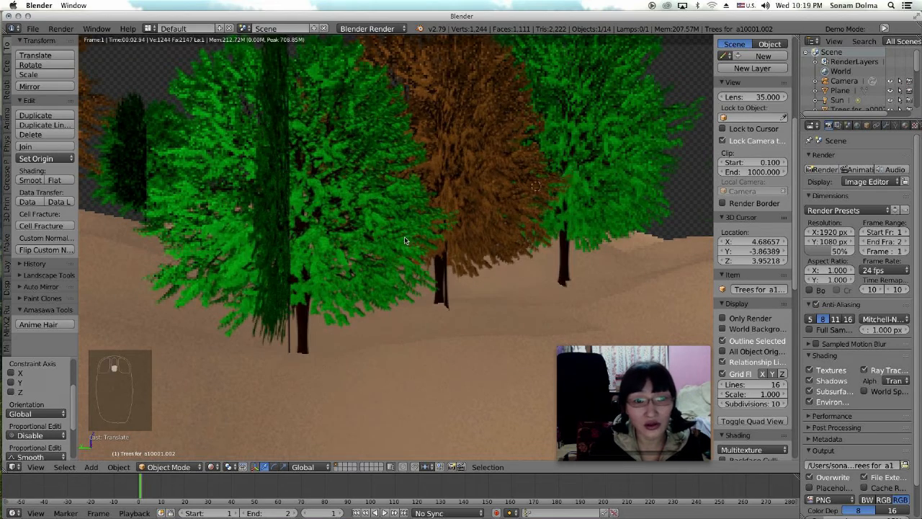
scroll(405, 241, down, 4)
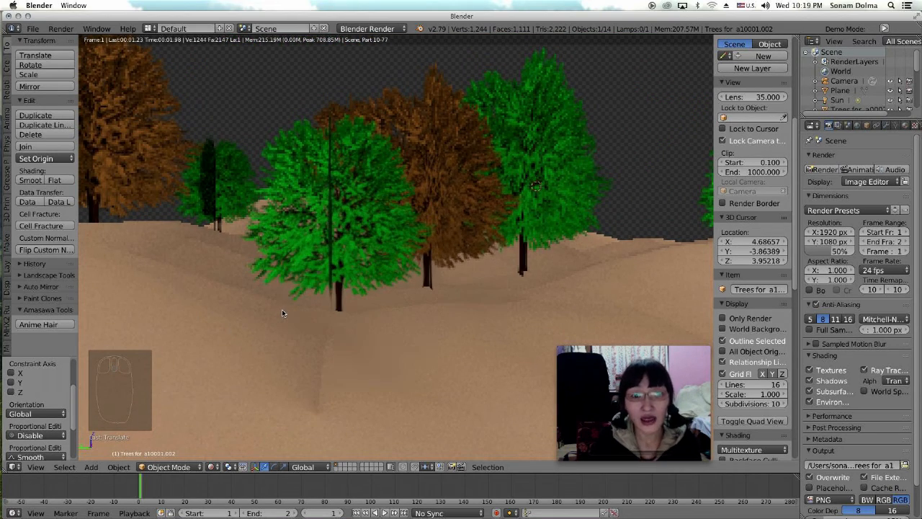